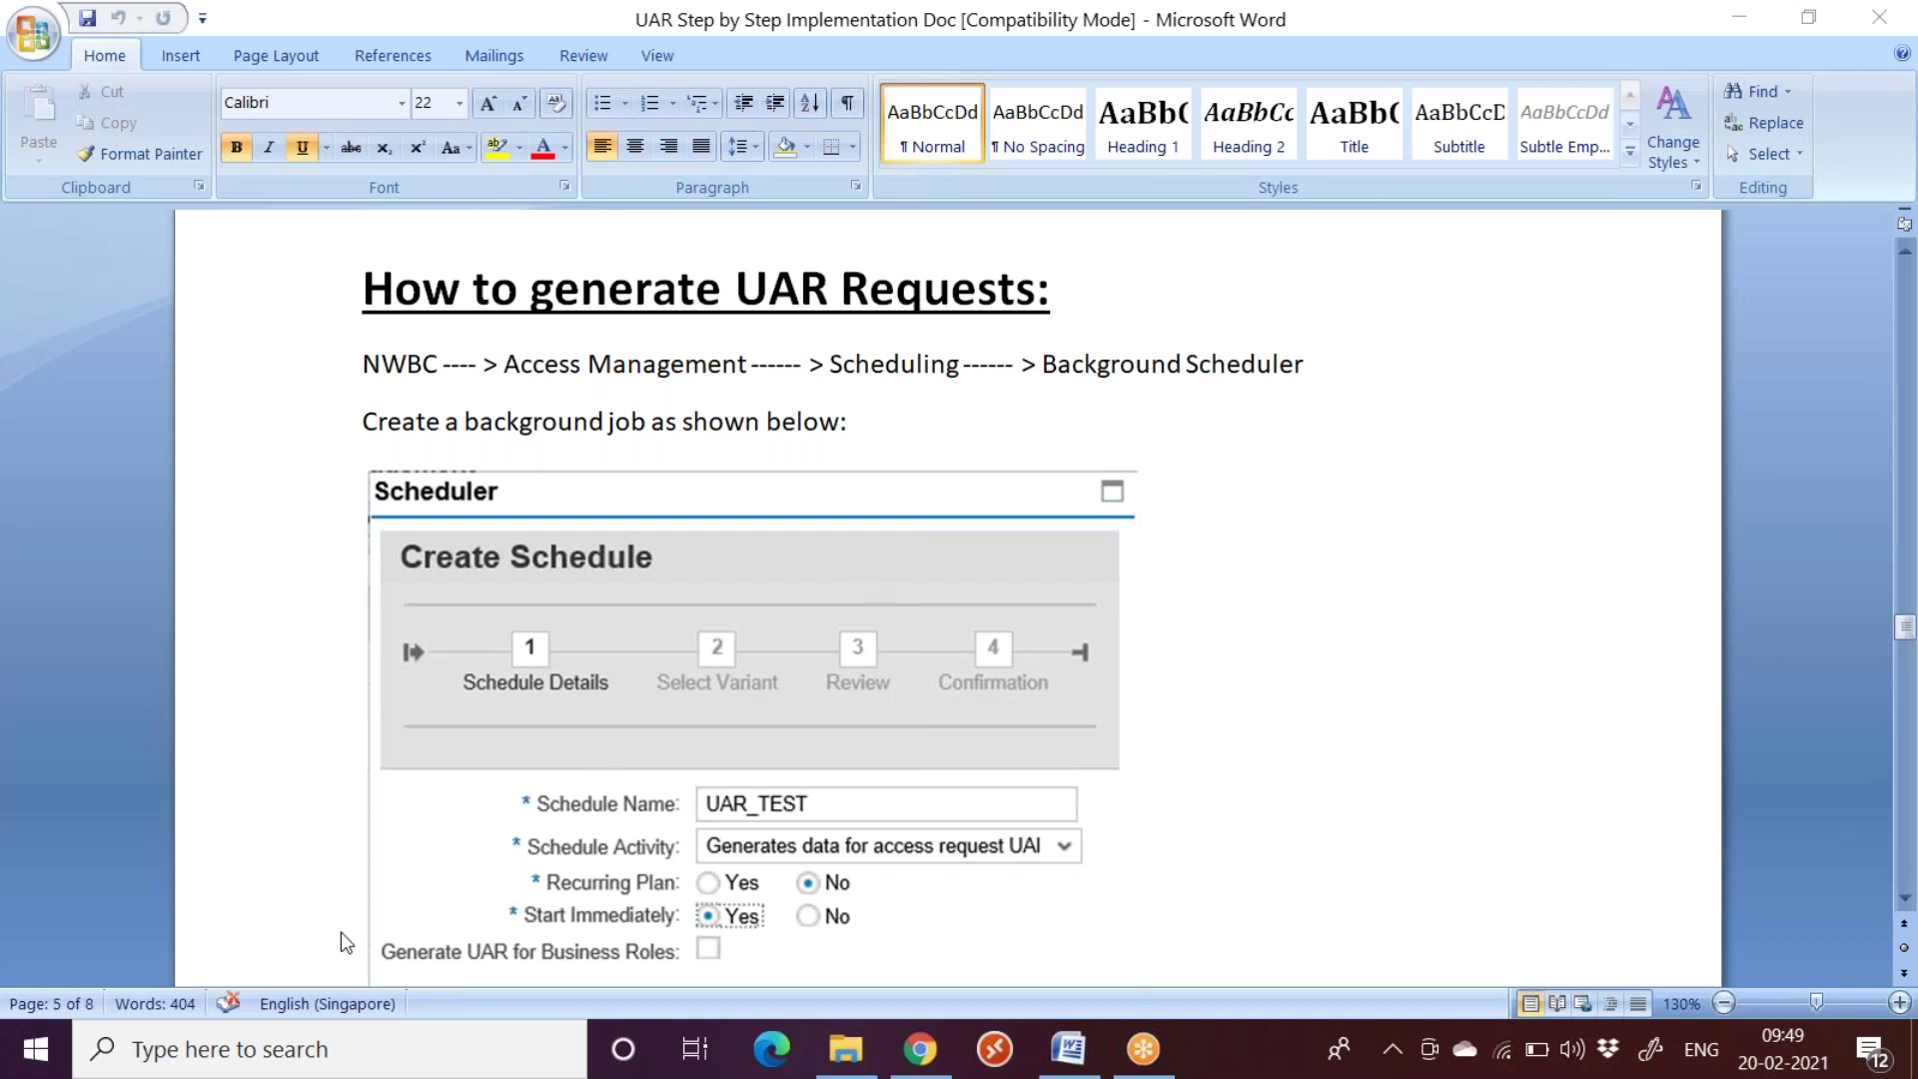
Launch mstsc and connect to the remote server, entering the password and accepting the certificate
{"action": "left_click", "coordinate": [230, 1049]}
{"action": "type", "text": "mstsc"}
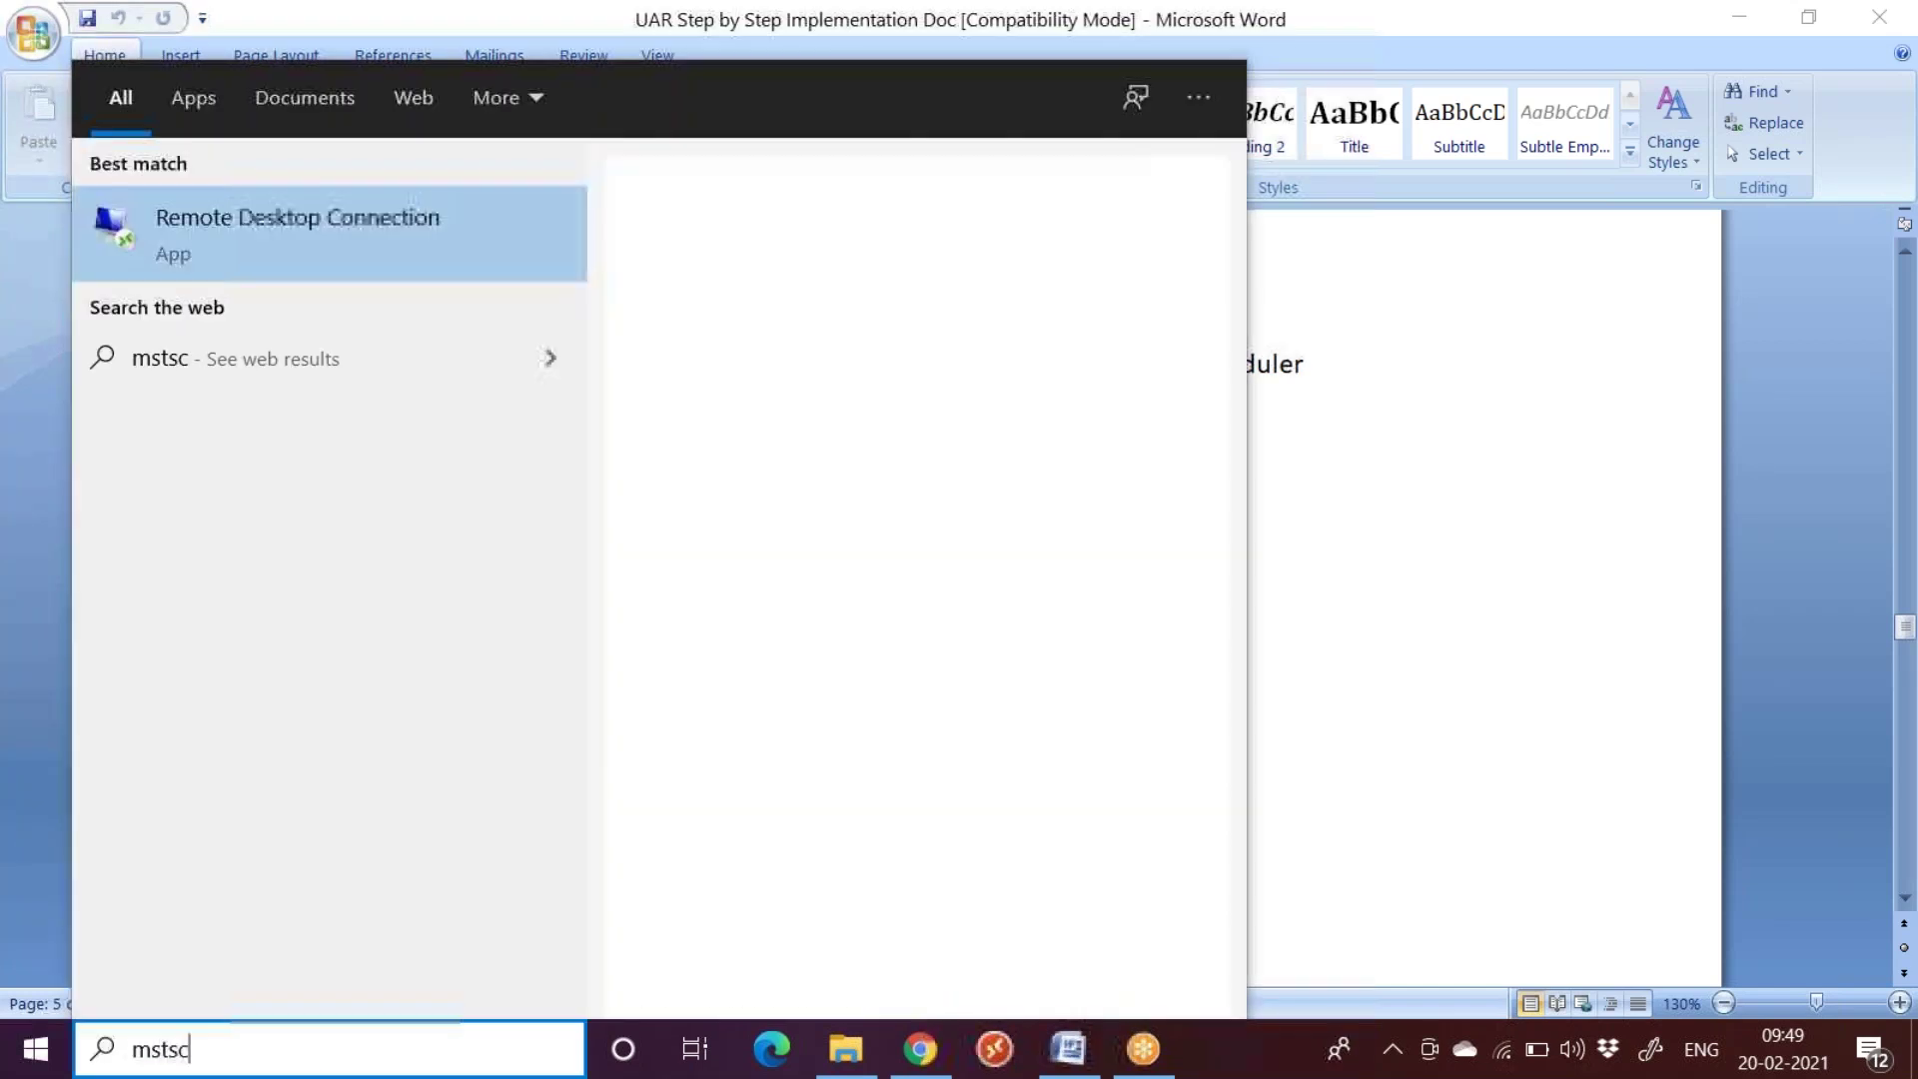
{"action": "key", "text": "Return"}
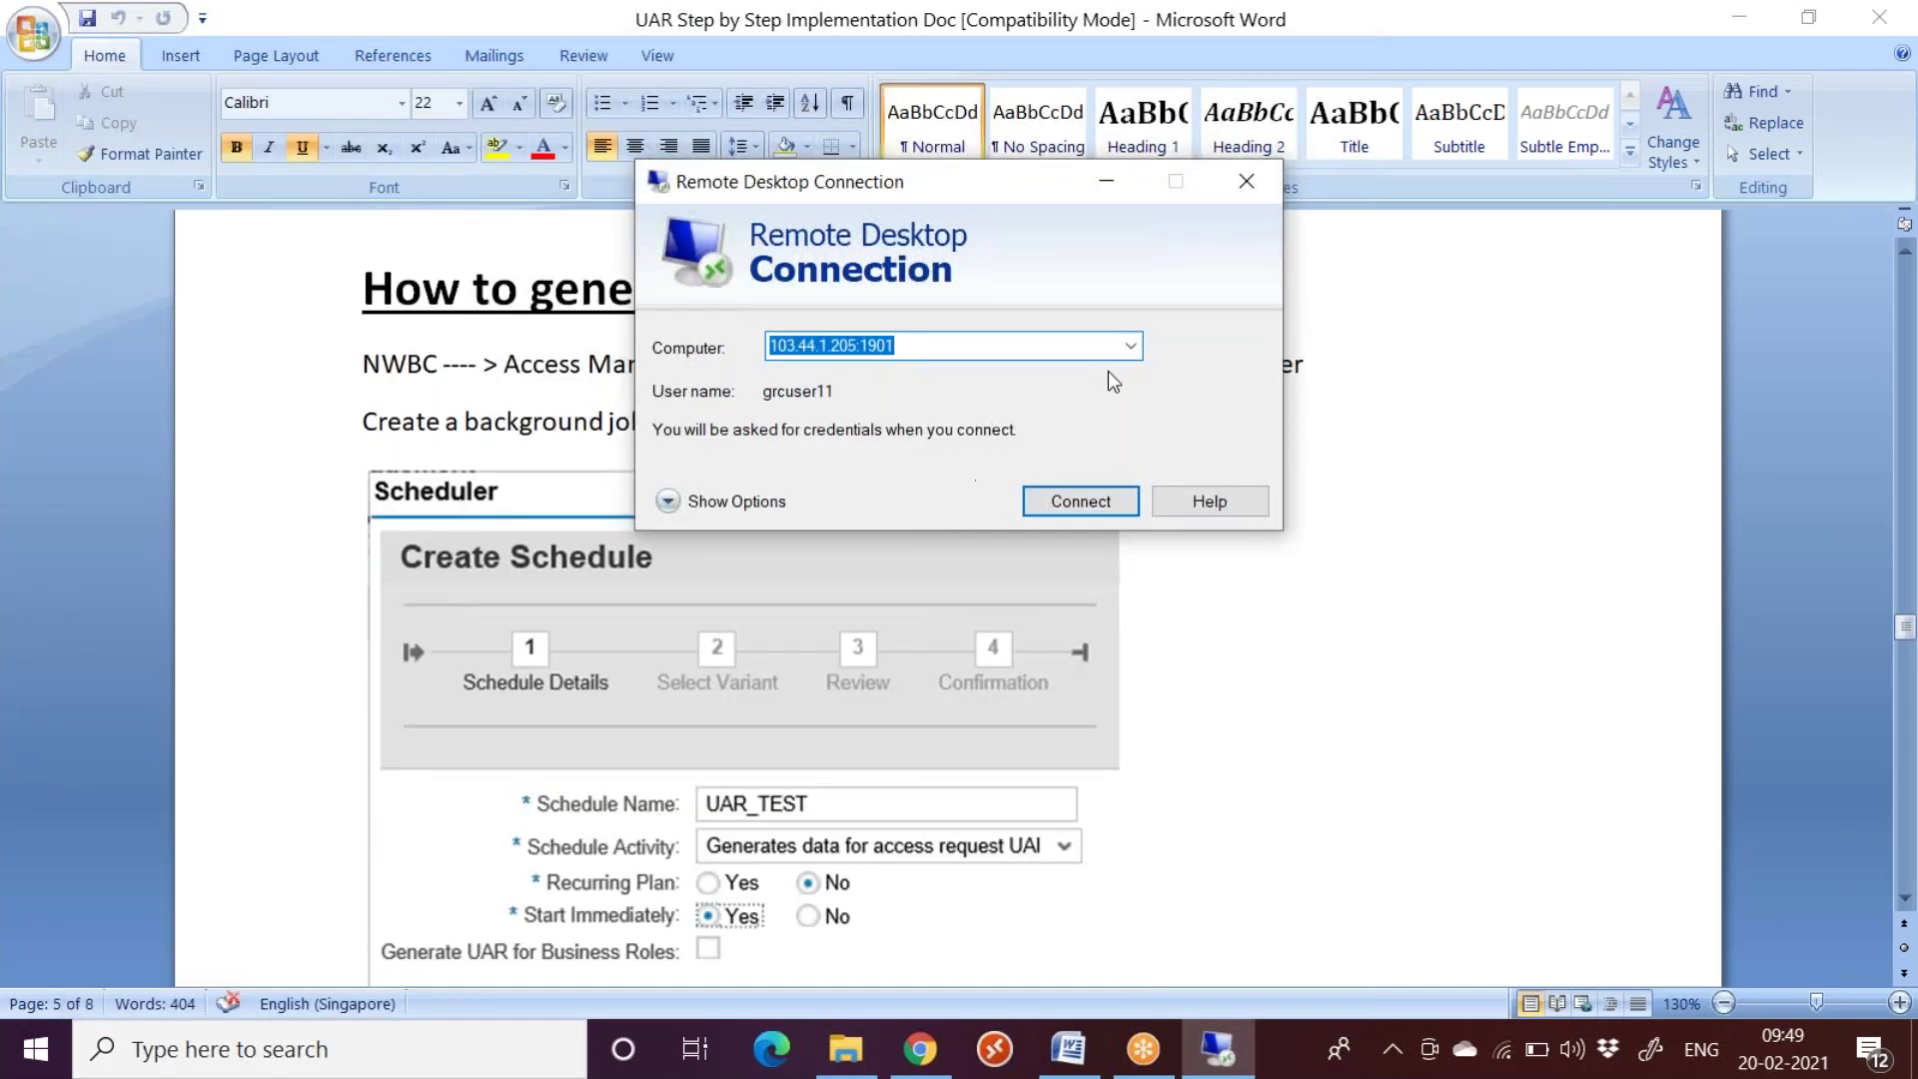
{"action": "left_click", "coordinate": [1086, 509]}
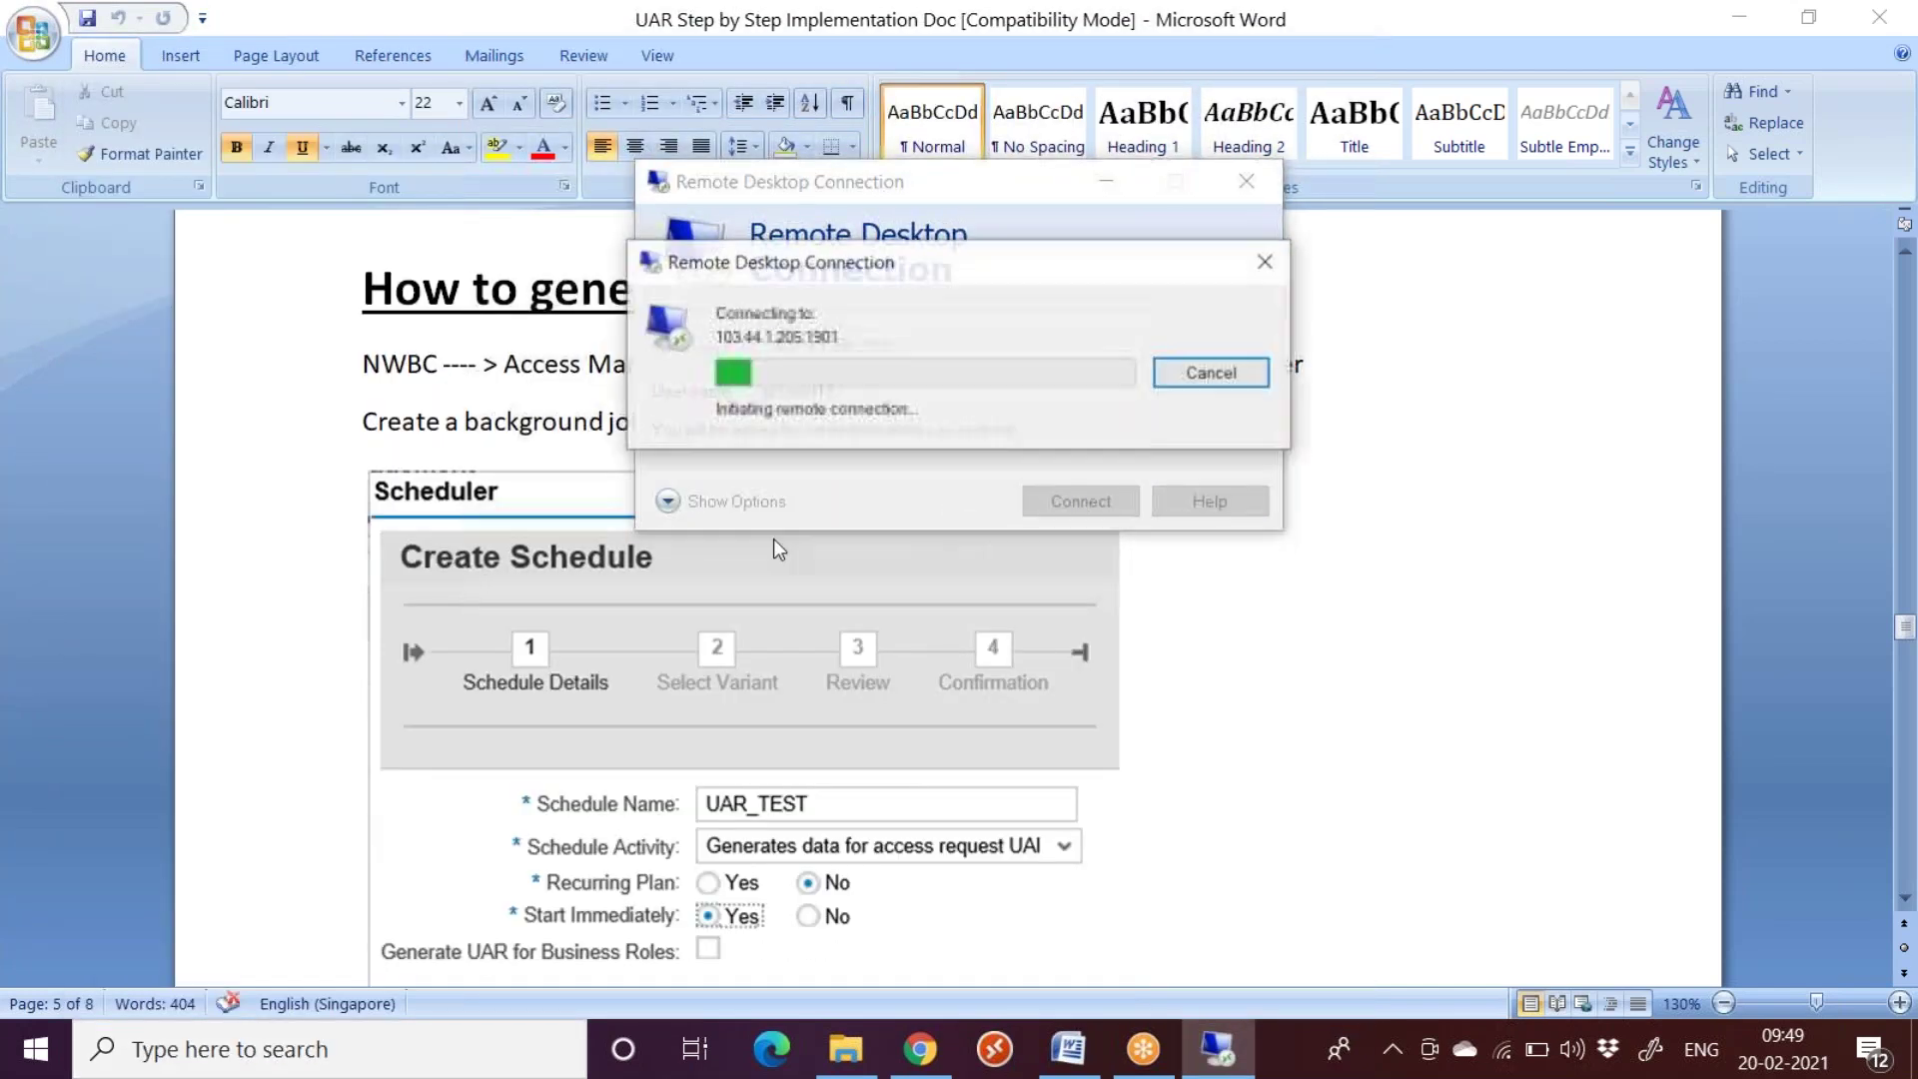
{"action": "type", "text": "•••••••"}
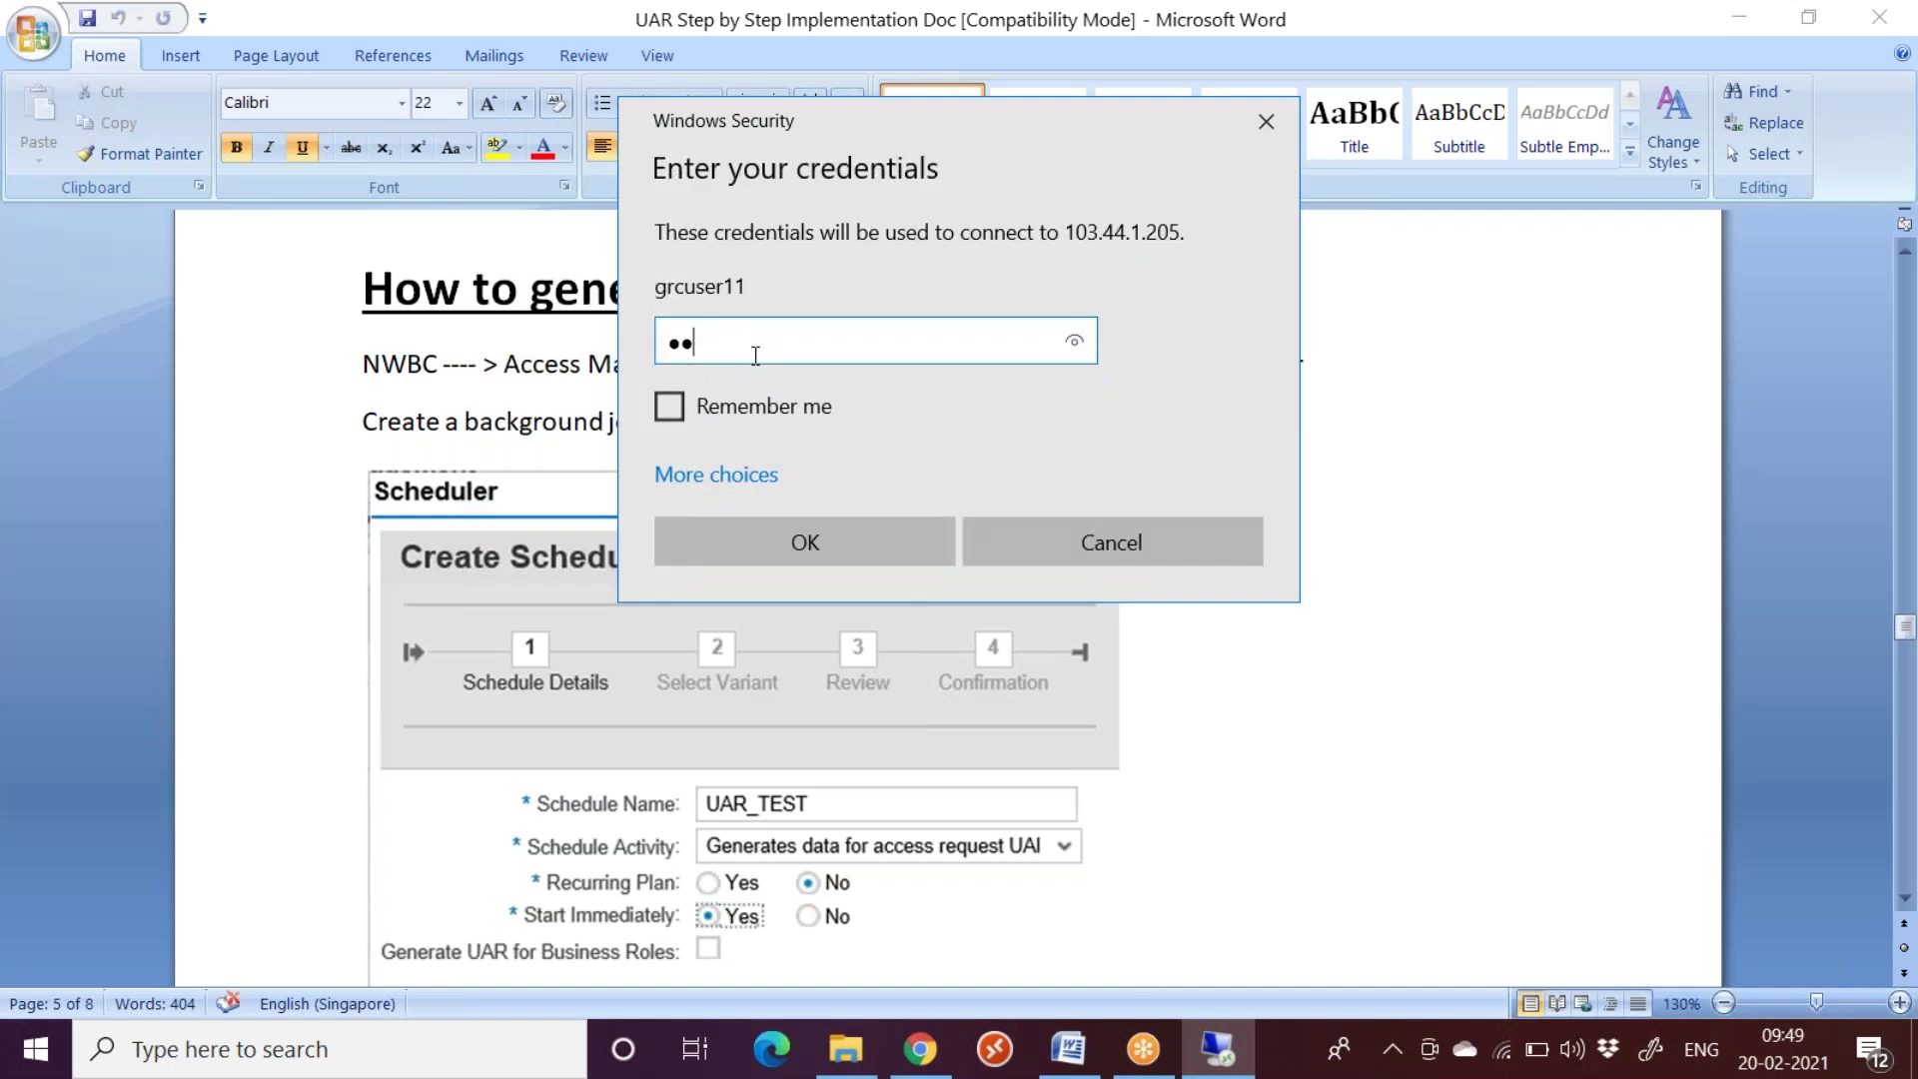
{"action": "key", "text": "Return"}
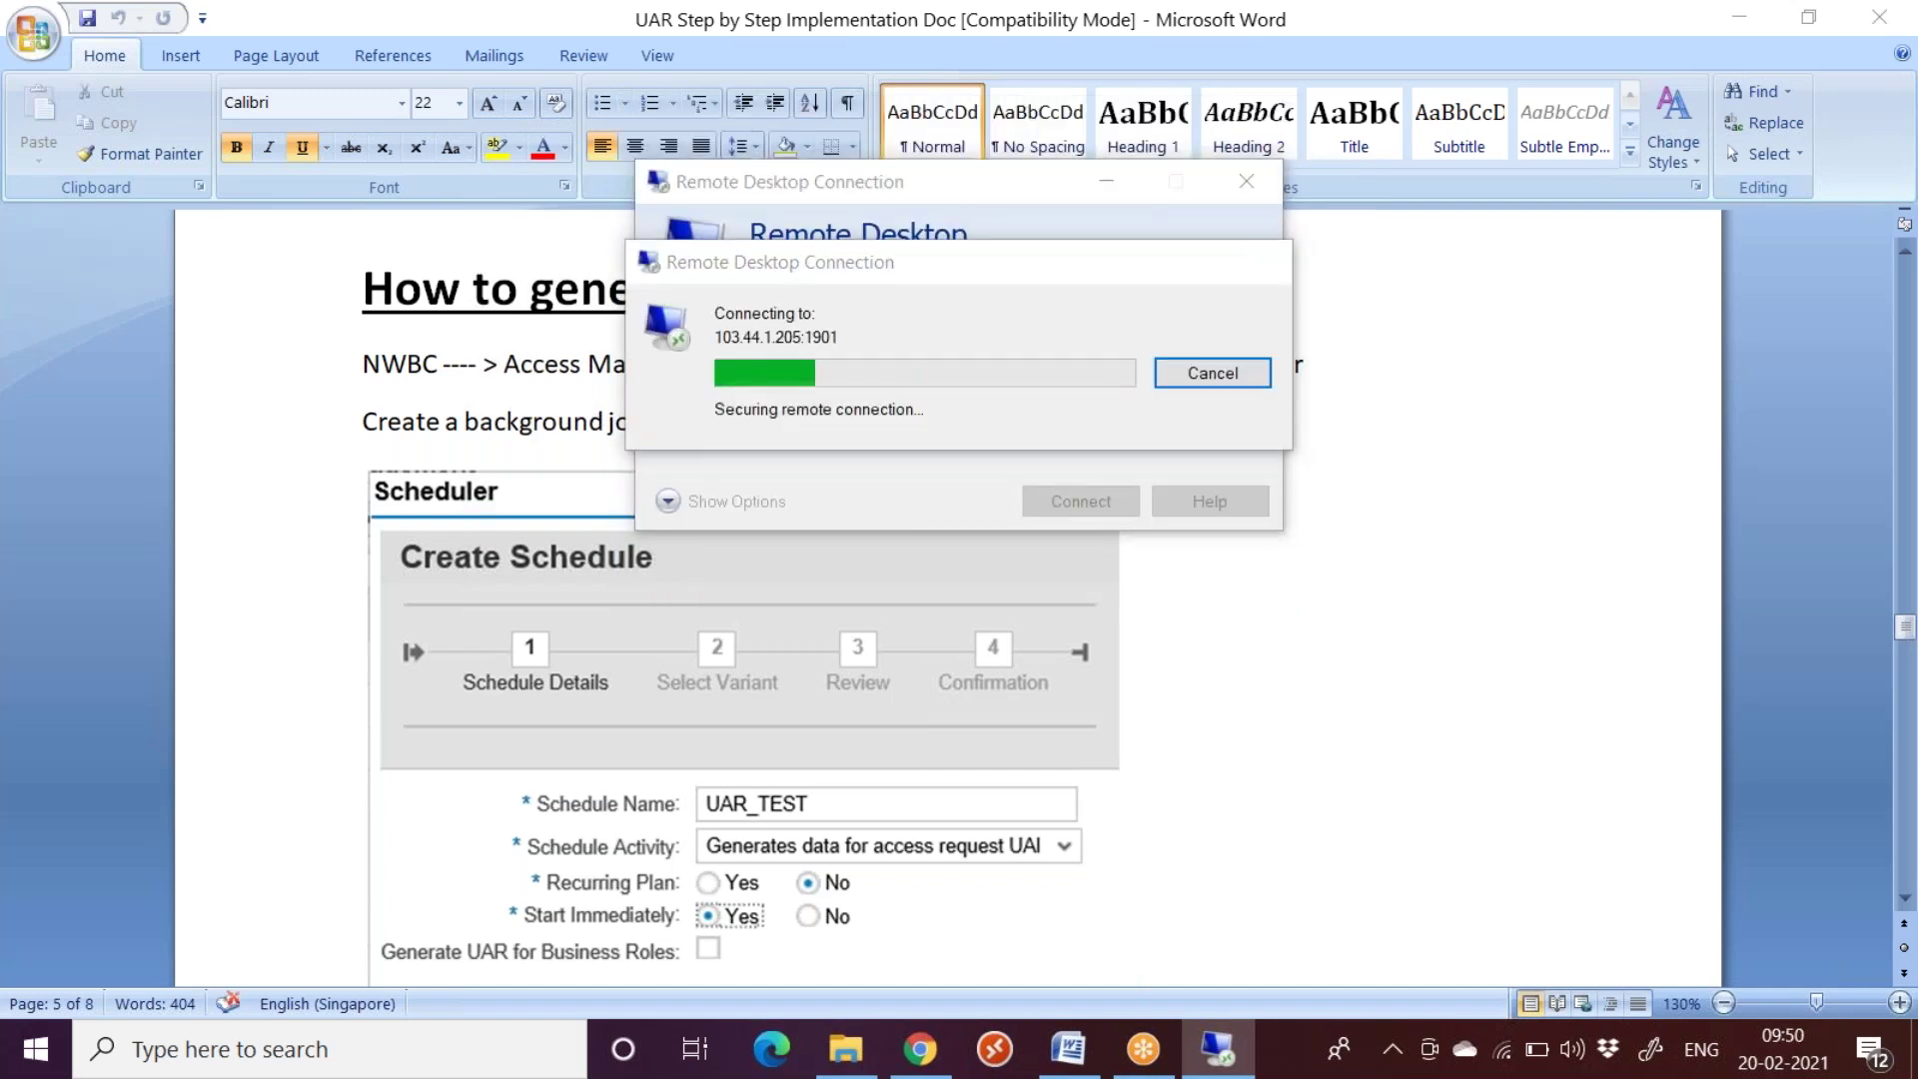
{"action": "left_click", "coordinate": [1061, 599]}
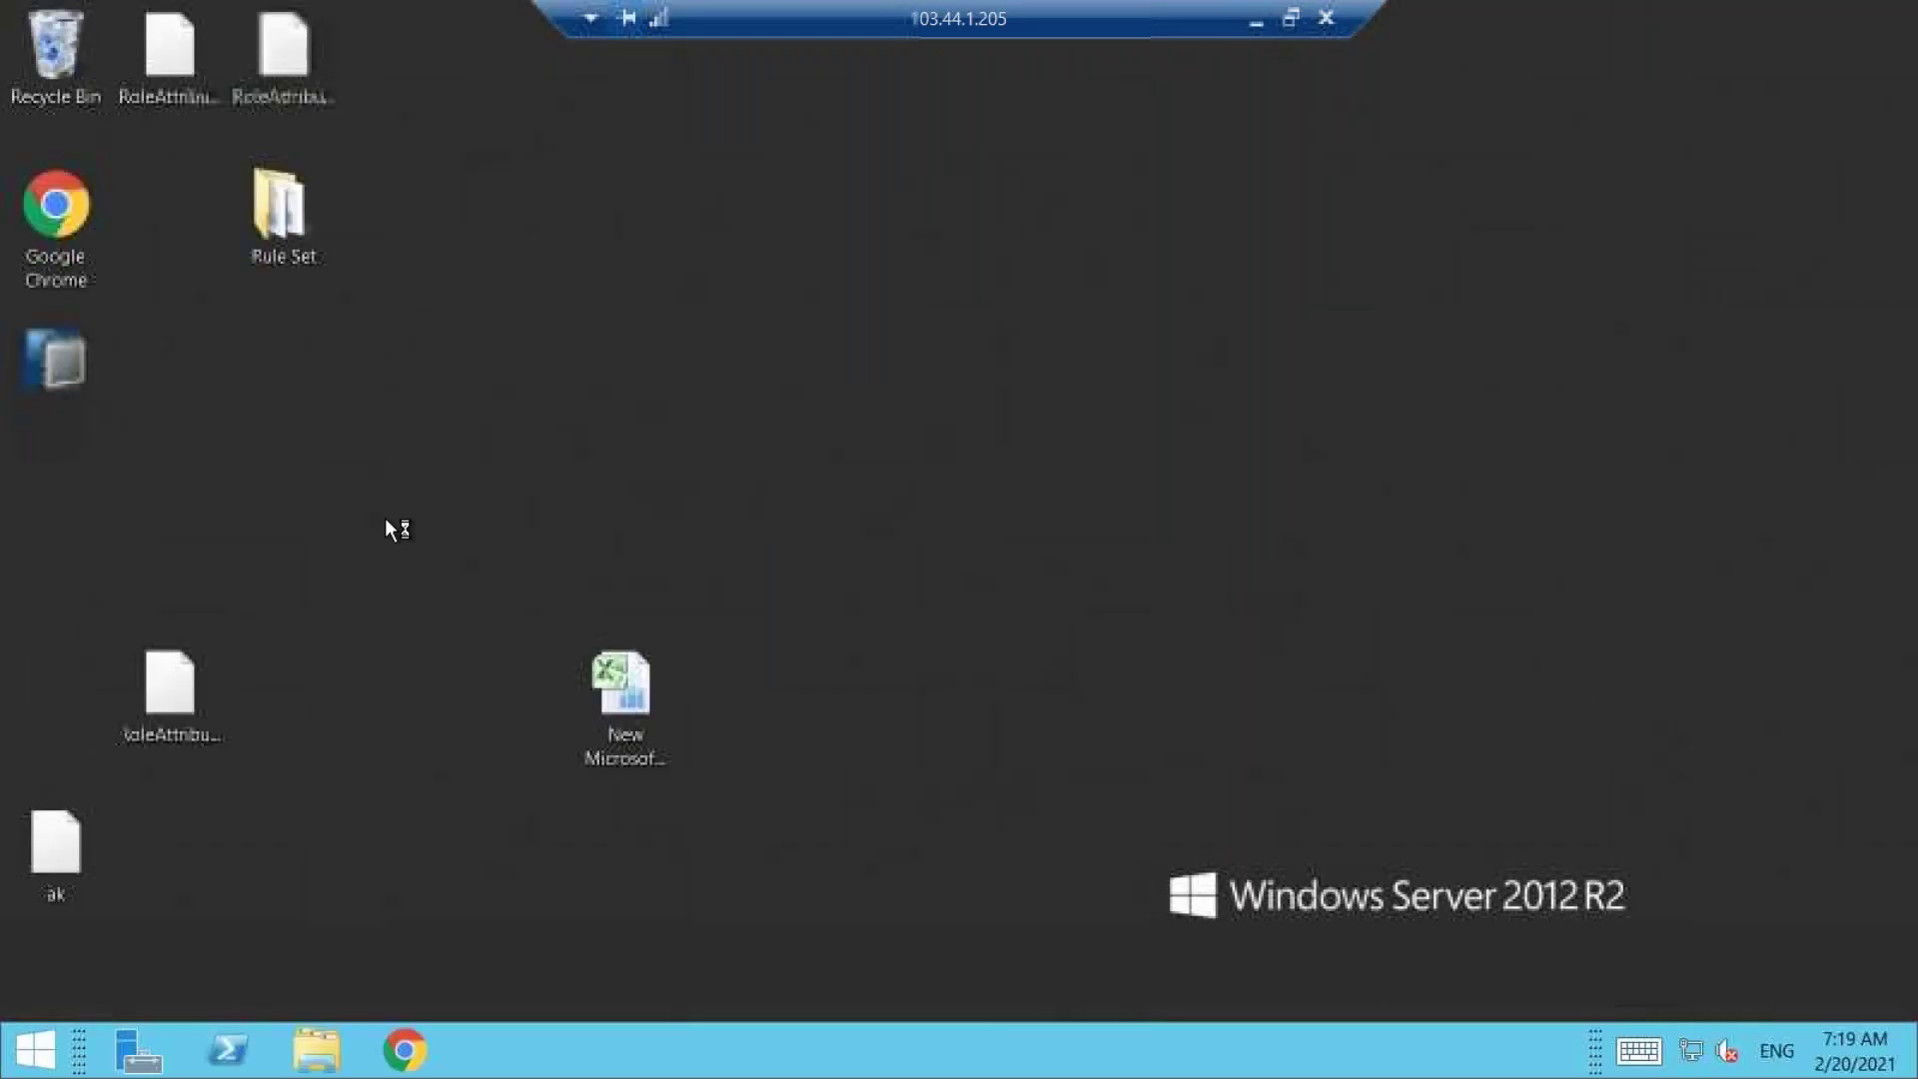
Log on to the grc system with the remembered user name and run transaction NWBC
{"action": "double_click", "coordinate": [58, 516]}
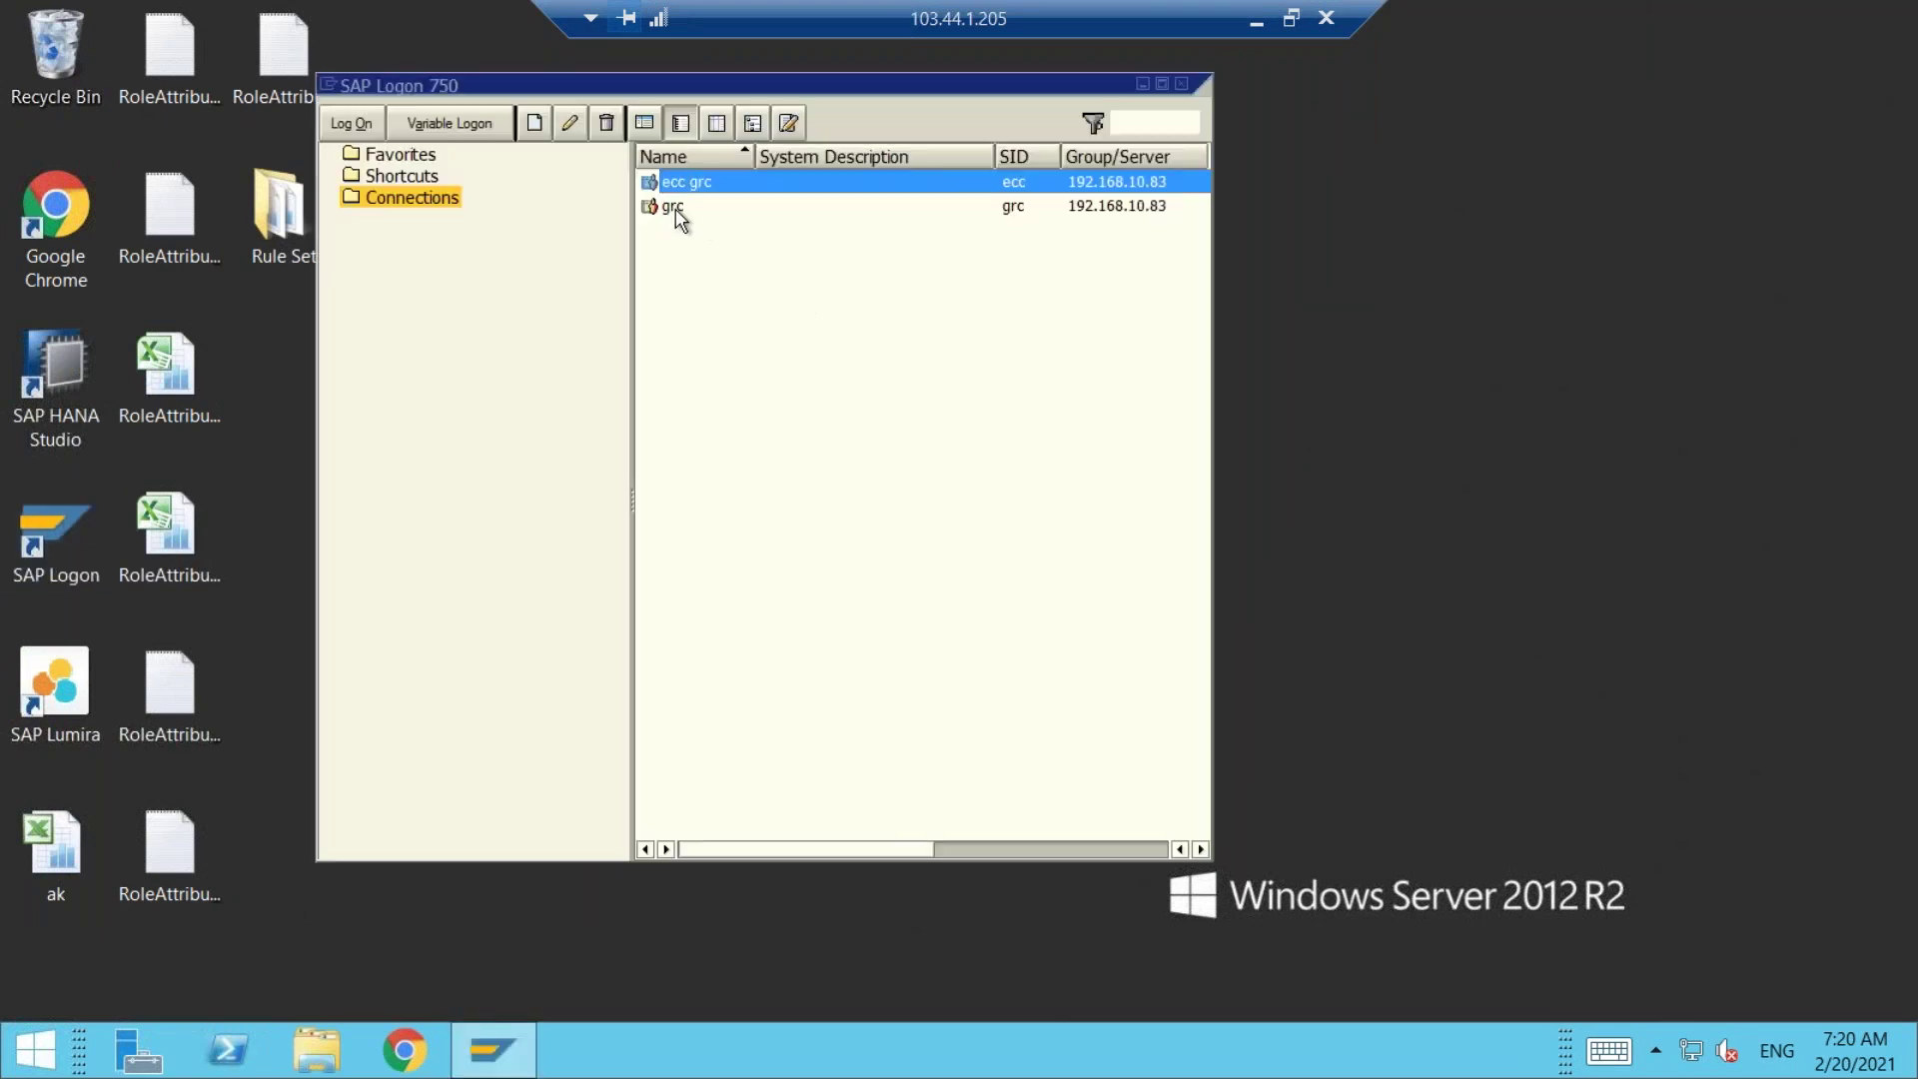
{"action": "left_click", "coordinate": [675, 208]}
{"action": "double_click", "coordinate": [675, 208]}
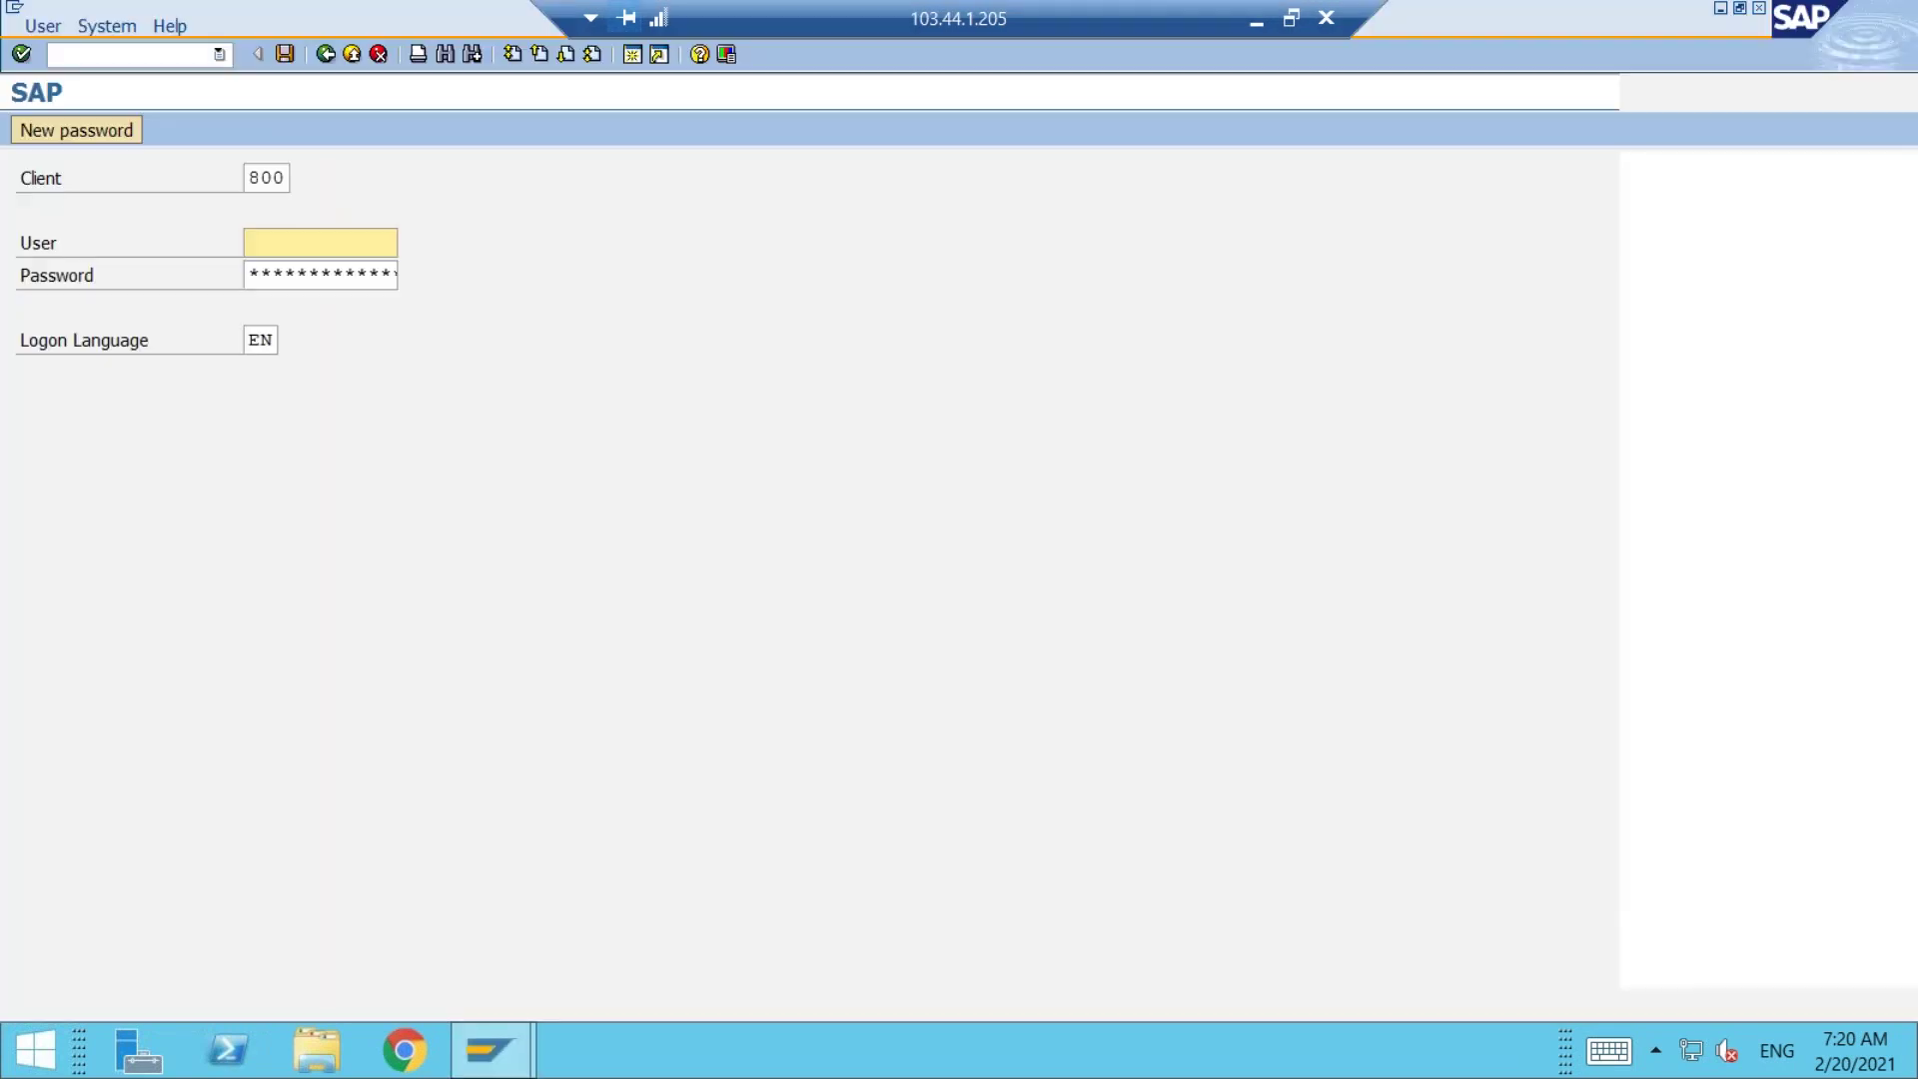
{"action": "left_click", "coordinate": [302, 250]}
{"action": "key", "text": "Return"}
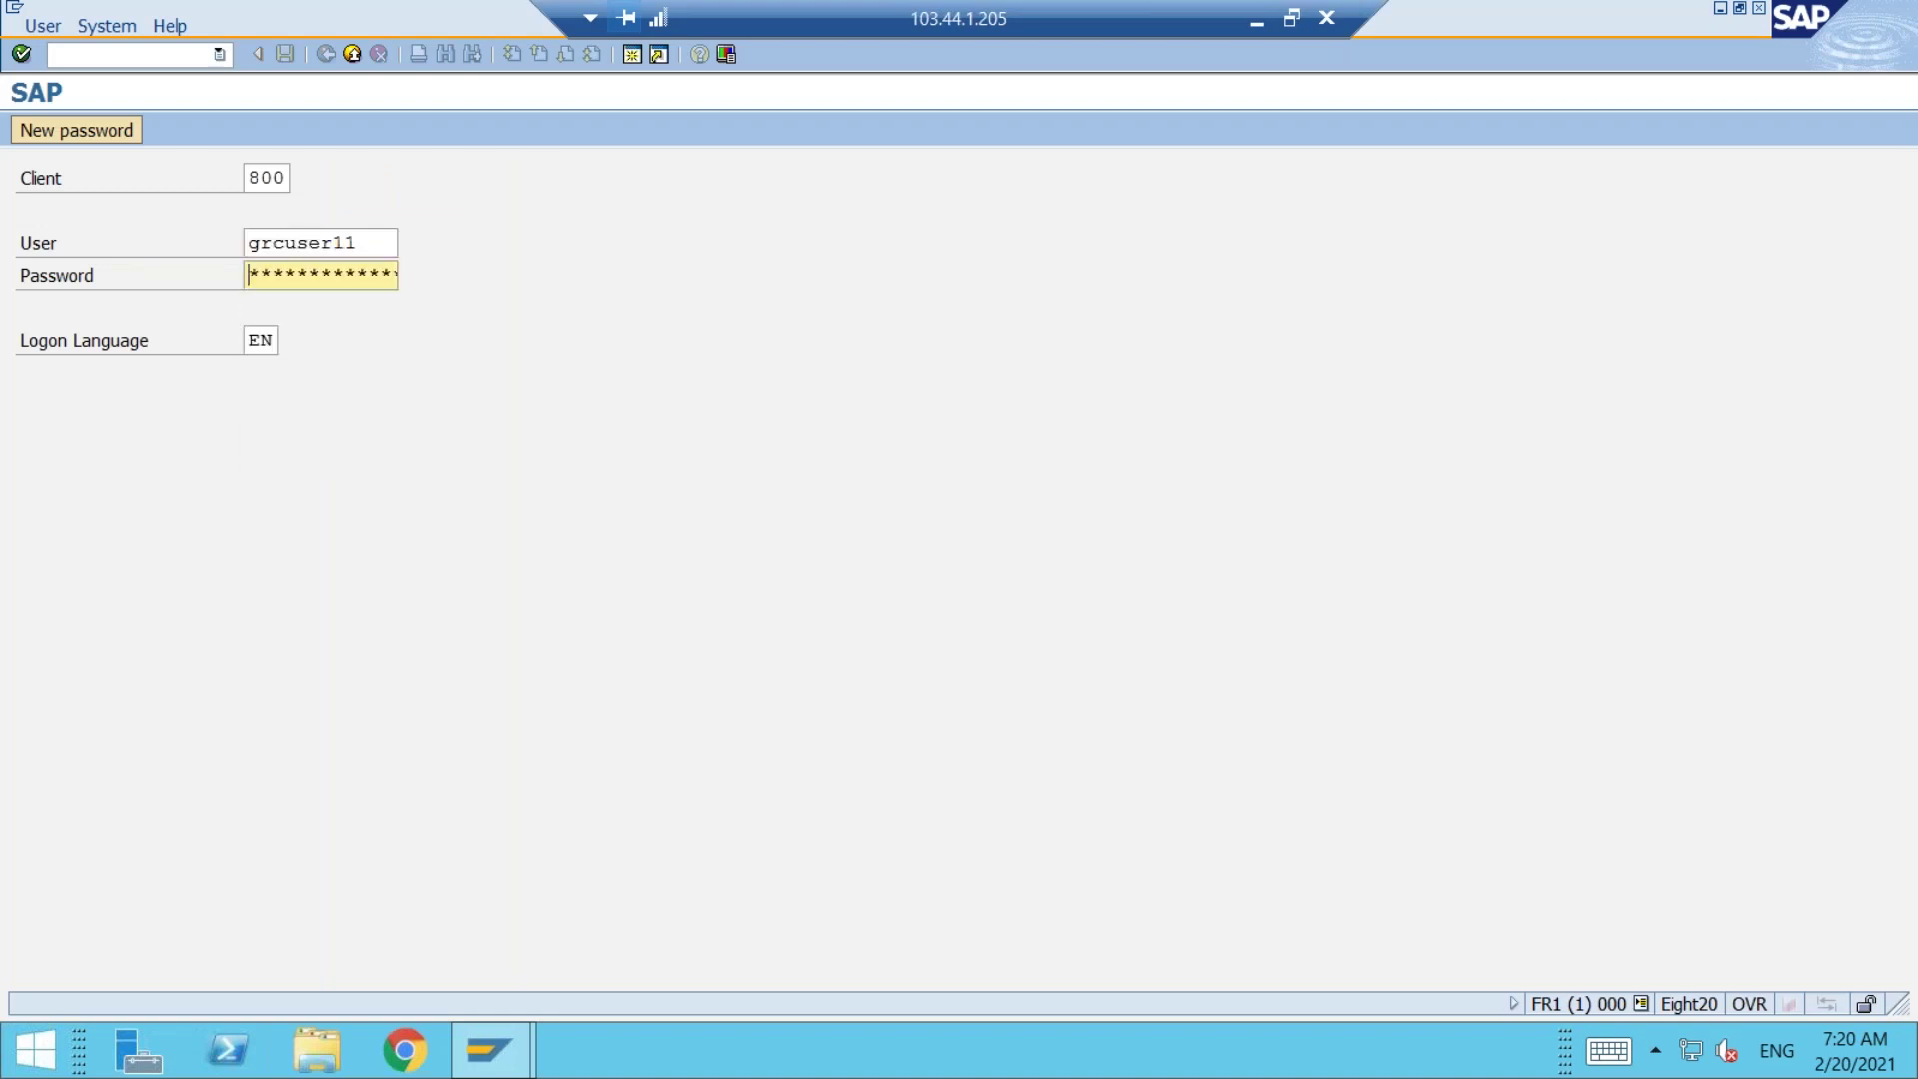
{"action": "type", "text": "********"}
{"action": "key", "text": "Return"}
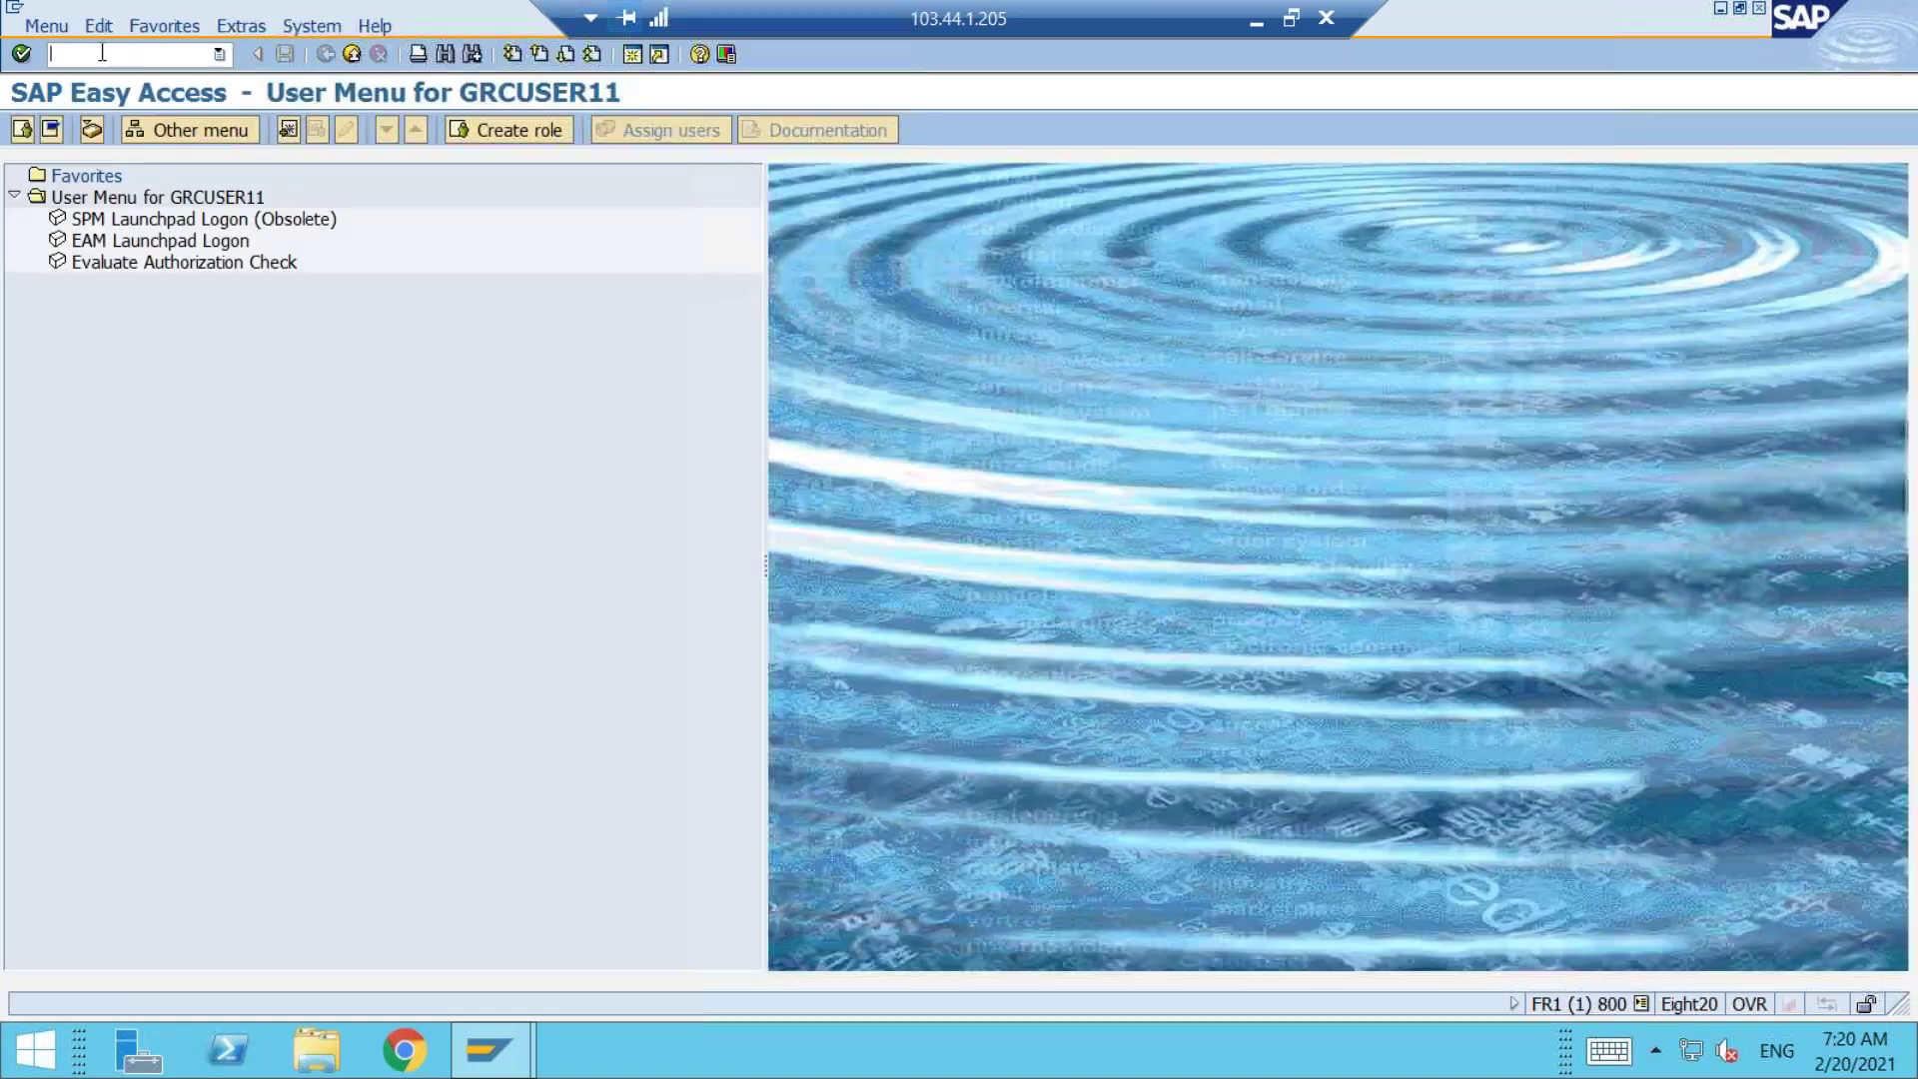
{"action": "type", "text": "NWBC"}
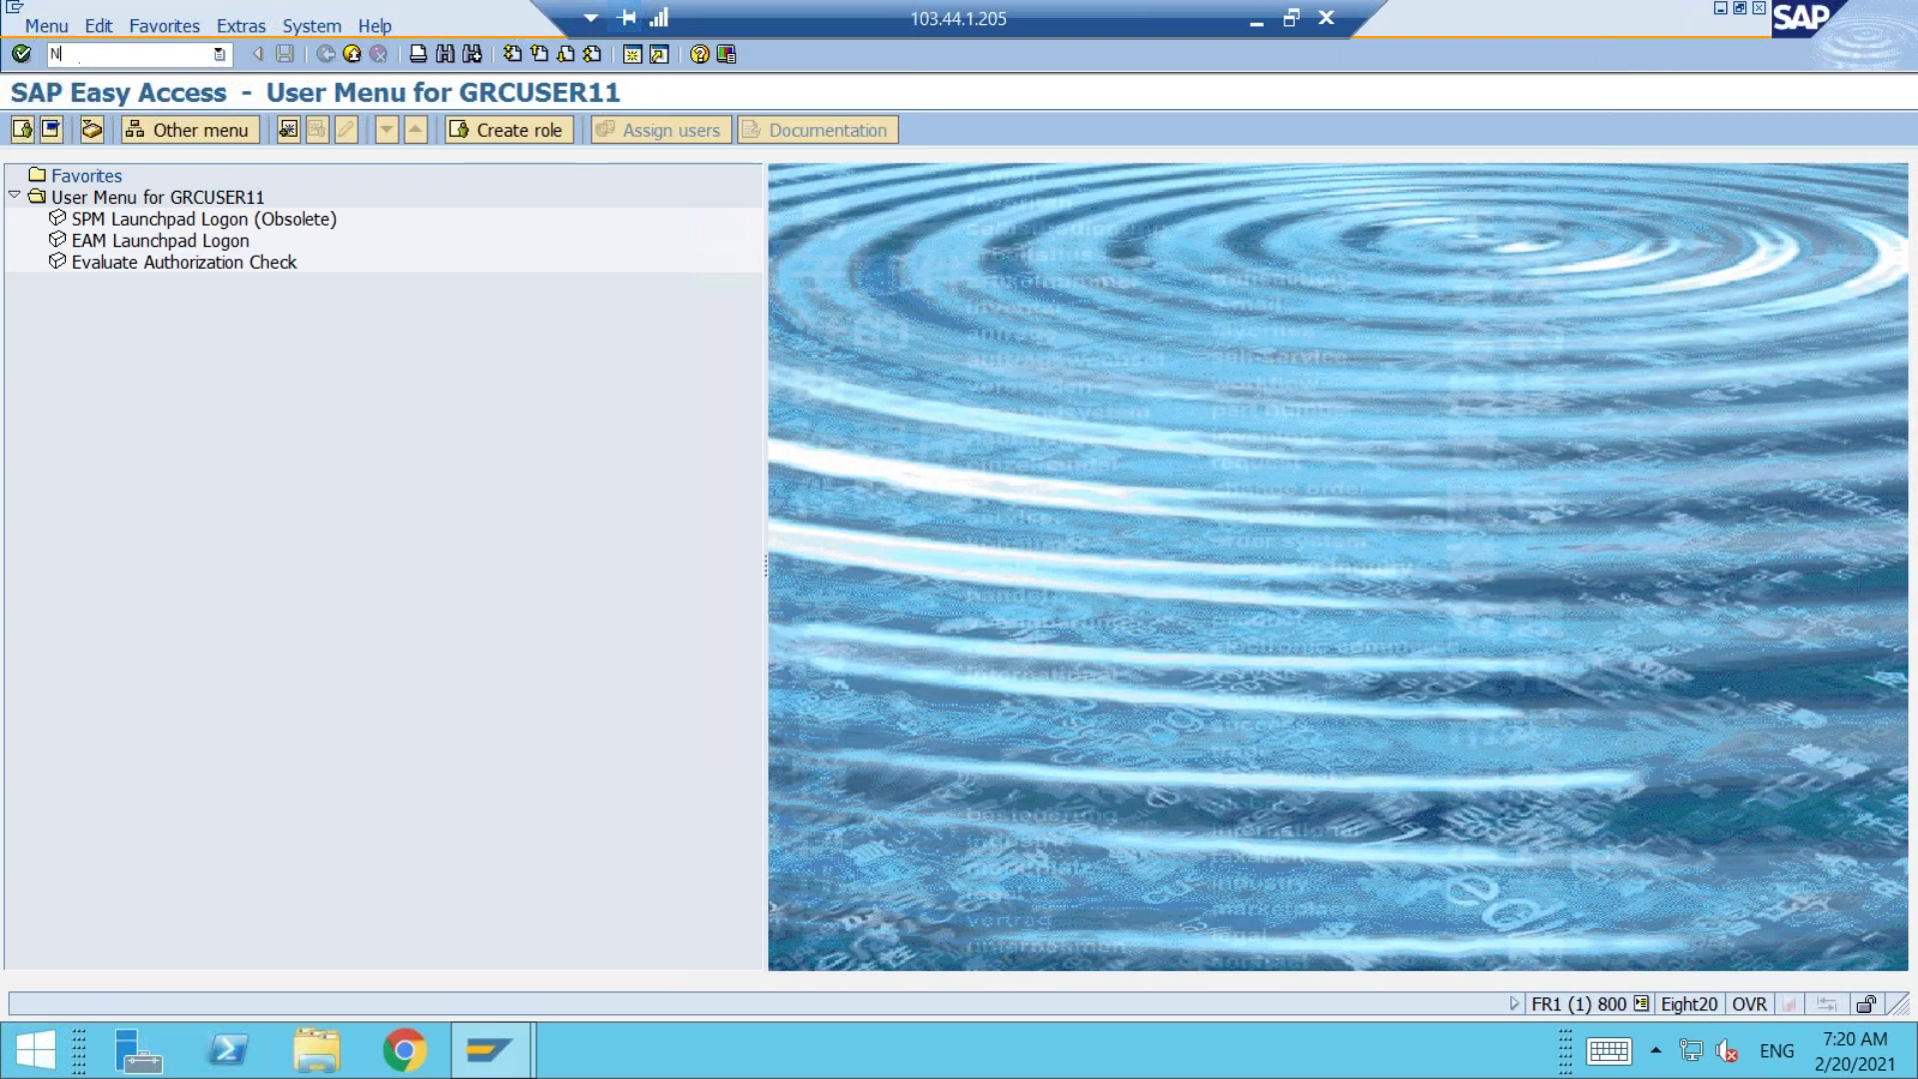
{"action": "key", "text": "Return"}
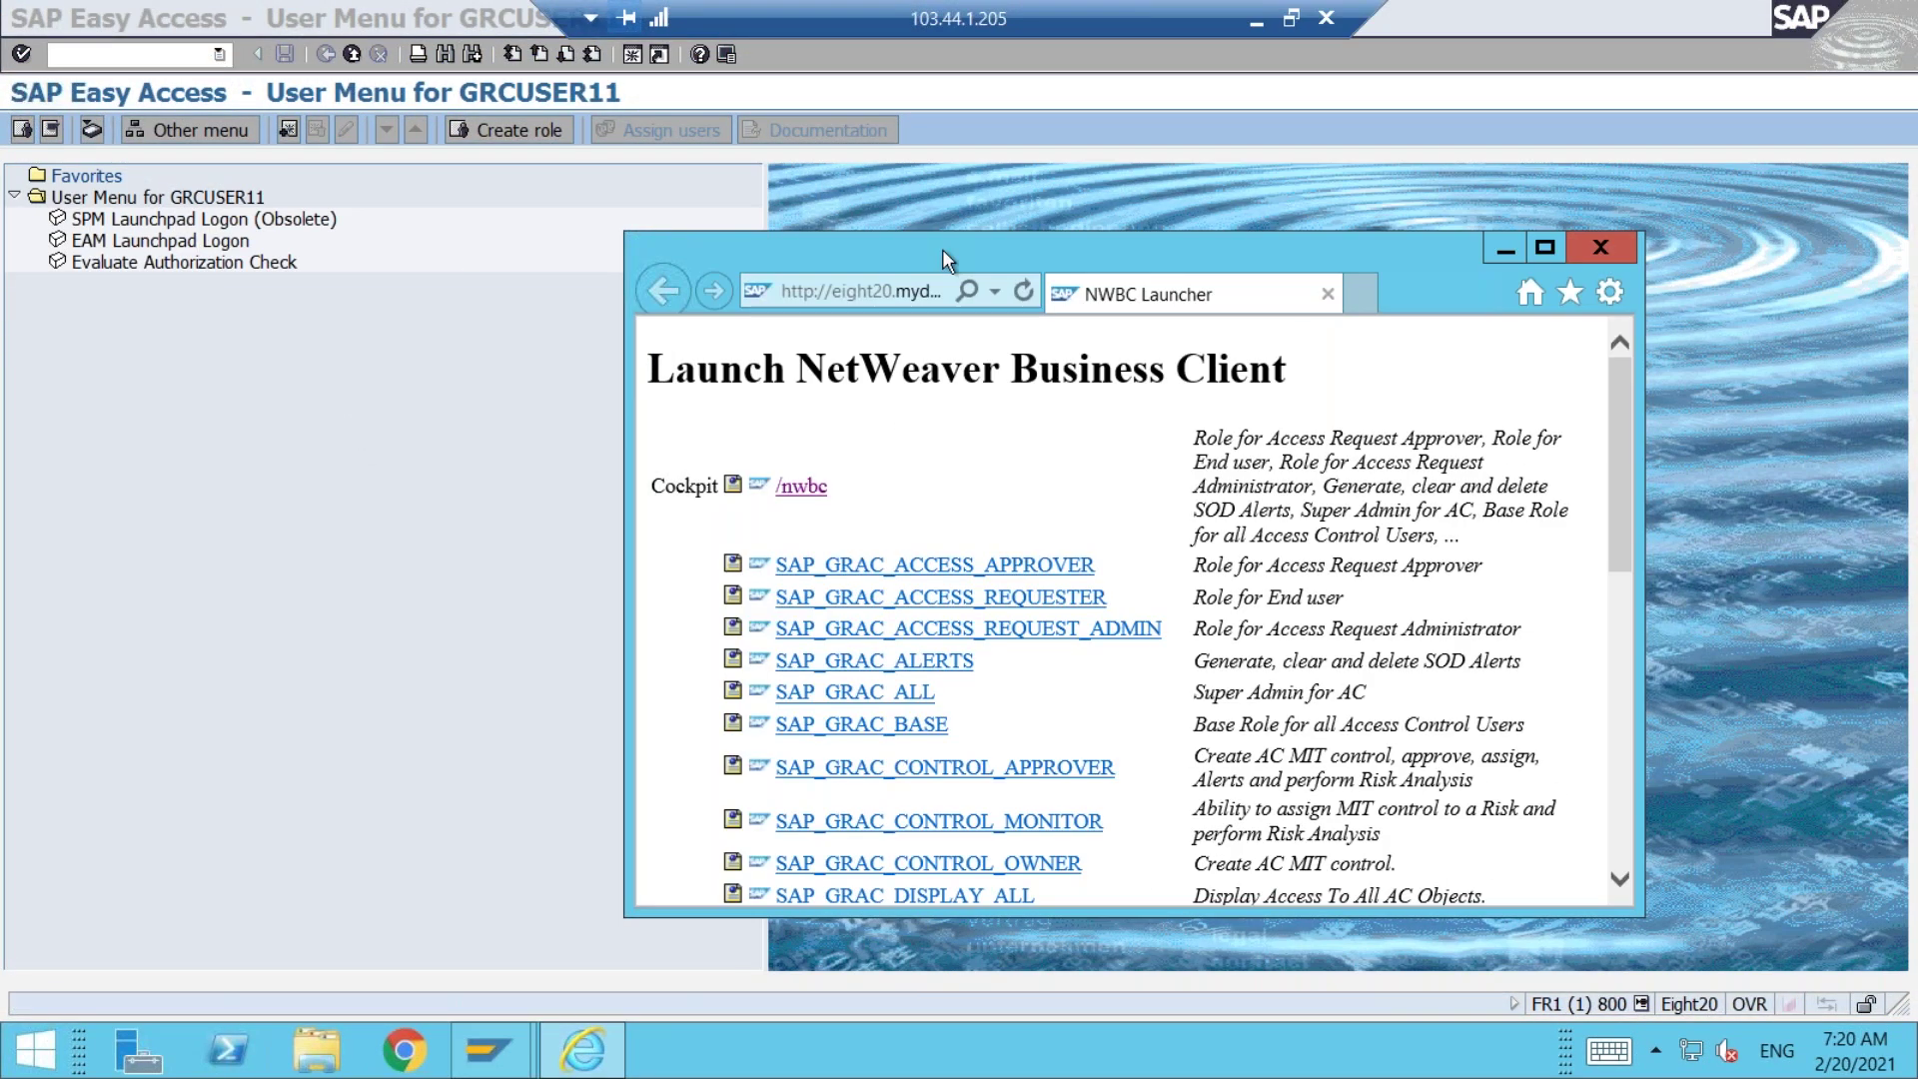
Launch /nwbc from the maximized launcher and open Access Management, scrolled to the Scheduling links
{"action": "double_click", "coordinate": [943, 249]}
{"action": "left_click", "coordinate": [167, 222]}
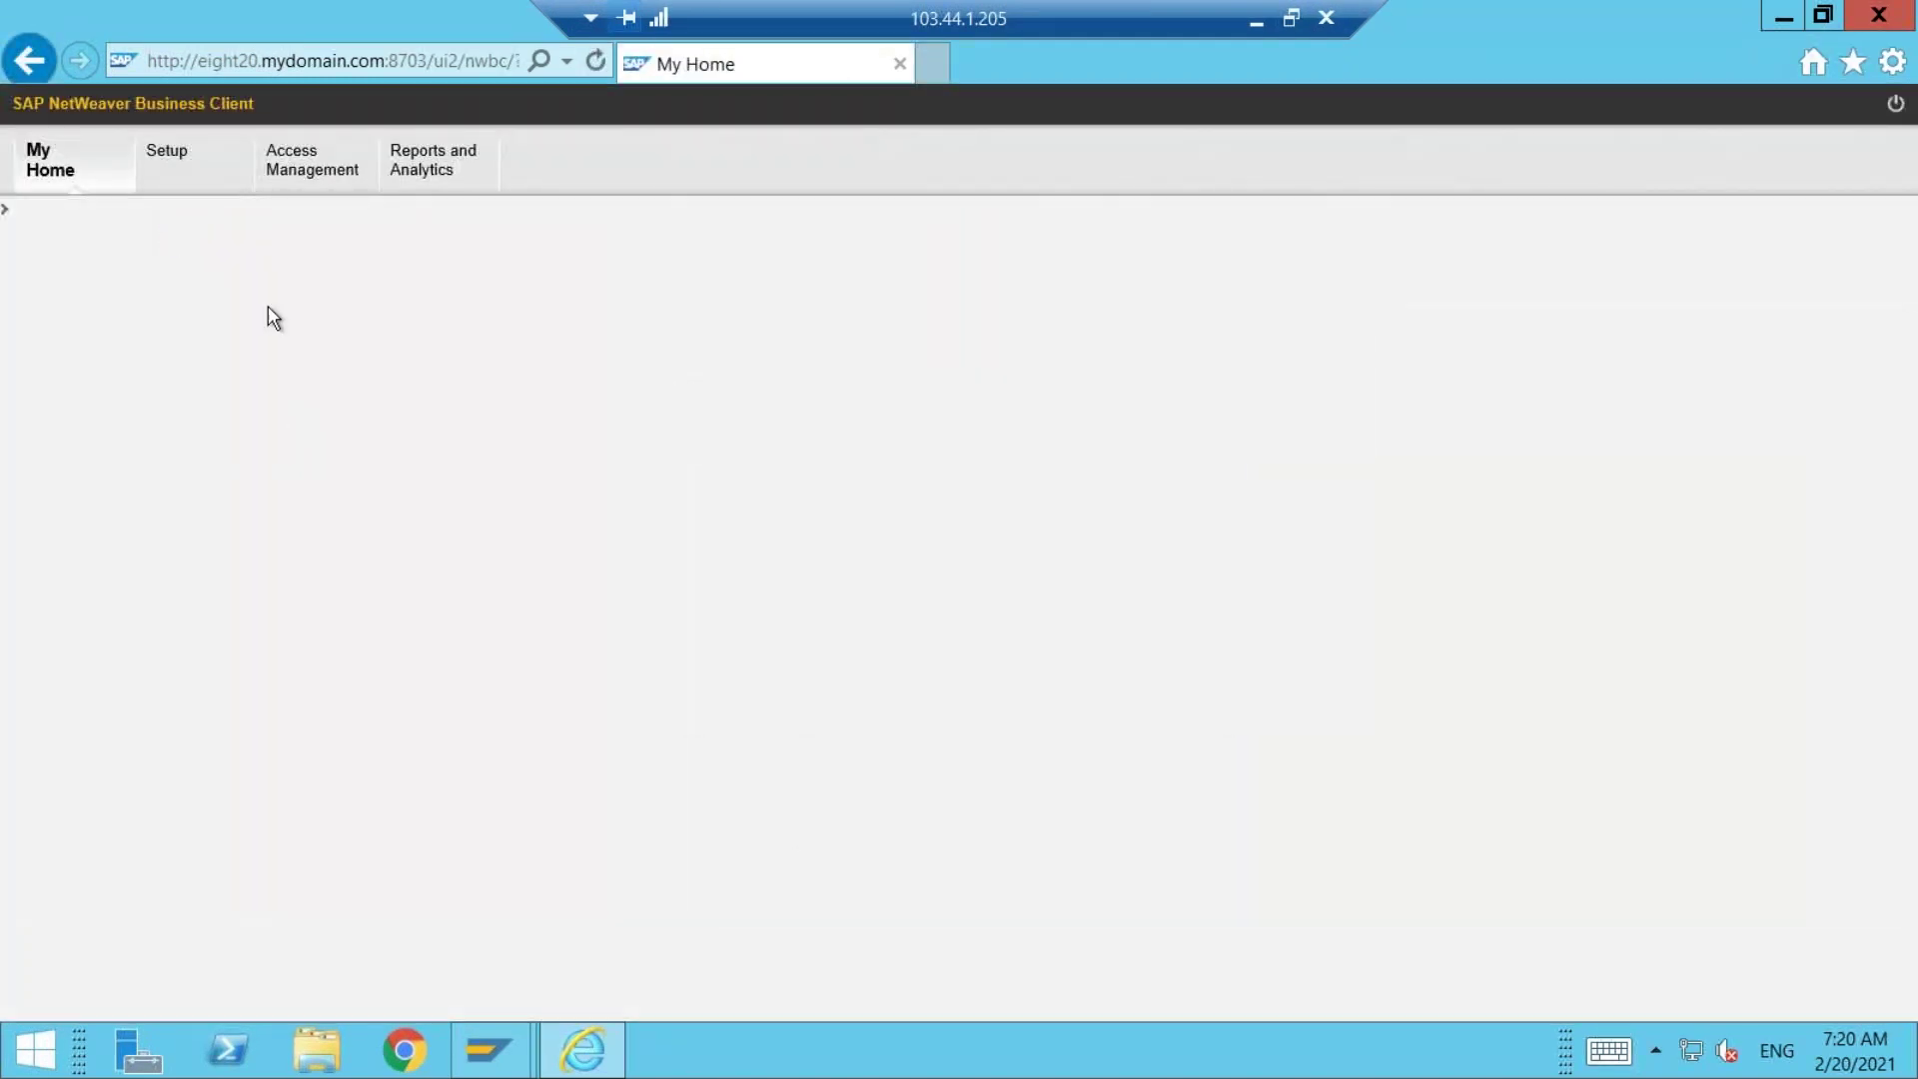
{"action": "left_click", "coordinate": [300, 174]}
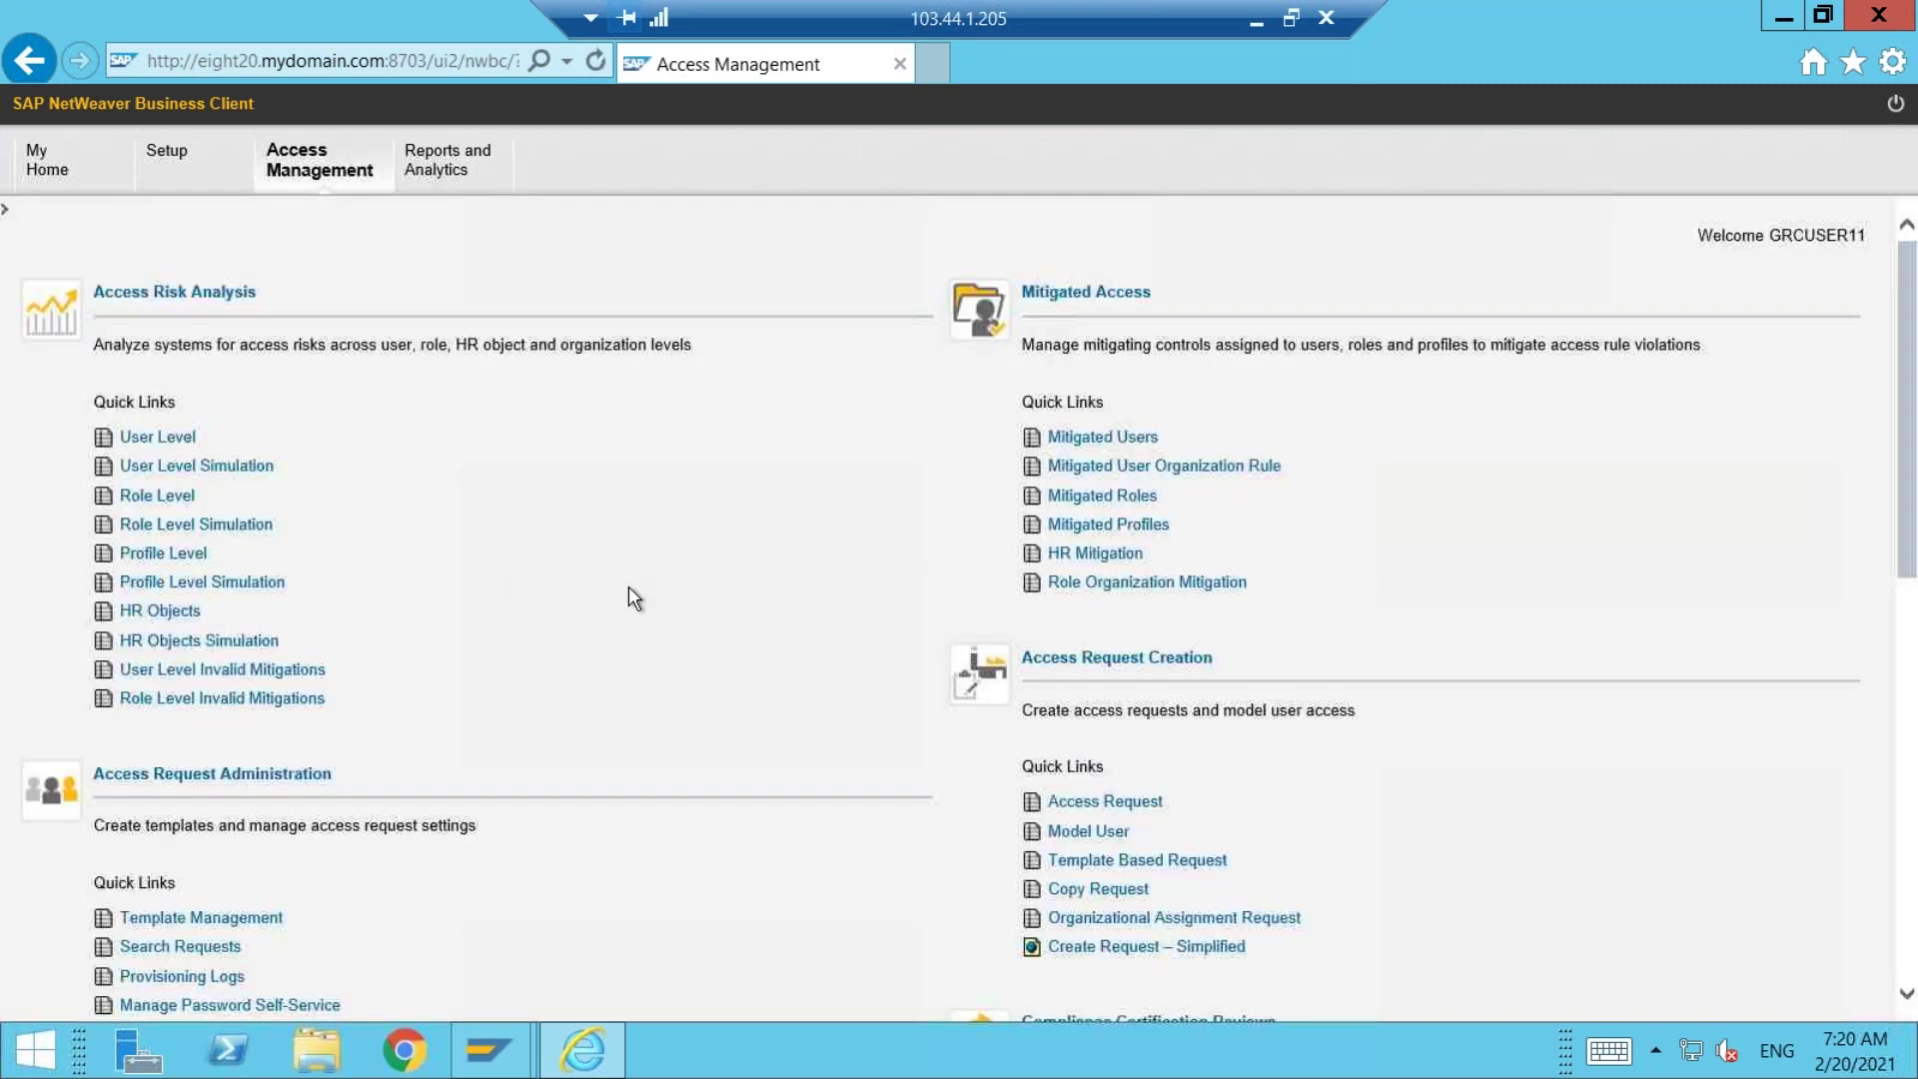
{"action": "scroll", "coordinate": [630, 590], "scroll_direction": "down", "scroll_amount": 8}
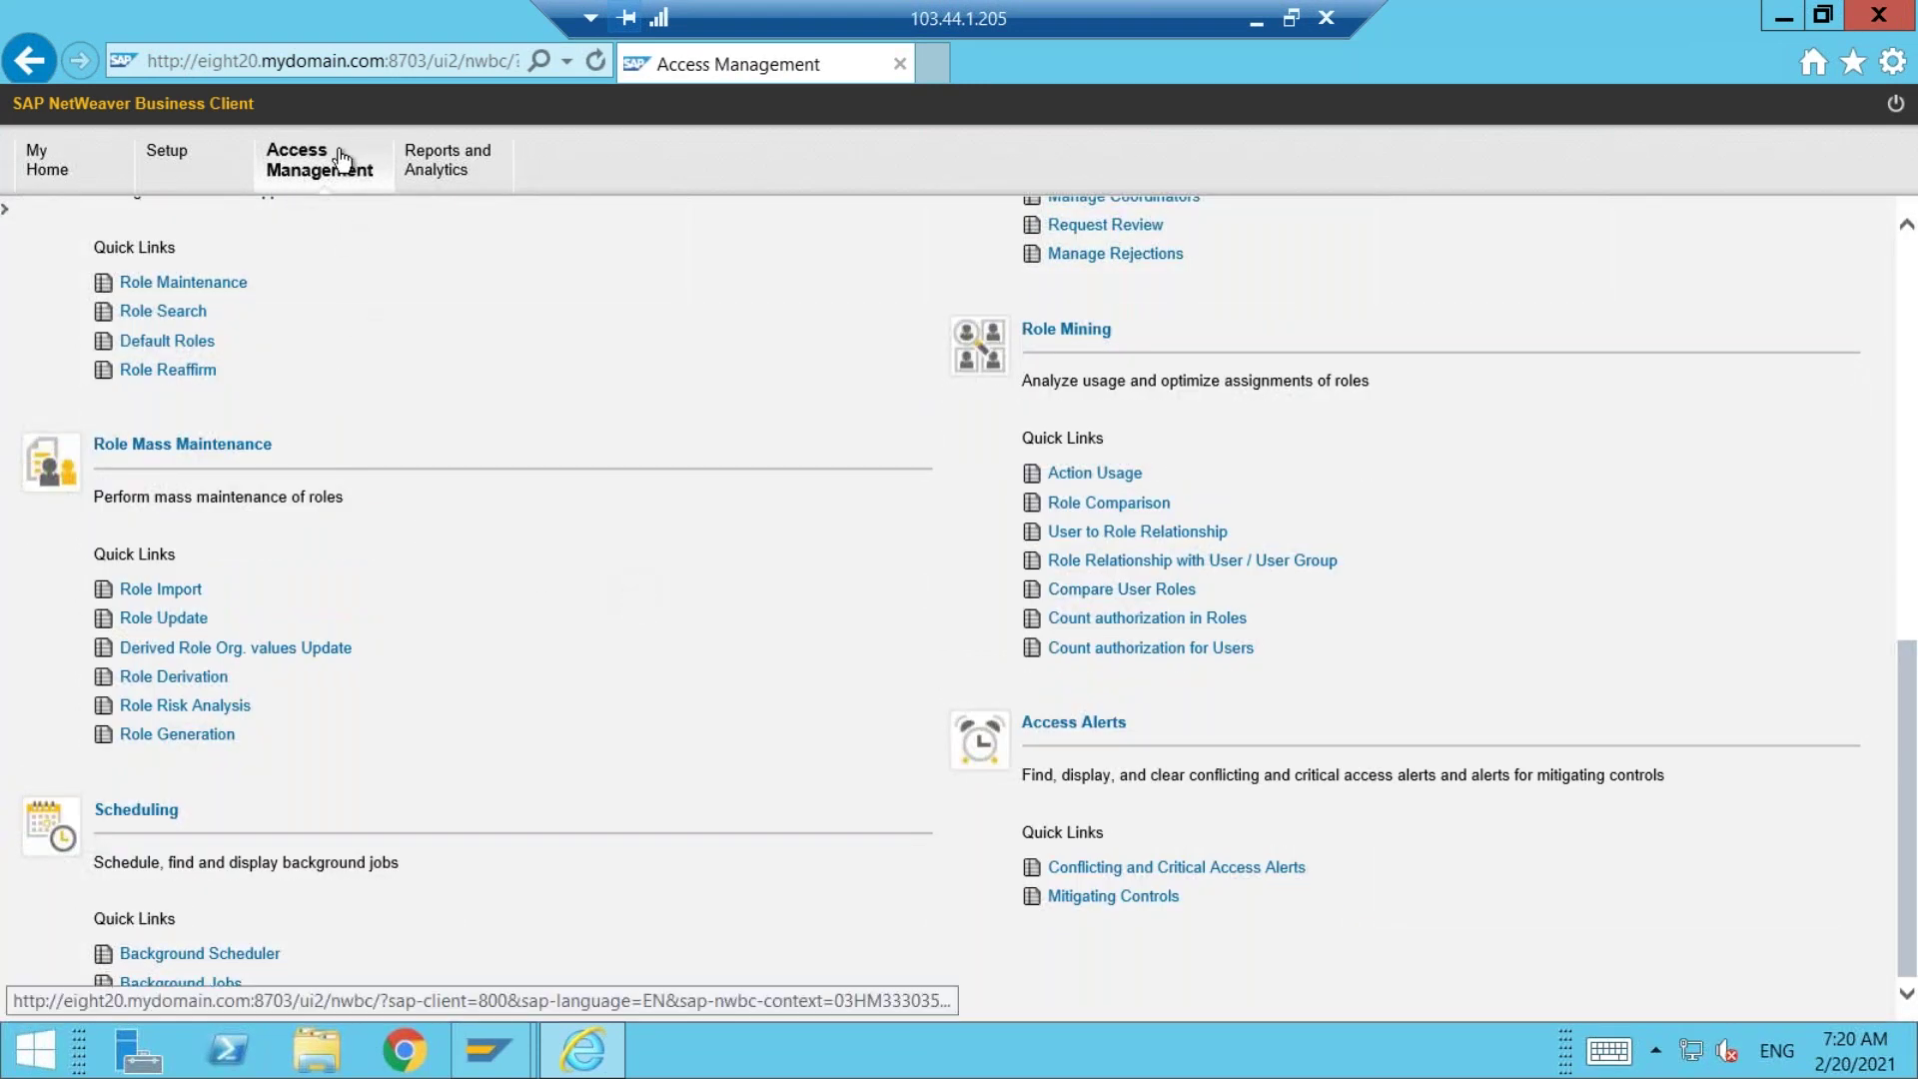
{"action": "left_click", "coordinate": [121, 821]}
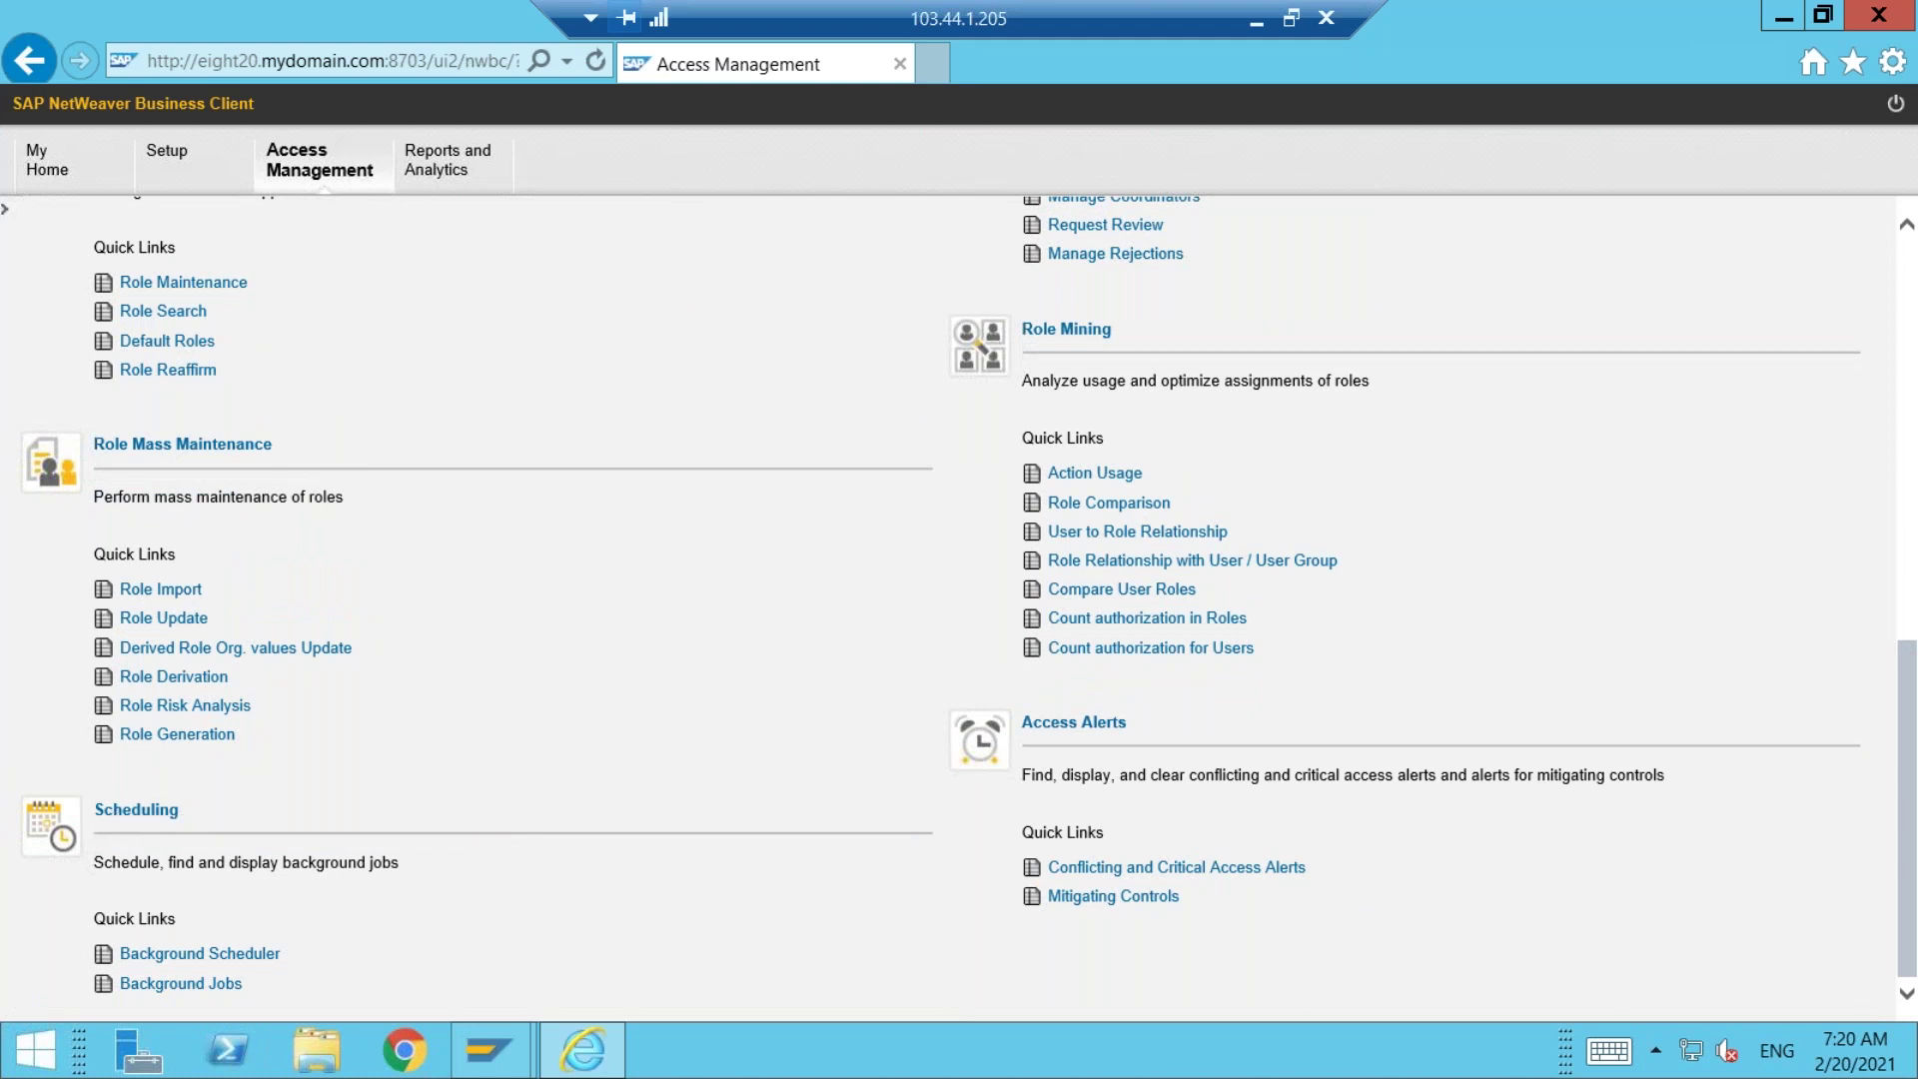
In the Background Scheduler, create a new schedule named 'UAR 1' and list its activities
{"action": "left_click", "coordinate": [204, 954]}
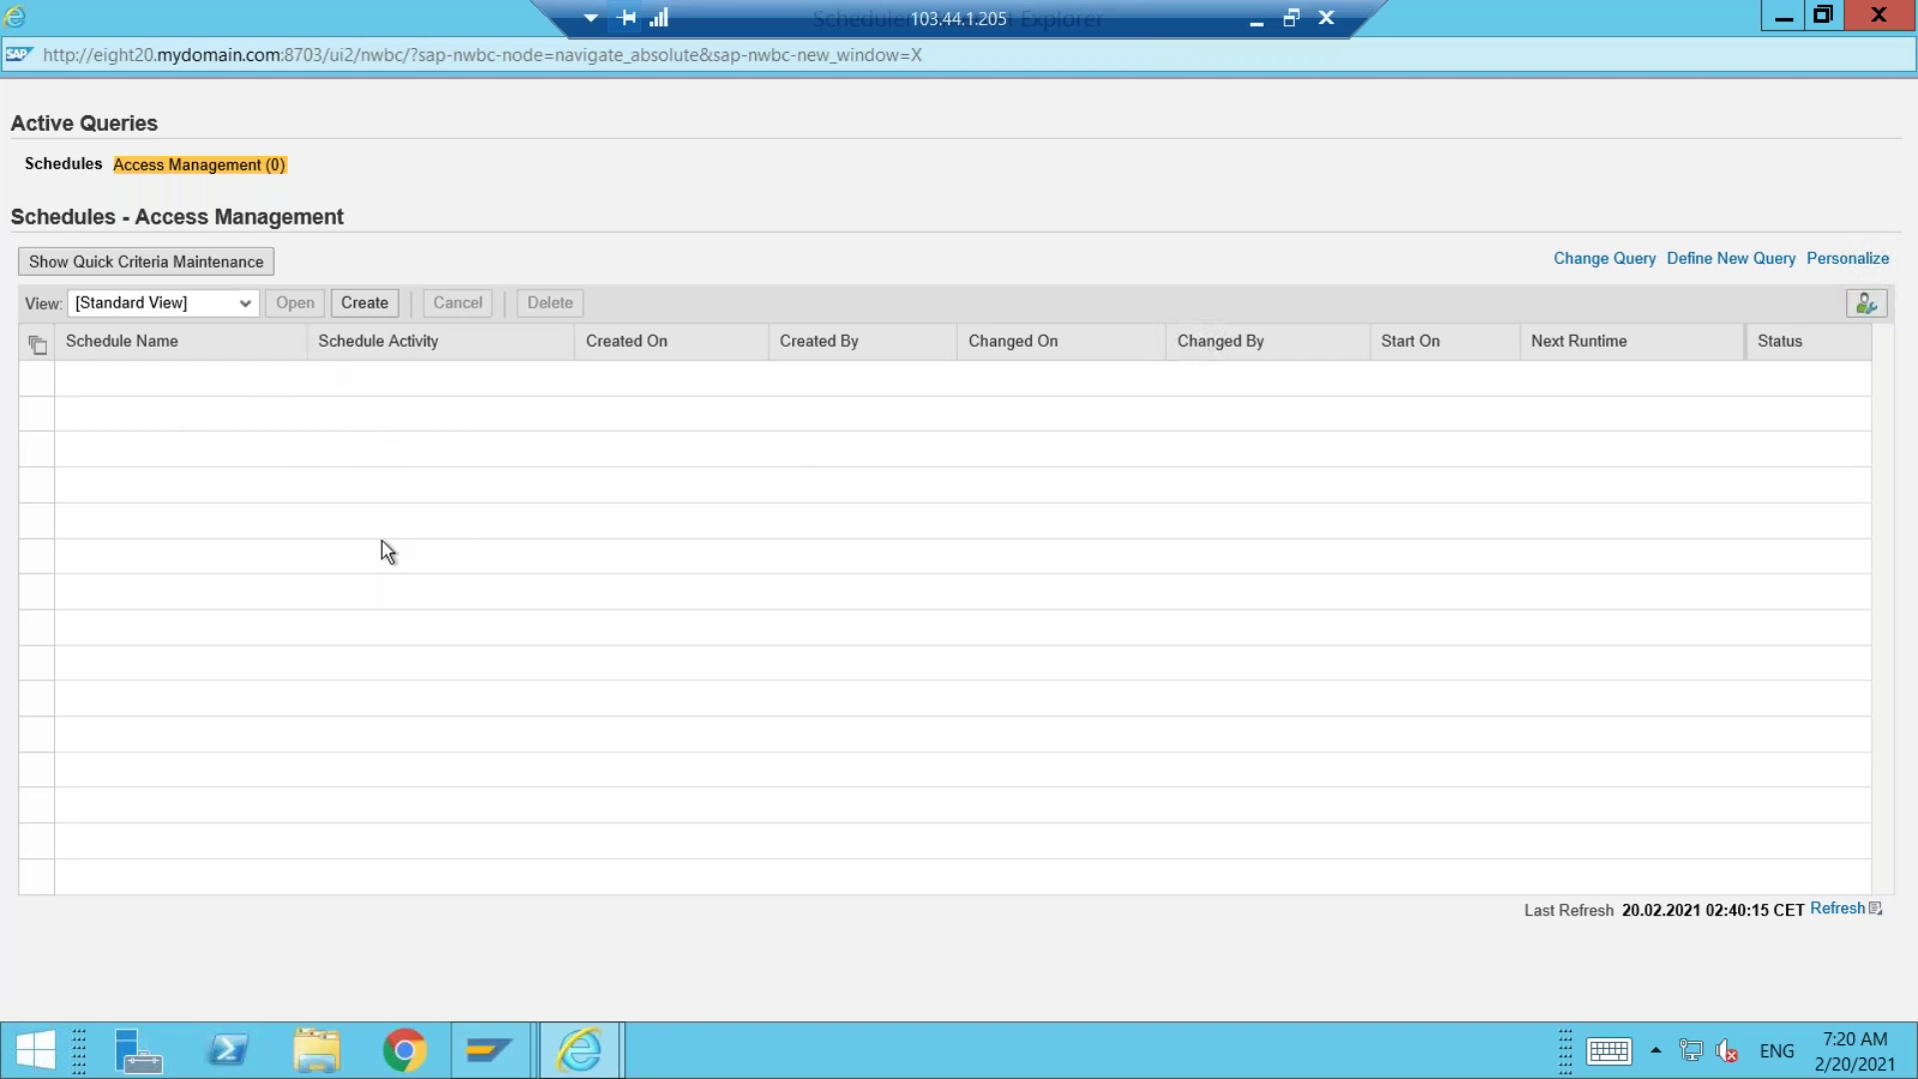
{"action": "left_click", "coordinate": [363, 305]}
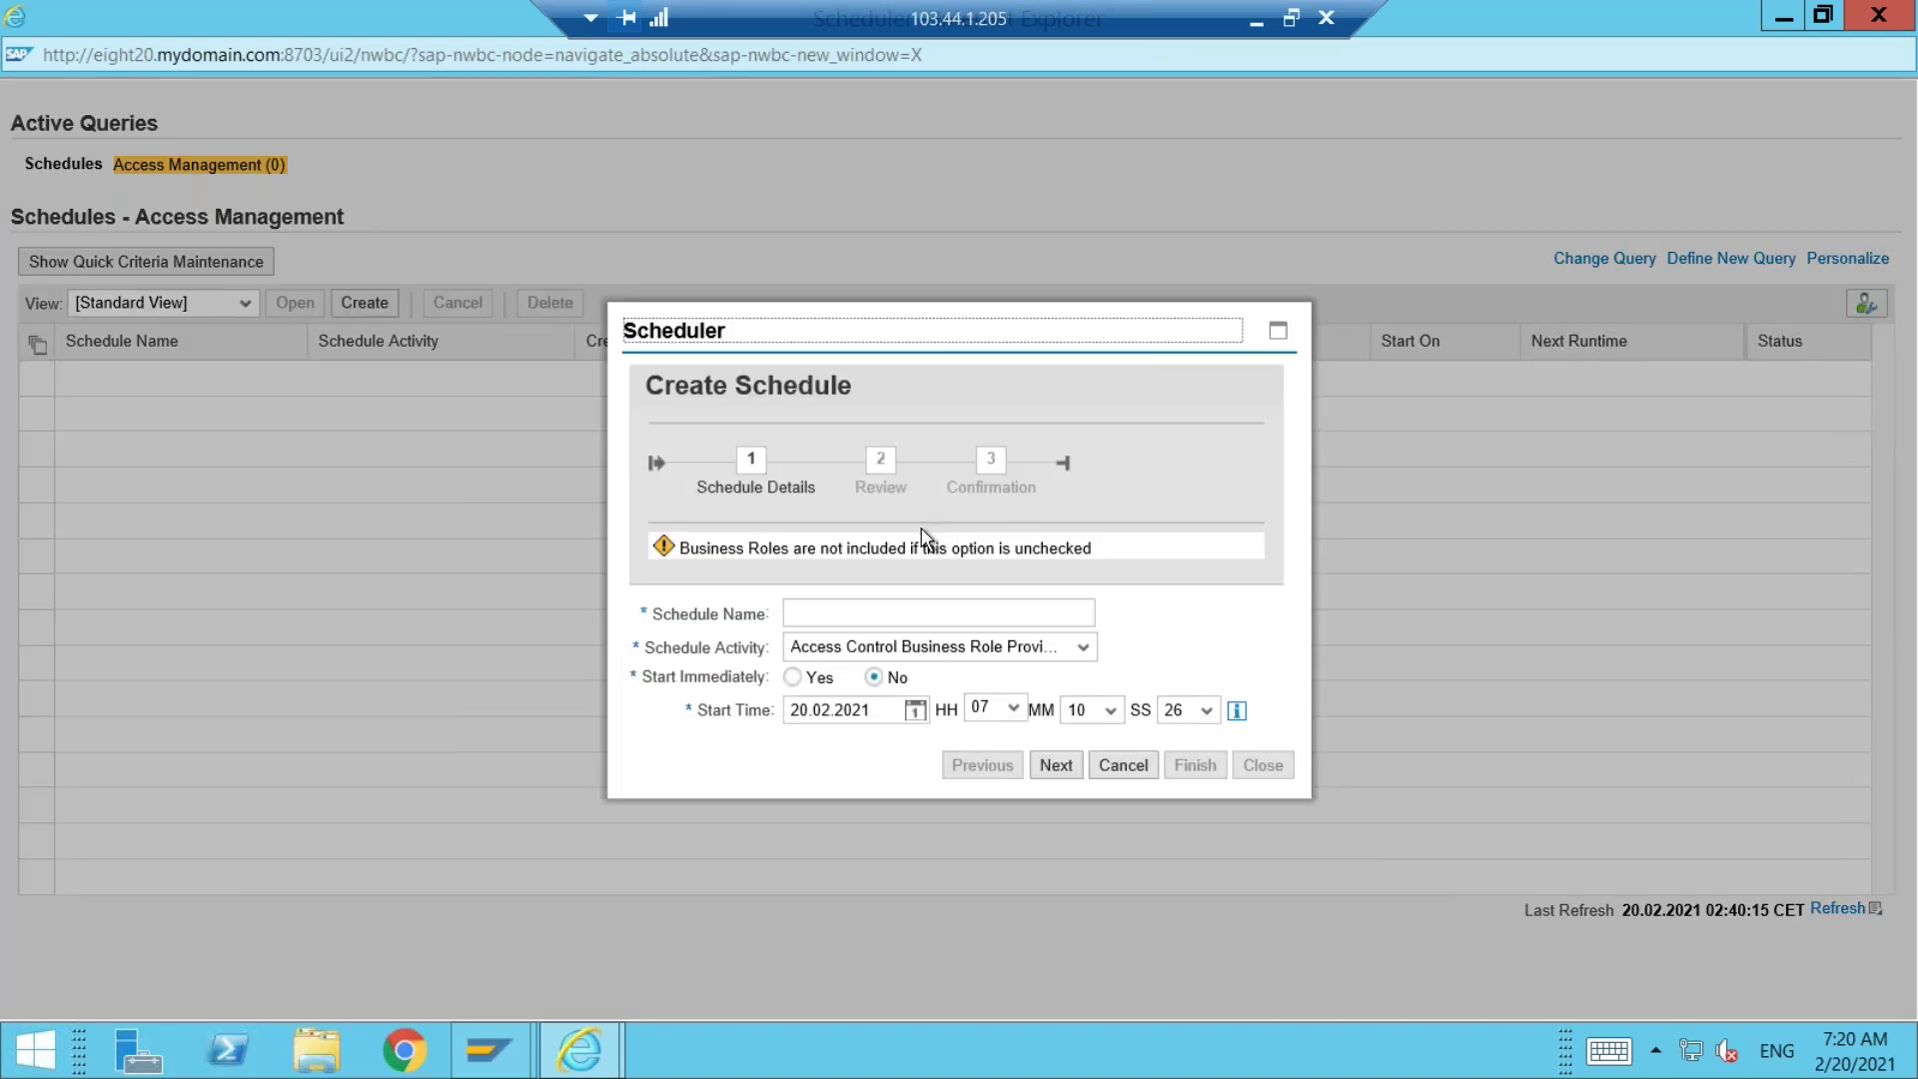
{"action": "left_click", "coordinate": [809, 613]}
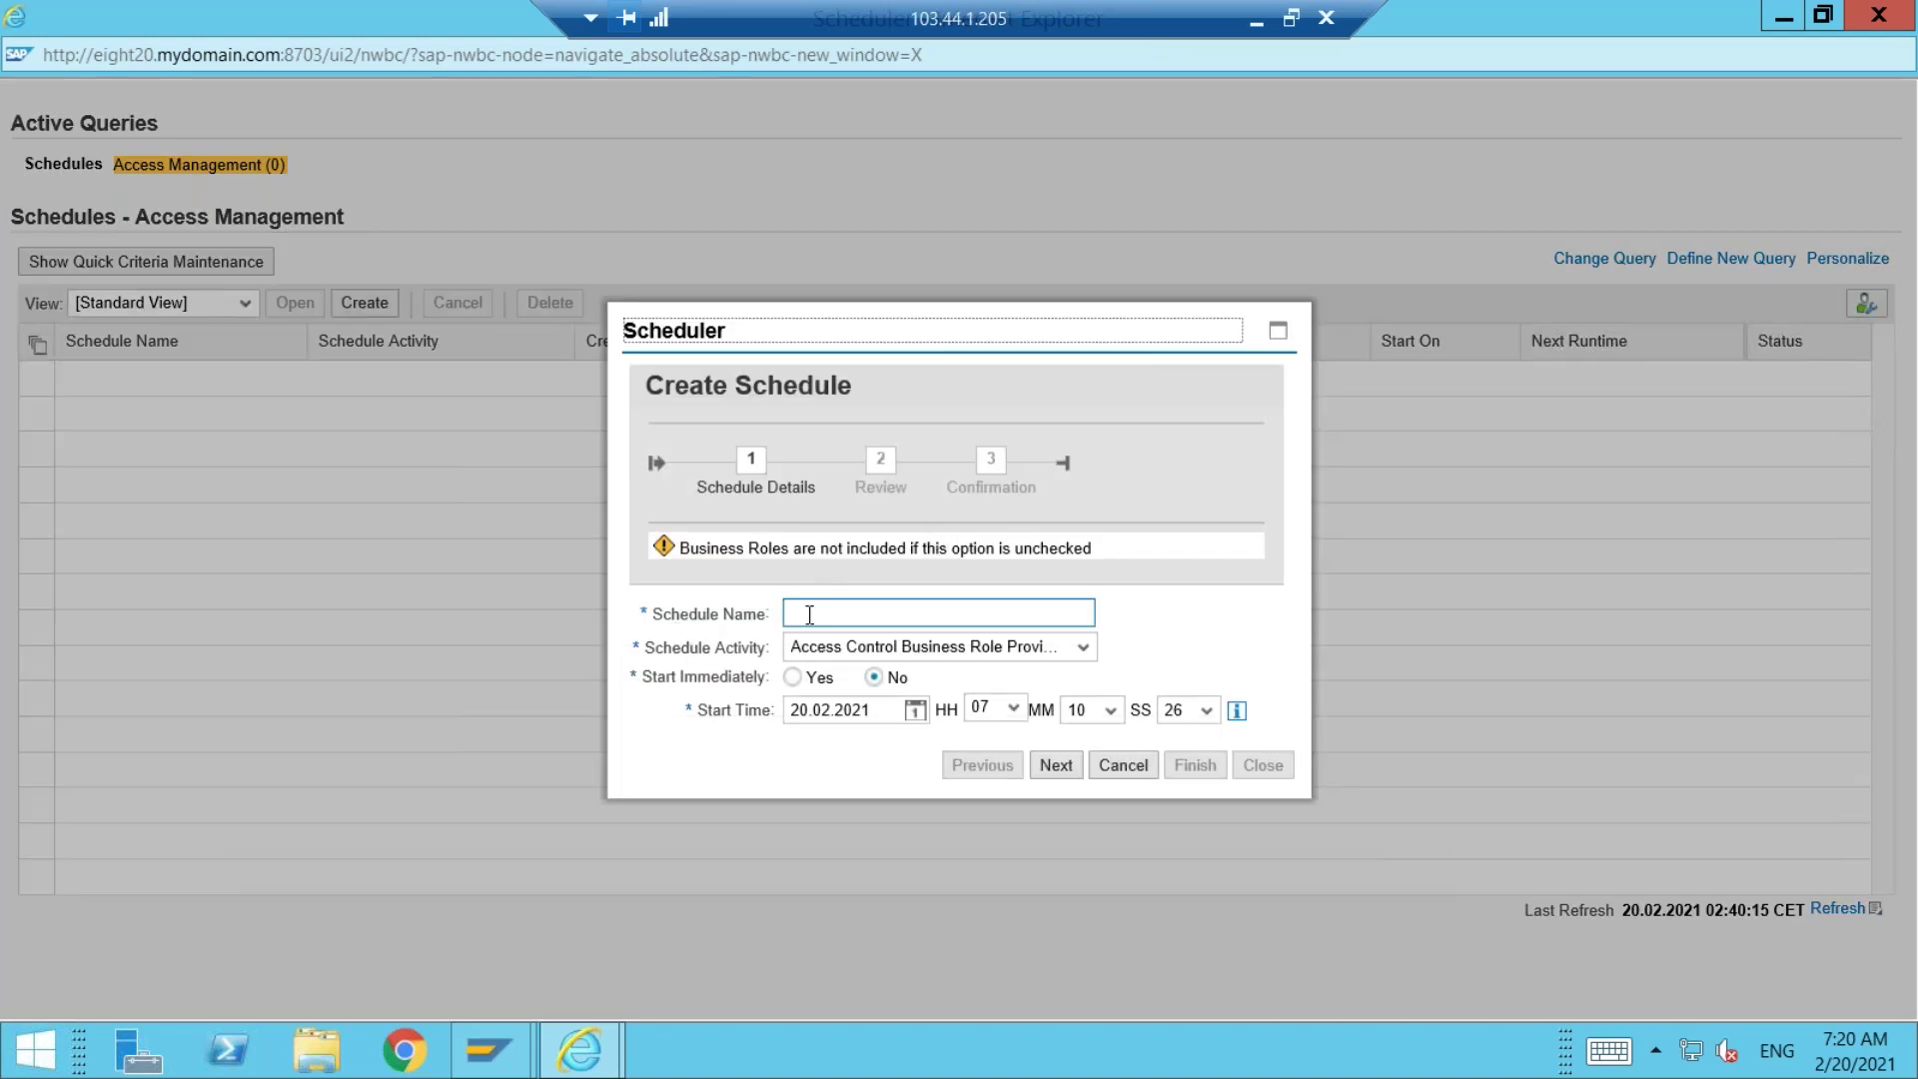
{"action": "type", "text": "UAR "}
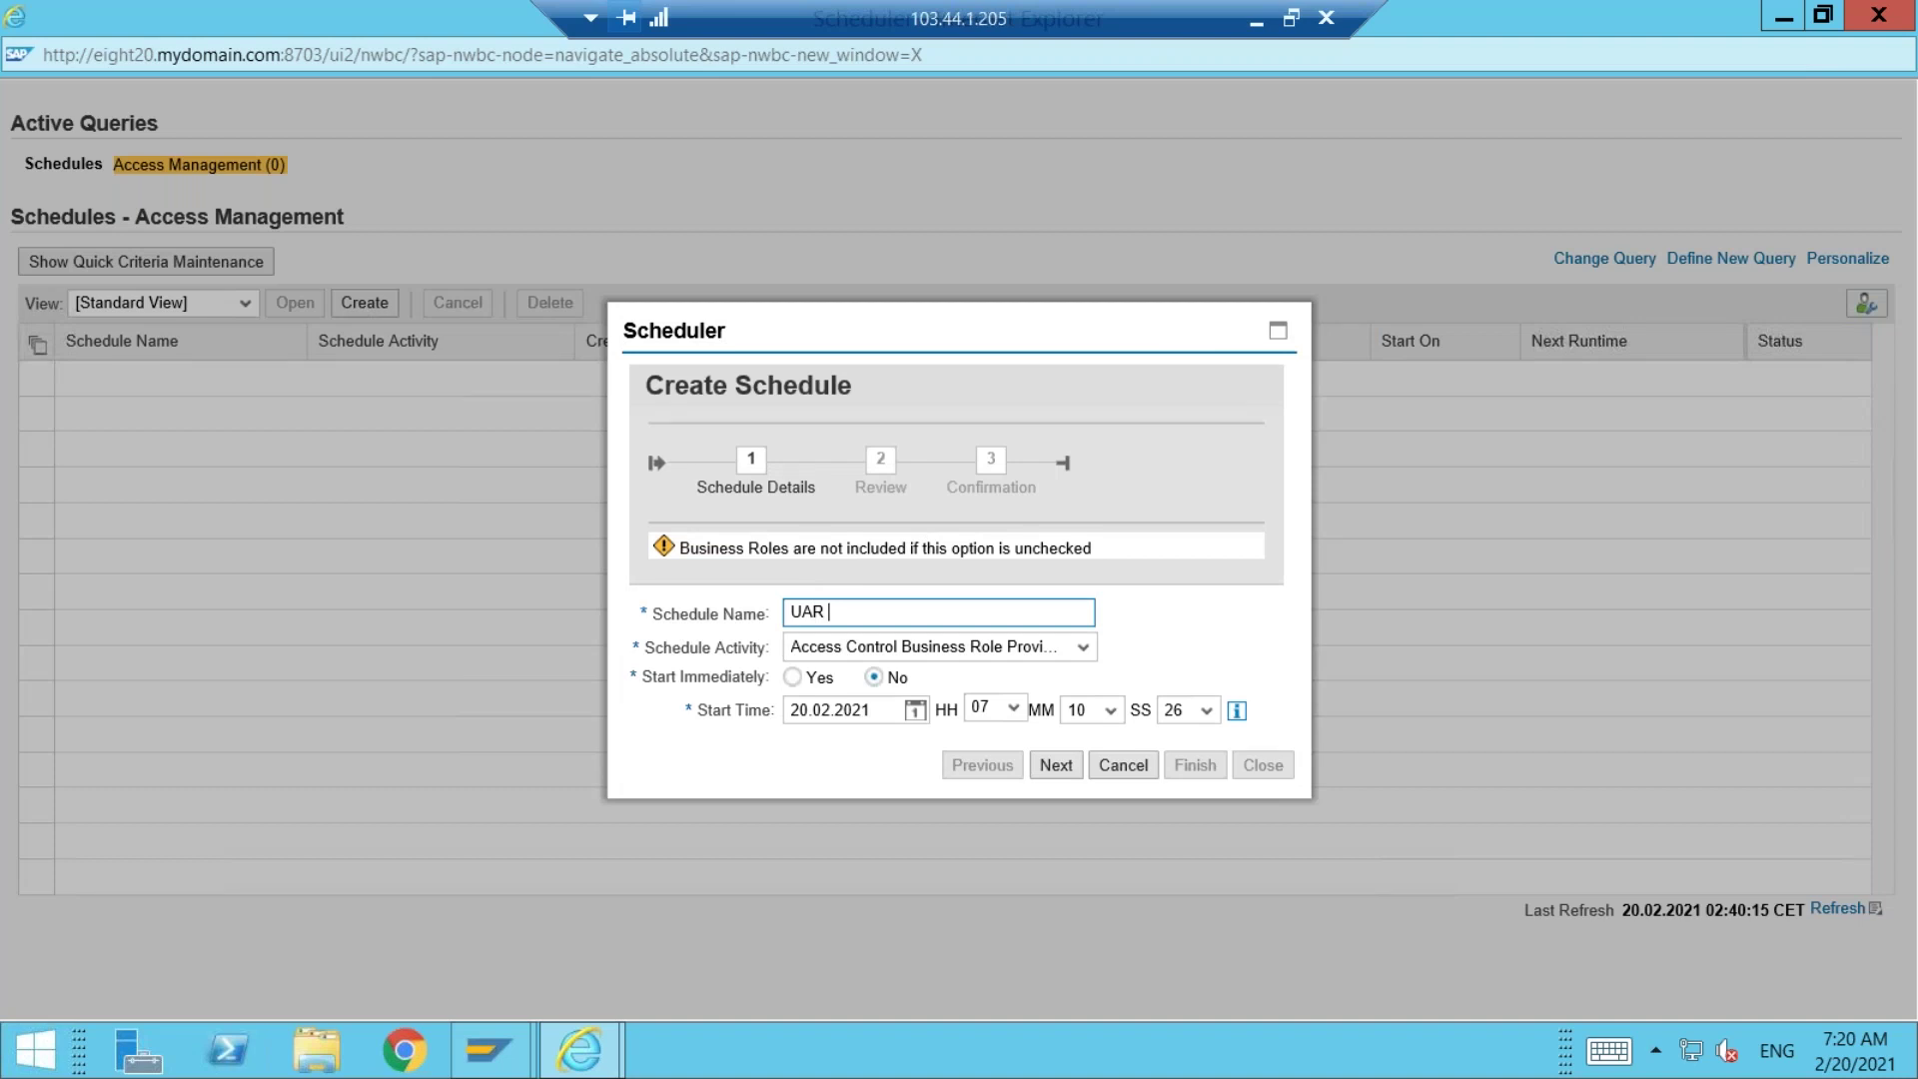
{"action": "type", "text": "1"}
{"action": "left_click", "coordinate": [1084, 649]}
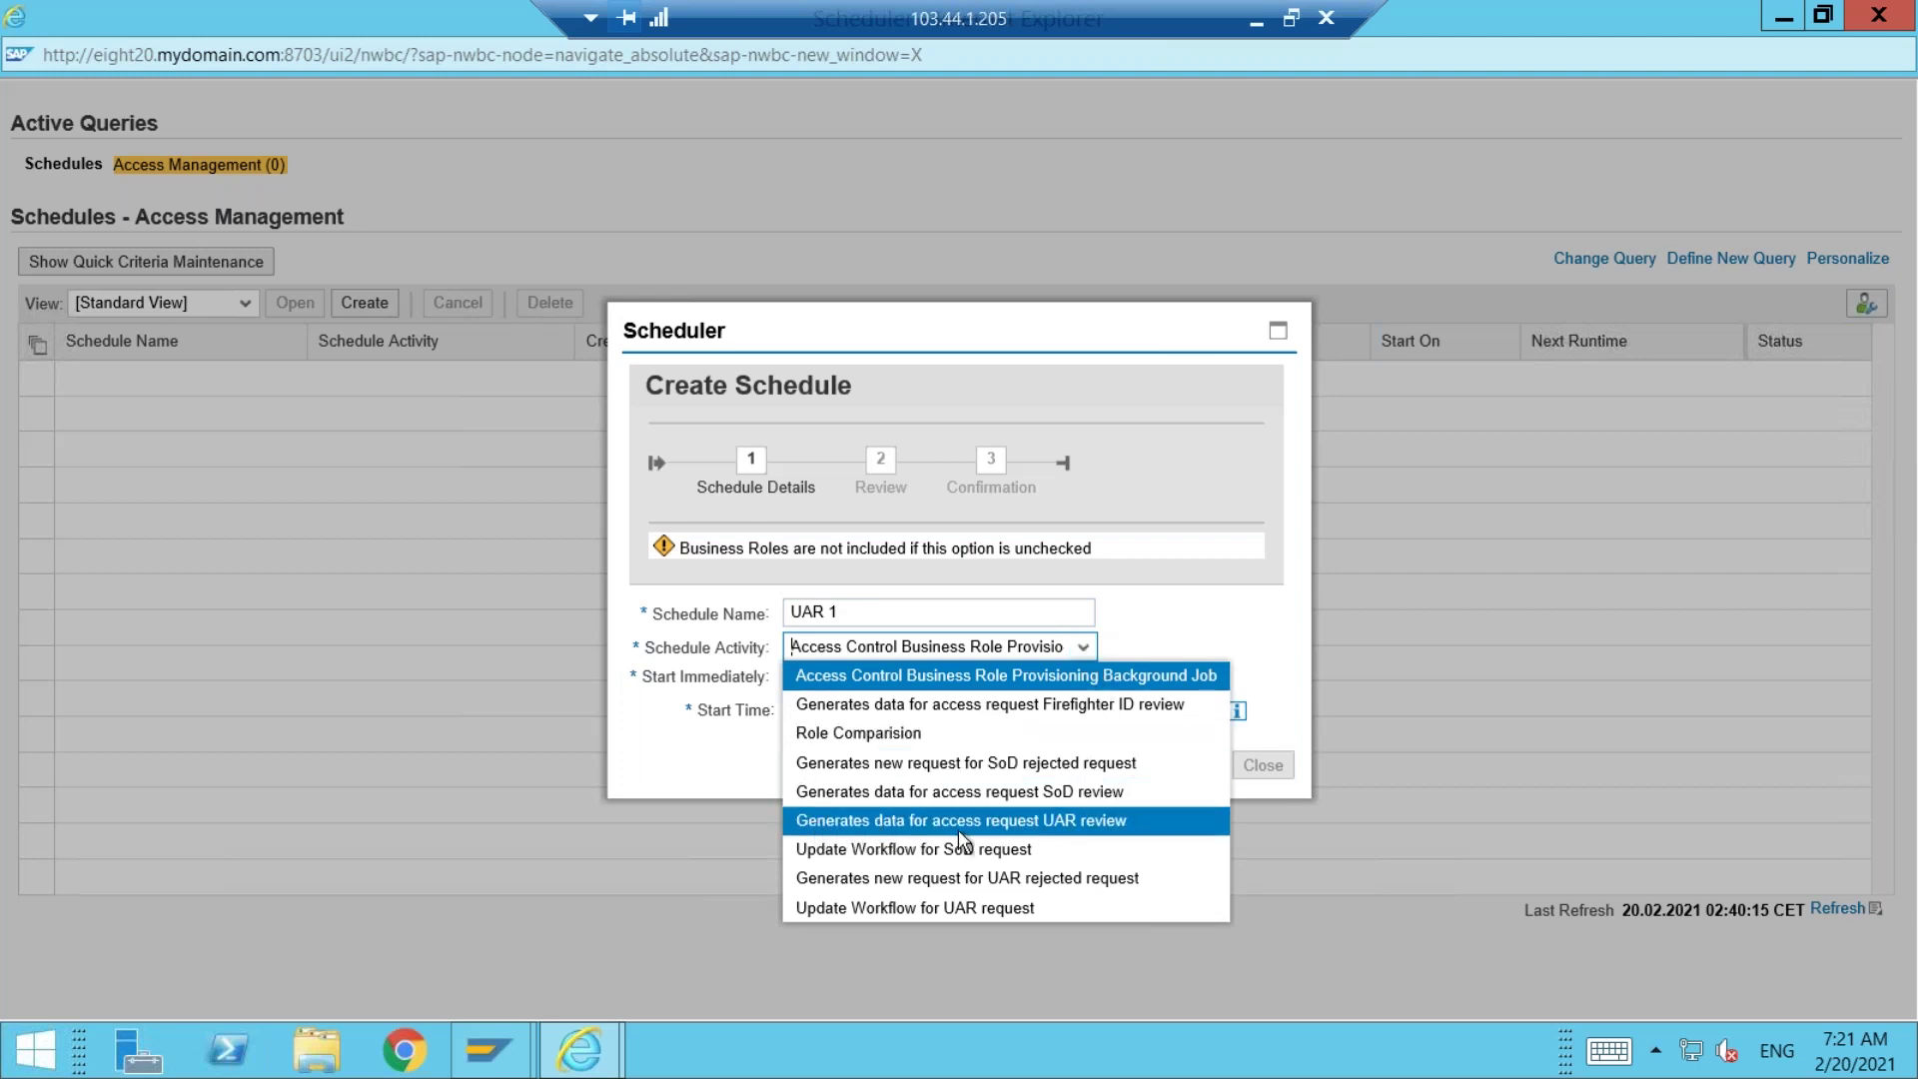
Set UAR 1's activity to generate UAR review data, starting immediately, and advance to Select Variant
{"action": "left_click", "coordinate": [1125, 825]}
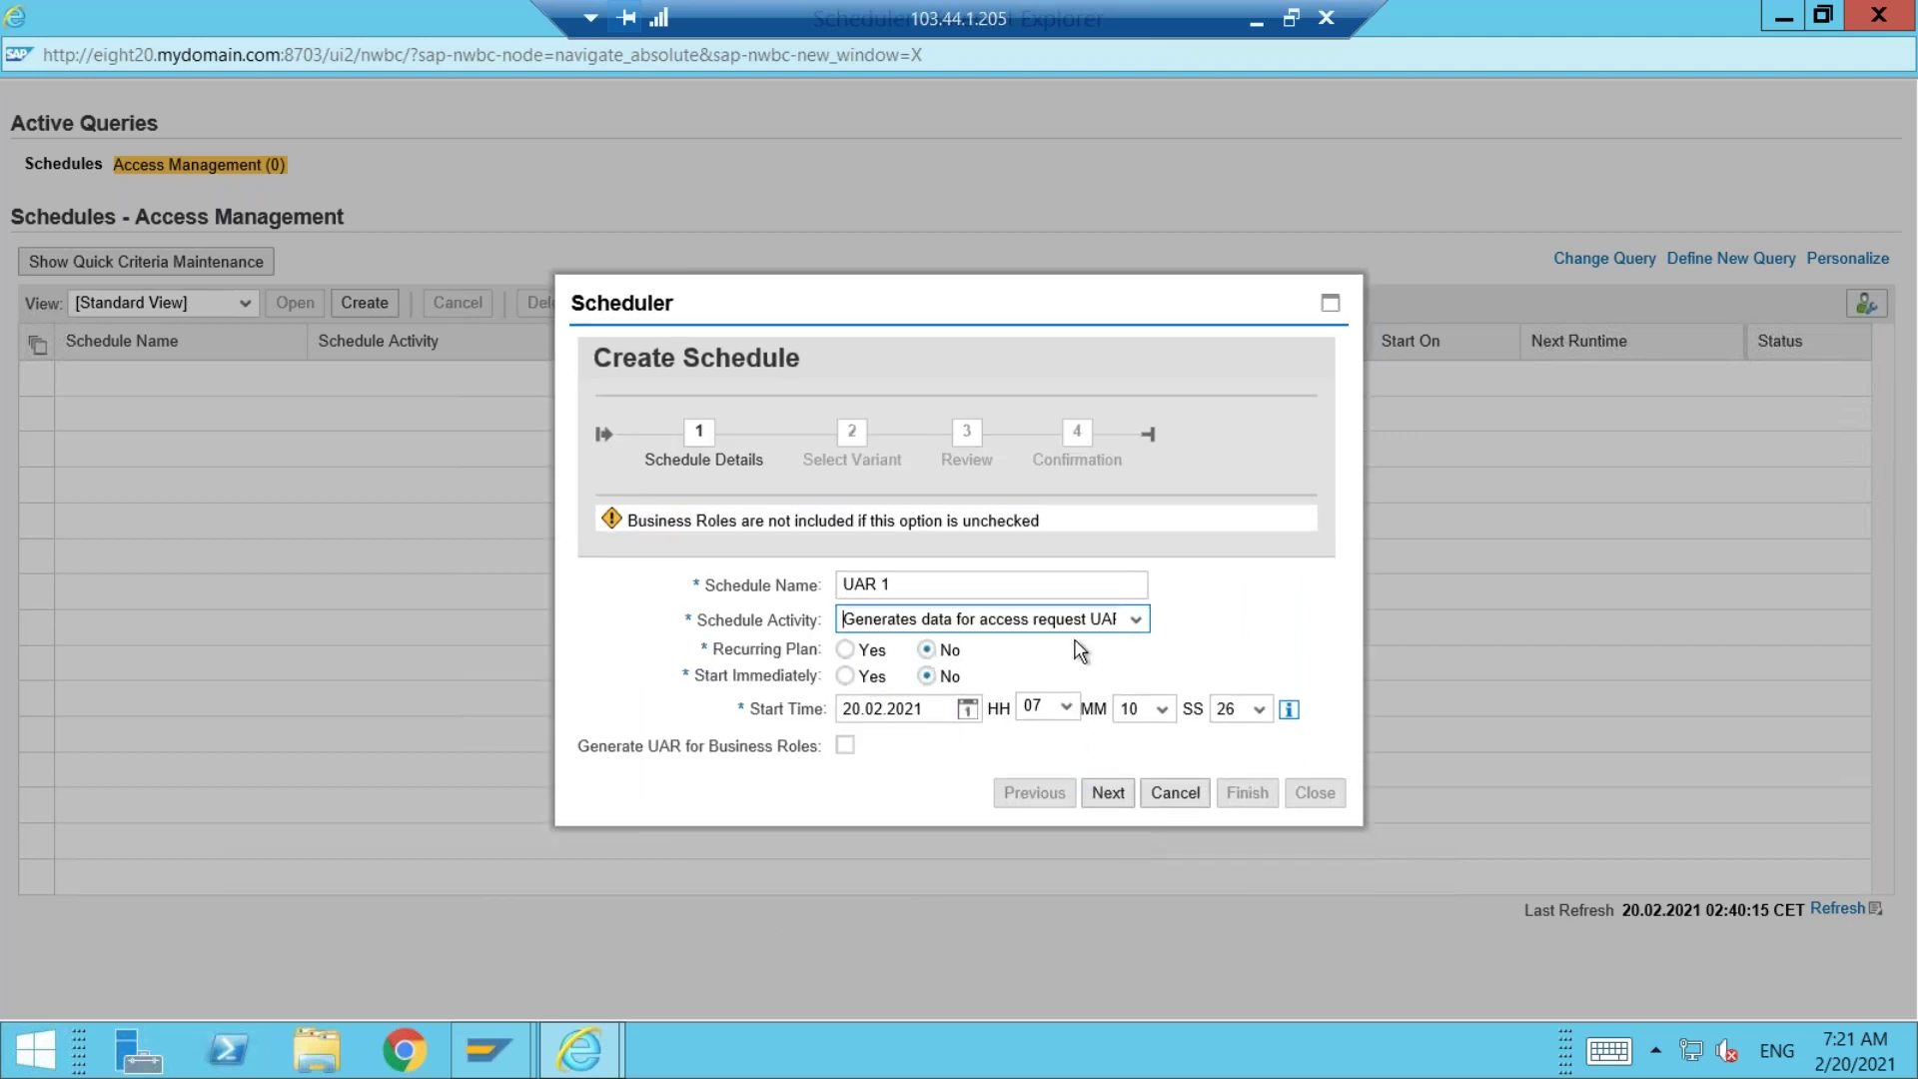
{"action": "left_click", "coordinate": [1136, 619]}
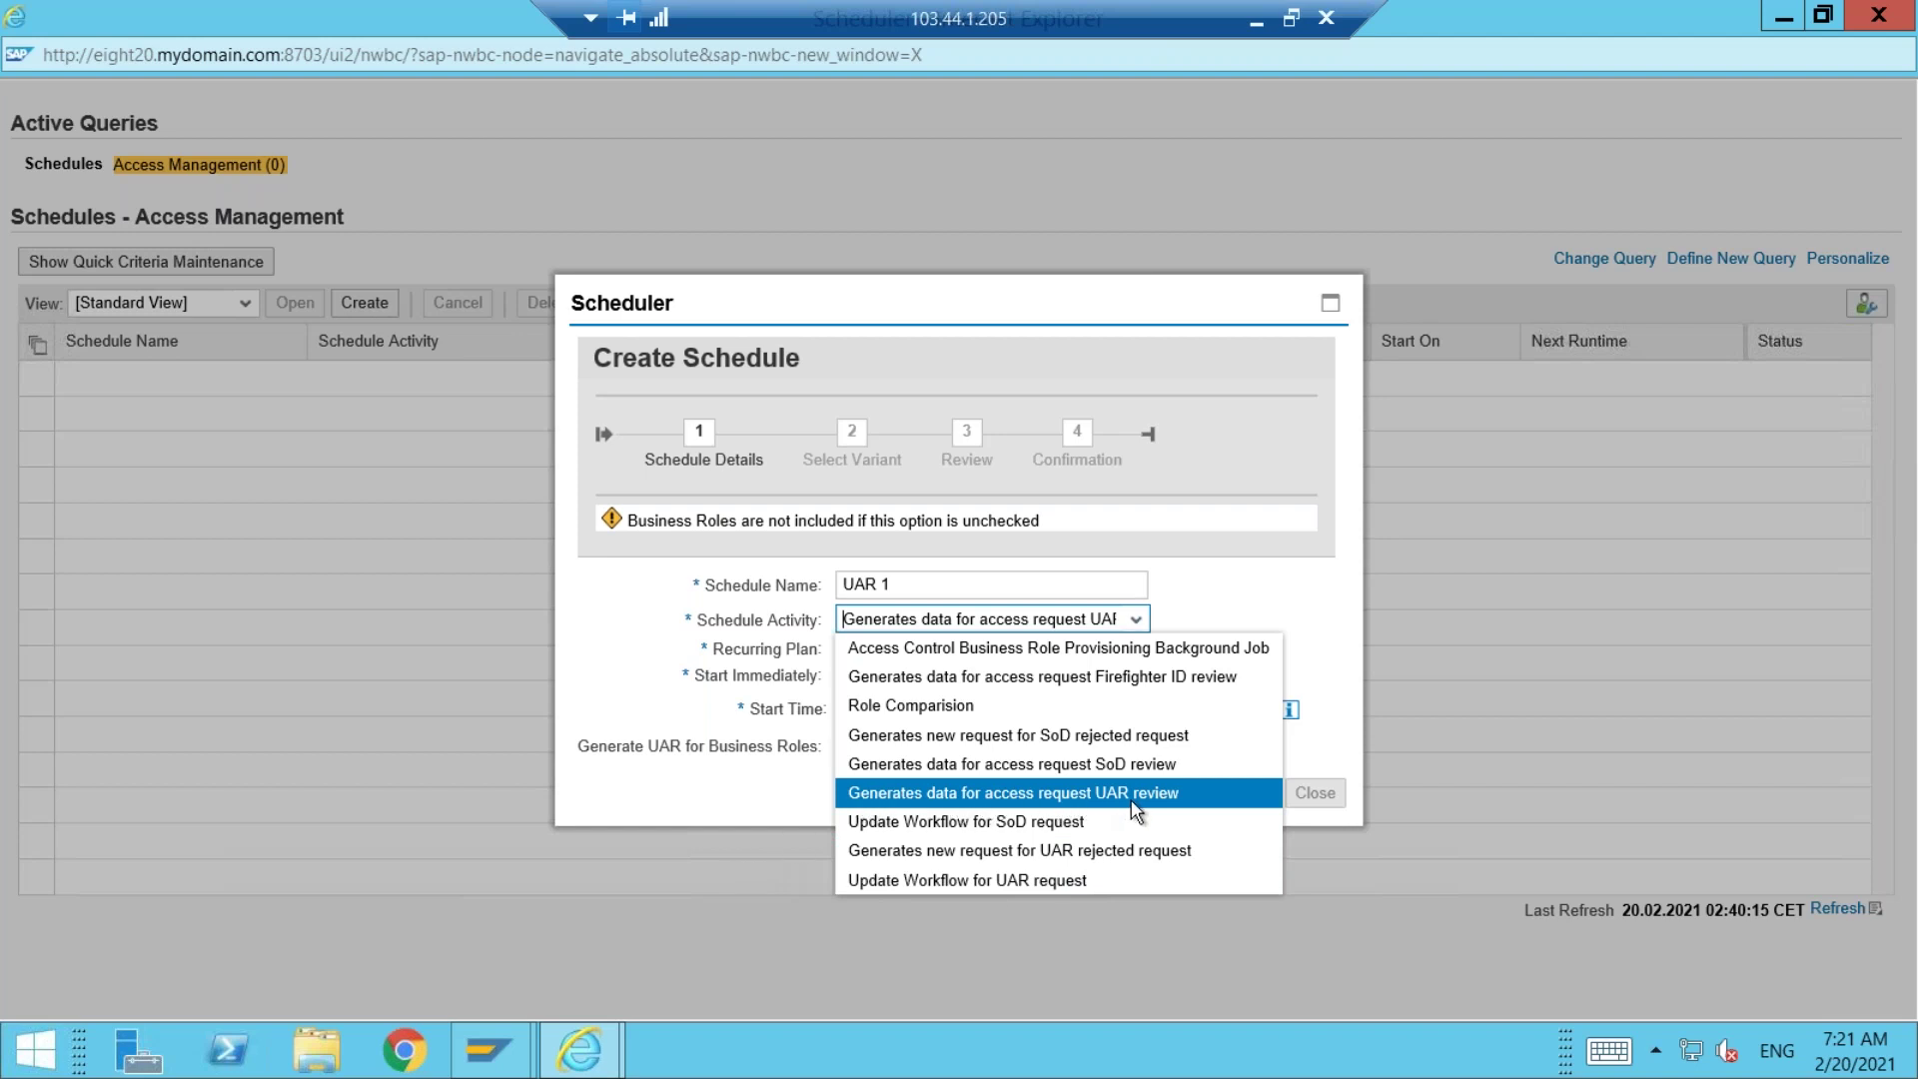
{"action": "left_click", "coordinate": [753, 811]}
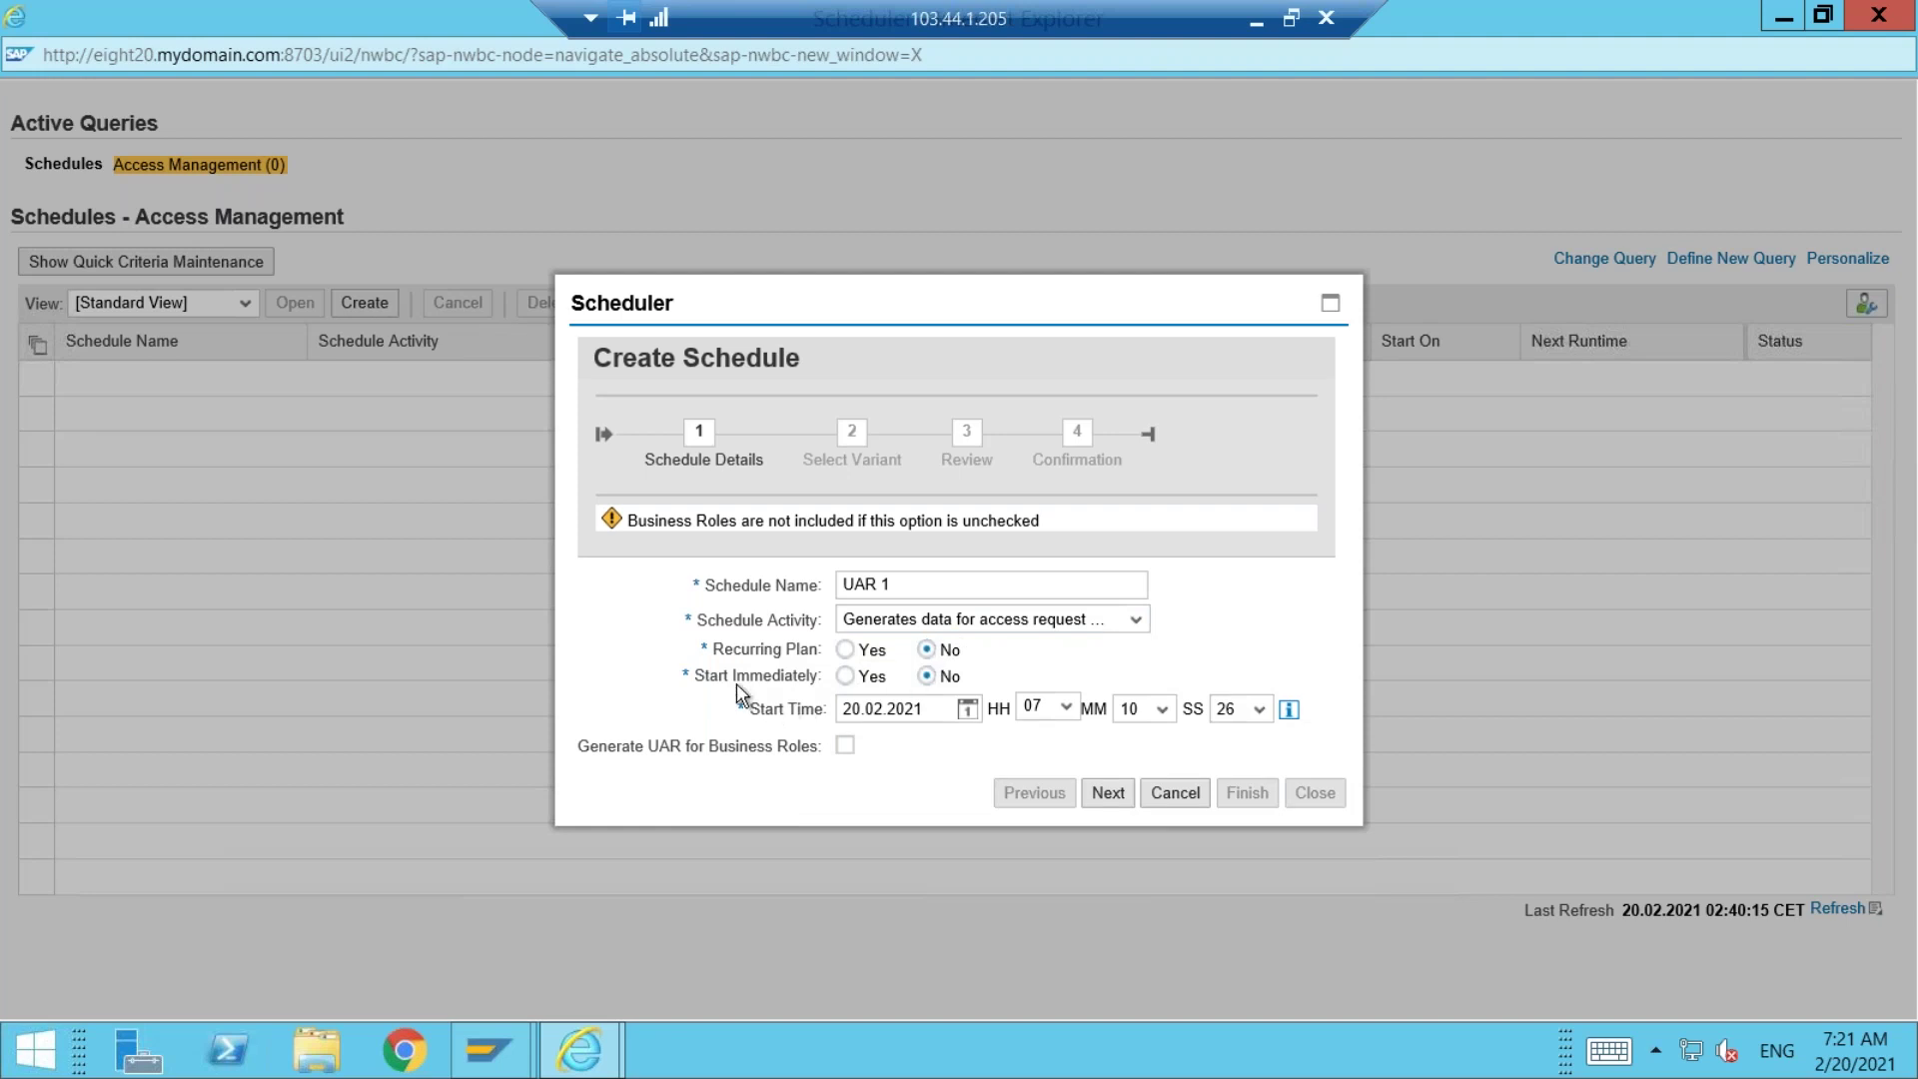
{"action": "left_click", "coordinate": [844, 677]}
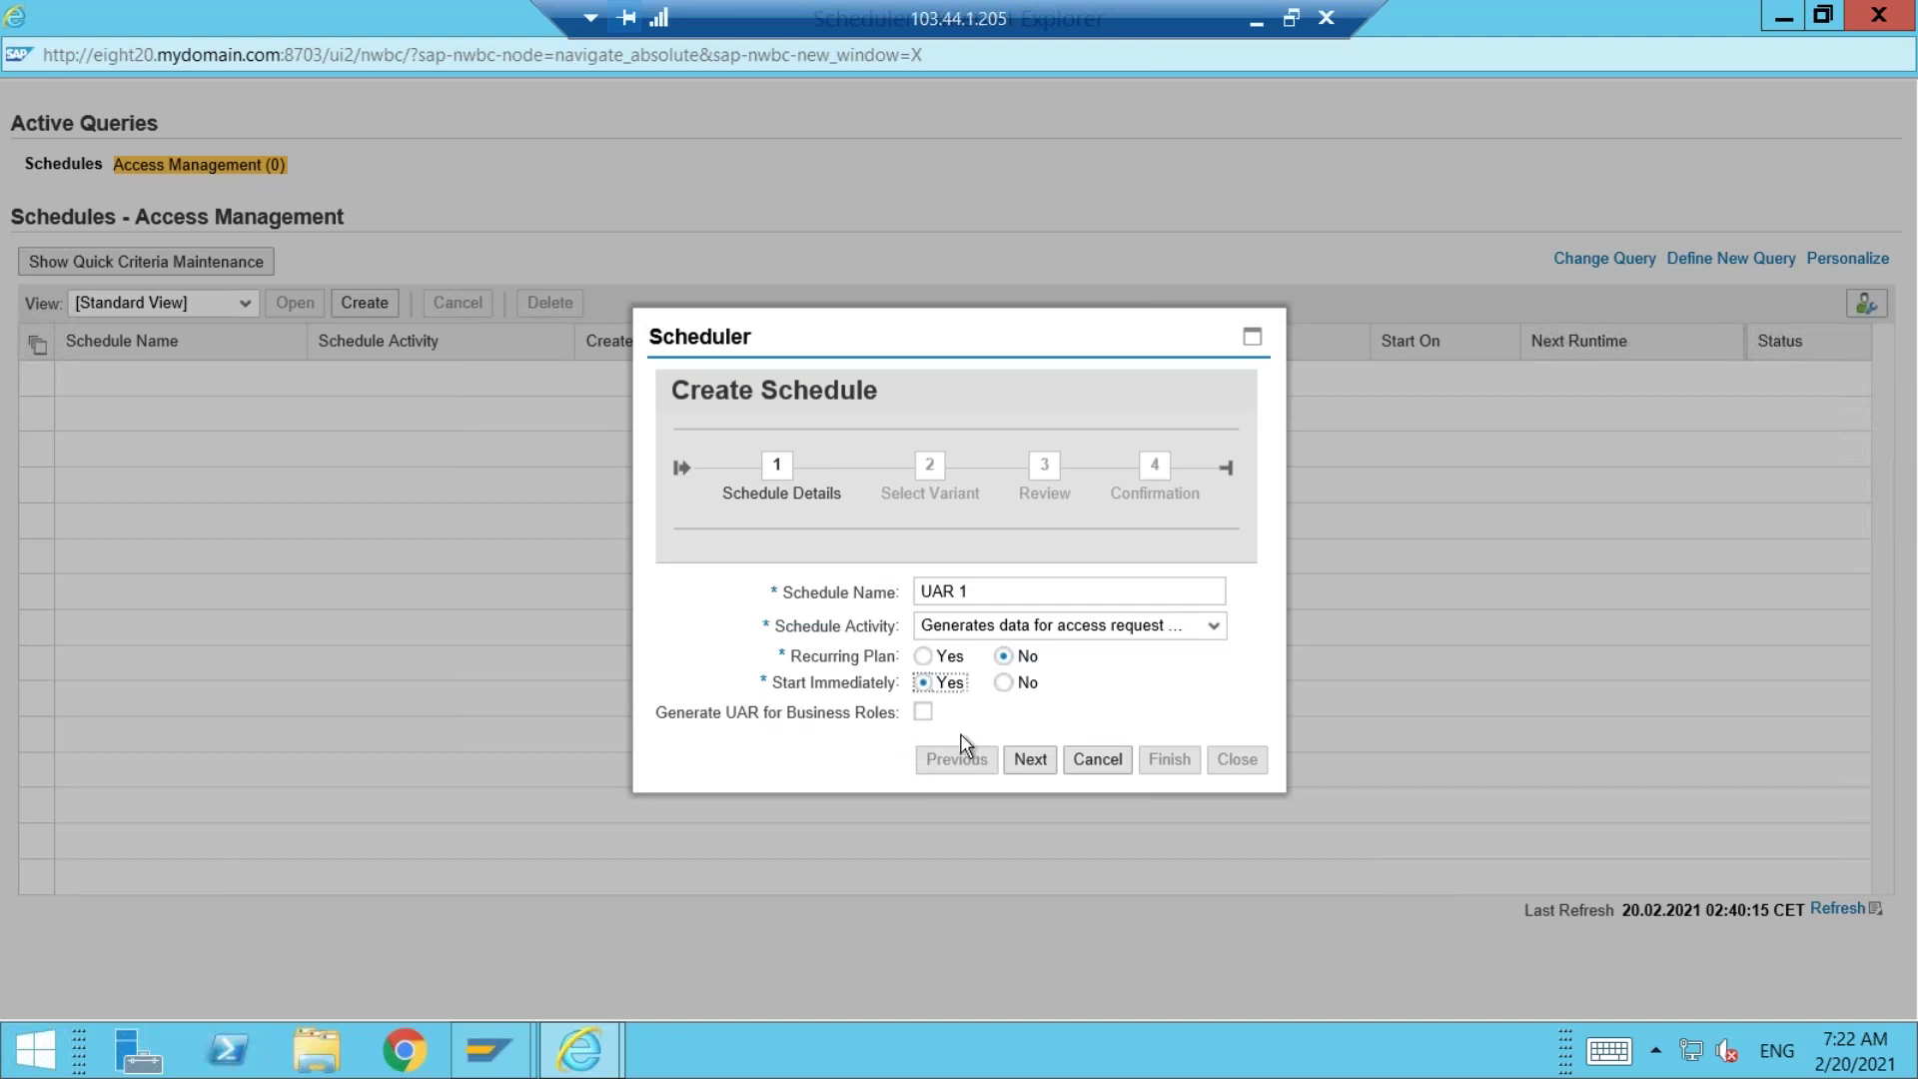
{"action": "left_click", "coordinate": [1029, 761]}
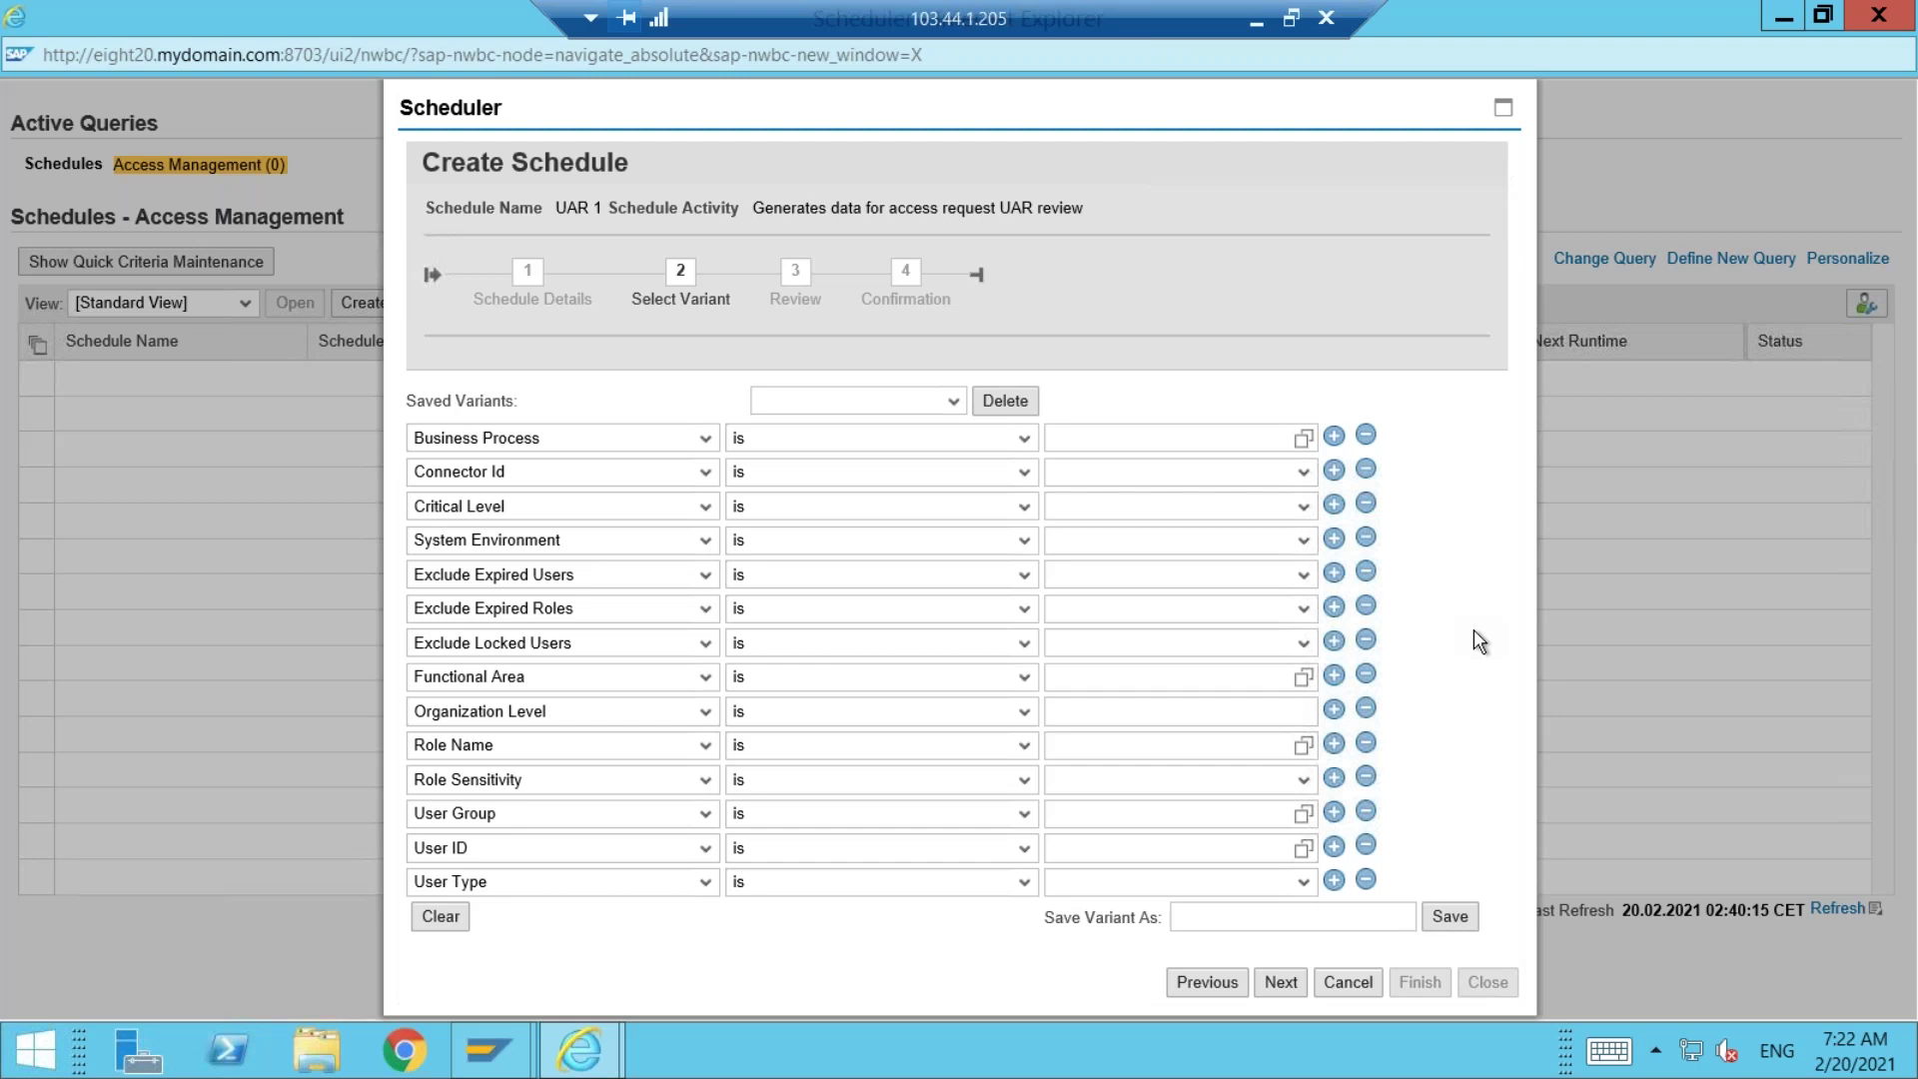
Choose connector BMWCLNT800, User Type Dialog, and exclude expired users, expired roles and locked users
{"action": "left_click", "coordinate": [1303, 475]}
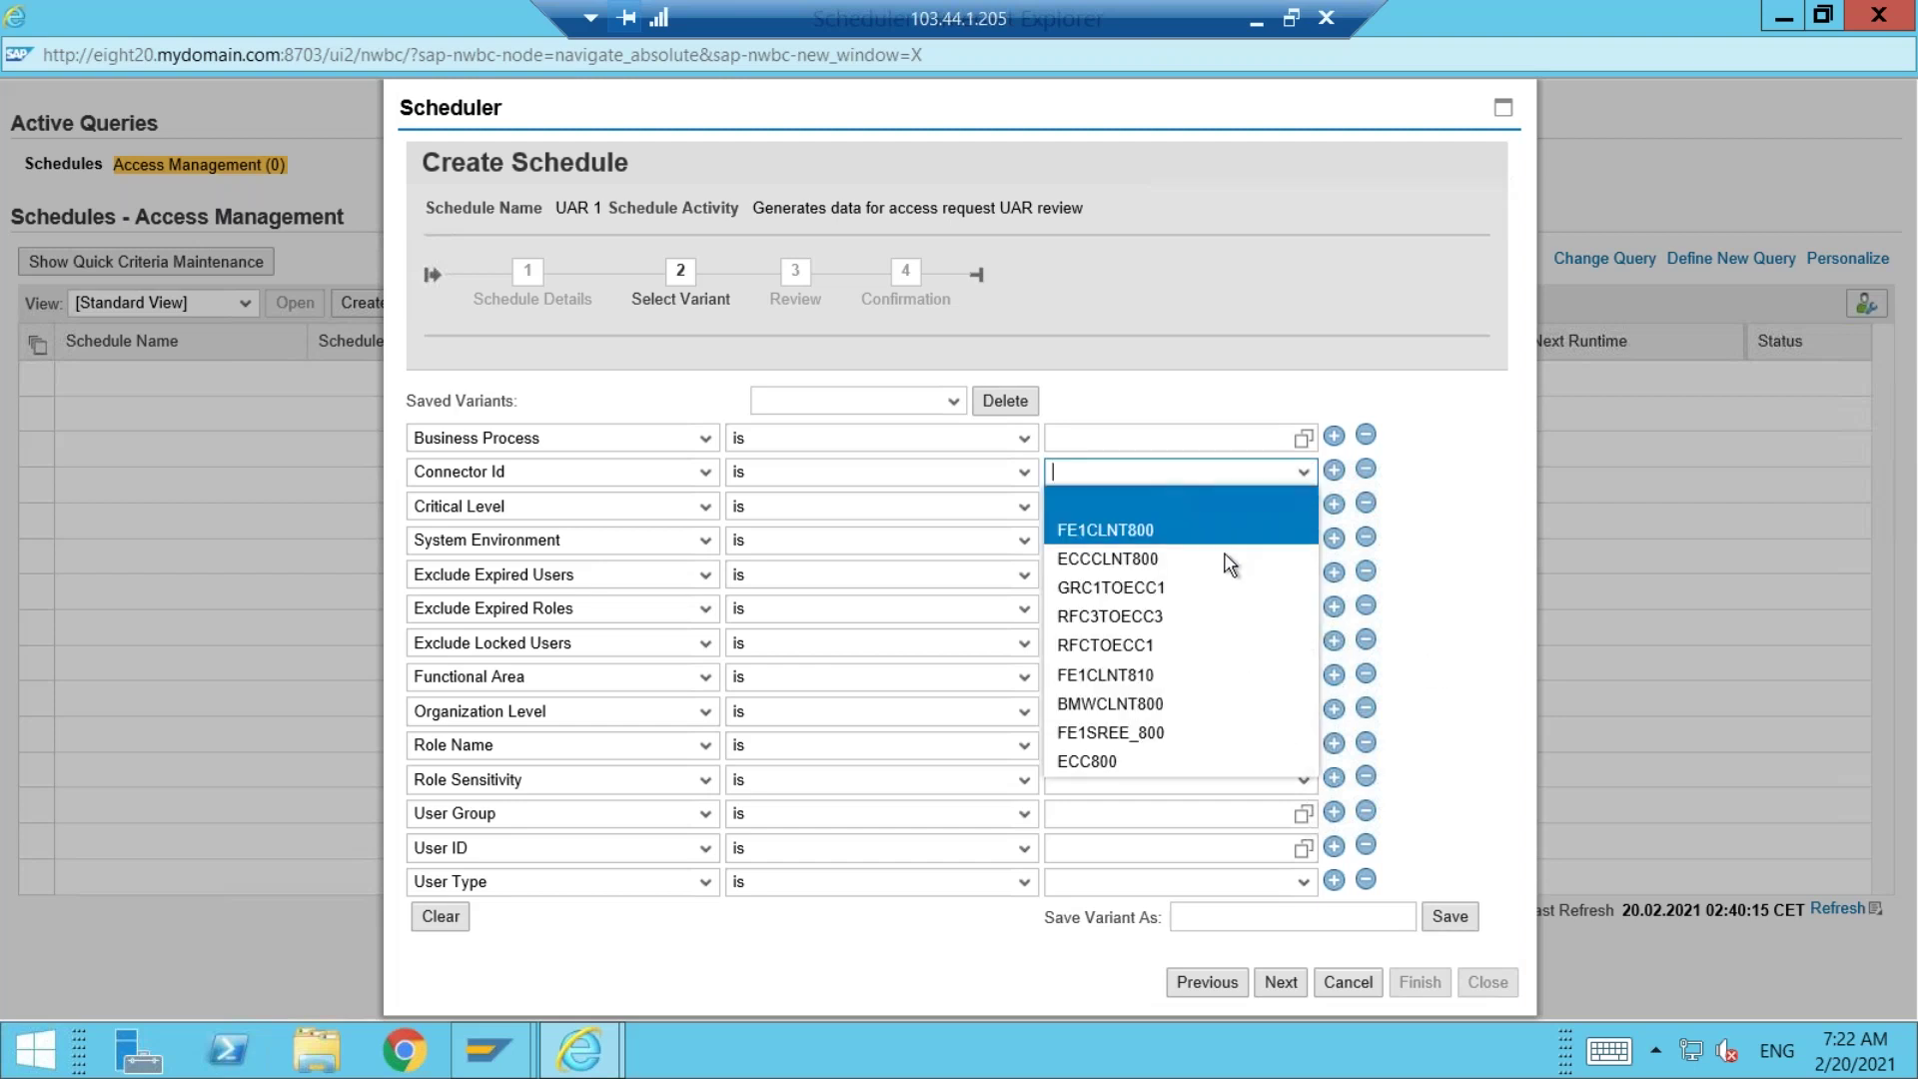
{"action": "left_click", "coordinate": [1138, 703]}
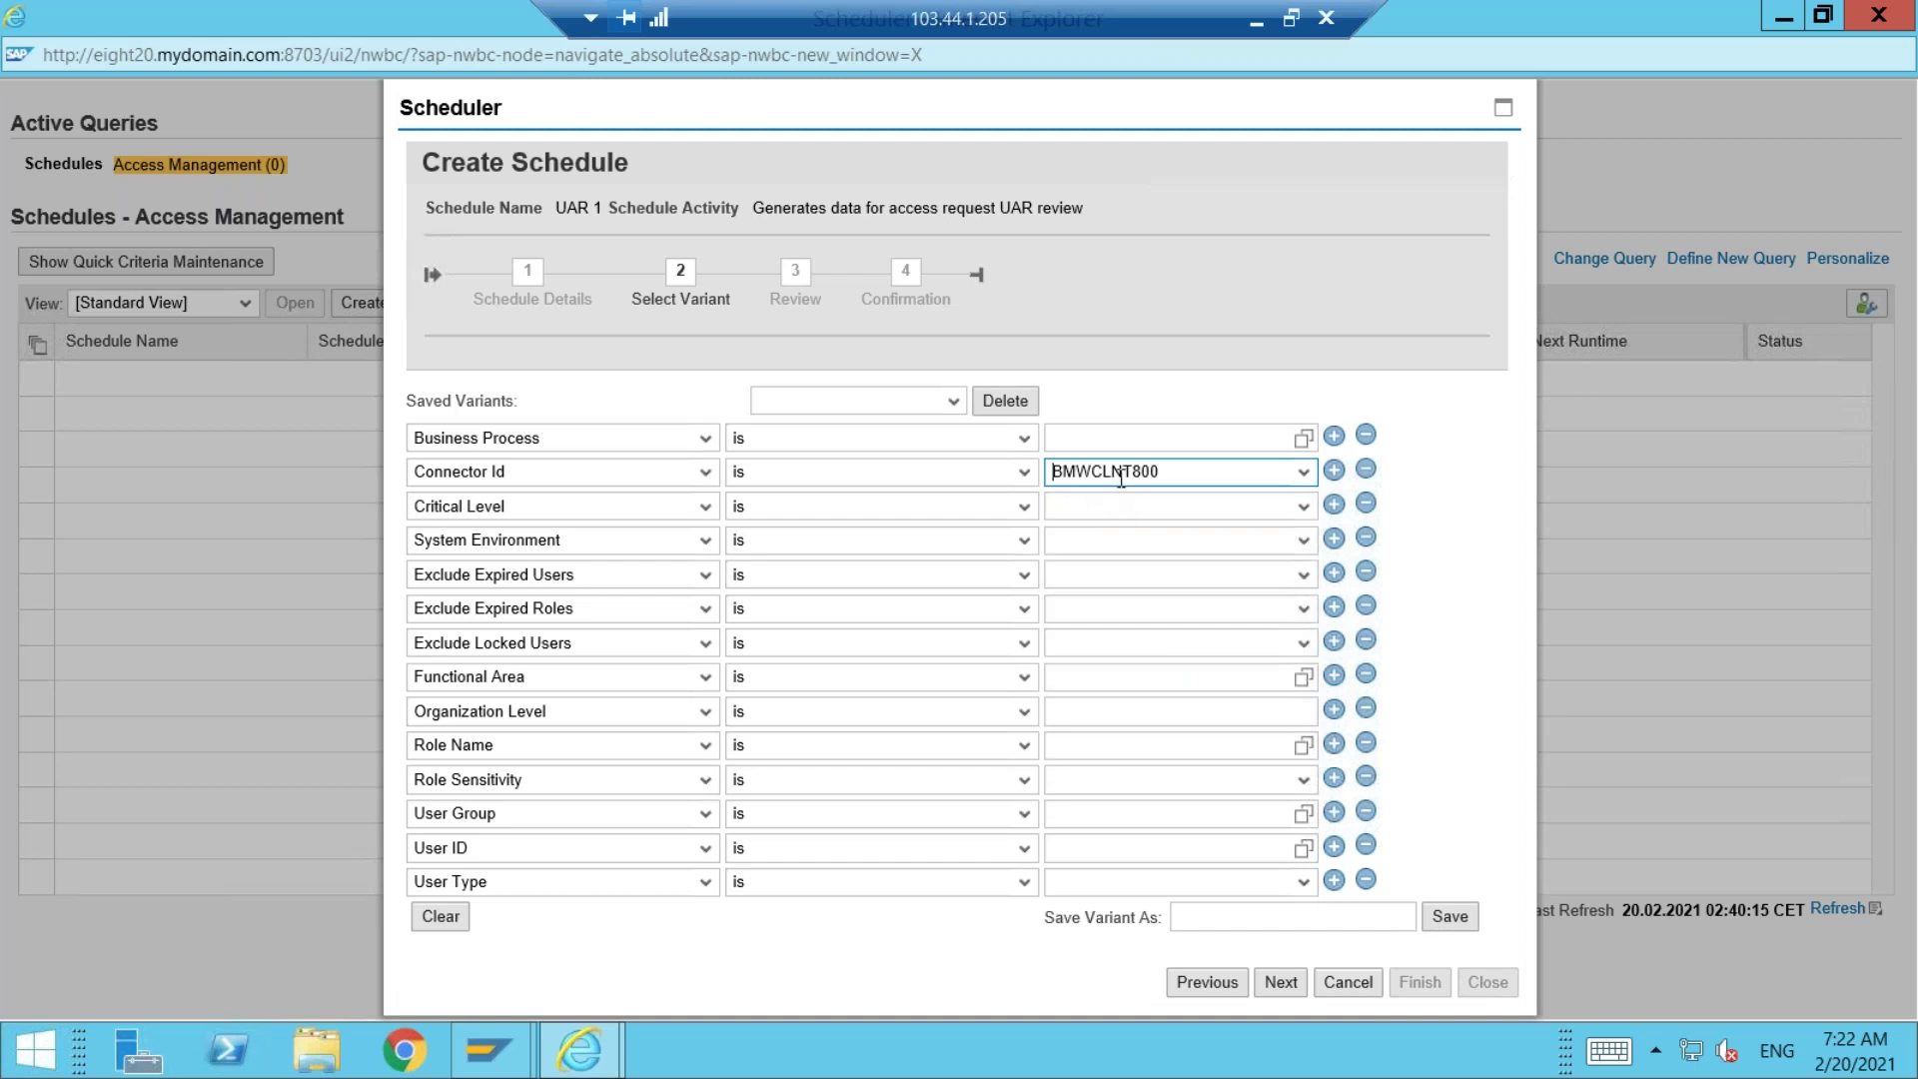
{"action": "left_click", "coordinate": [1074, 746]}
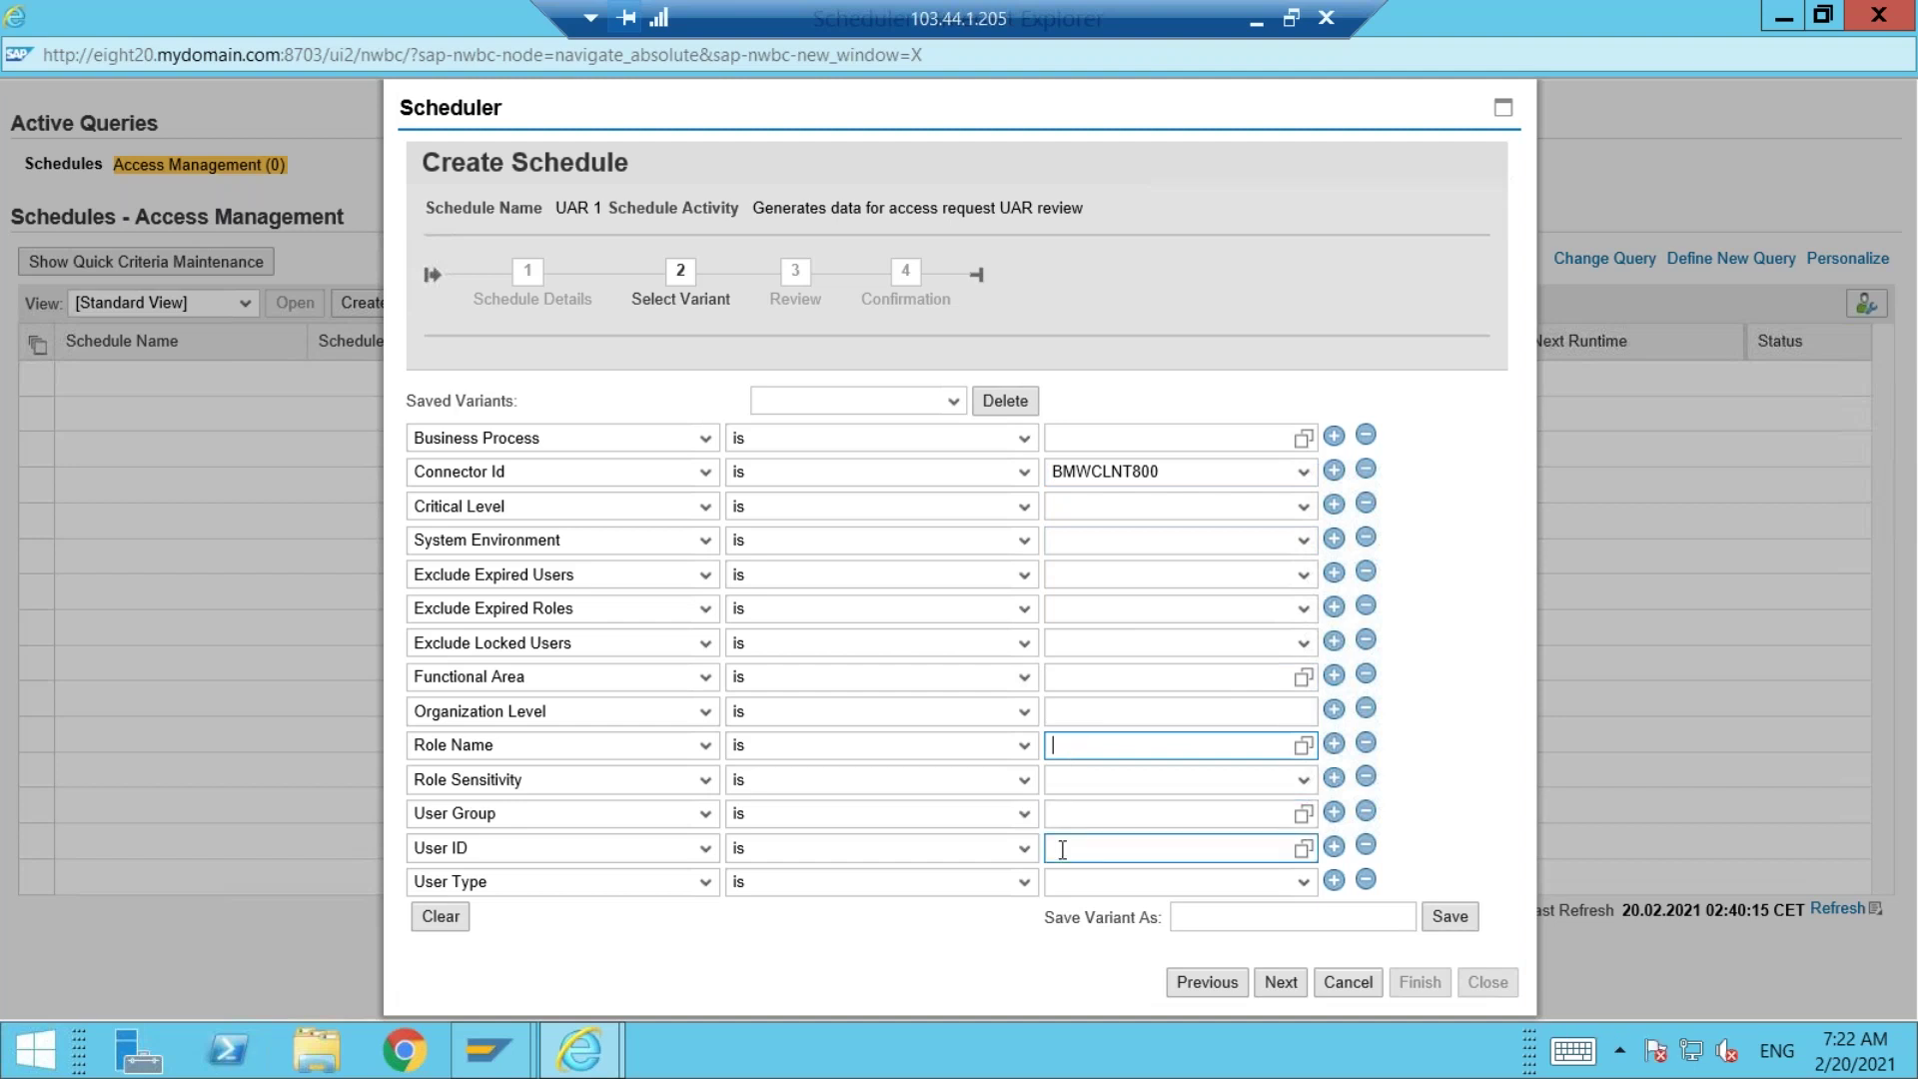
{"action": "left_click", "coordinate": [1302, 884]}
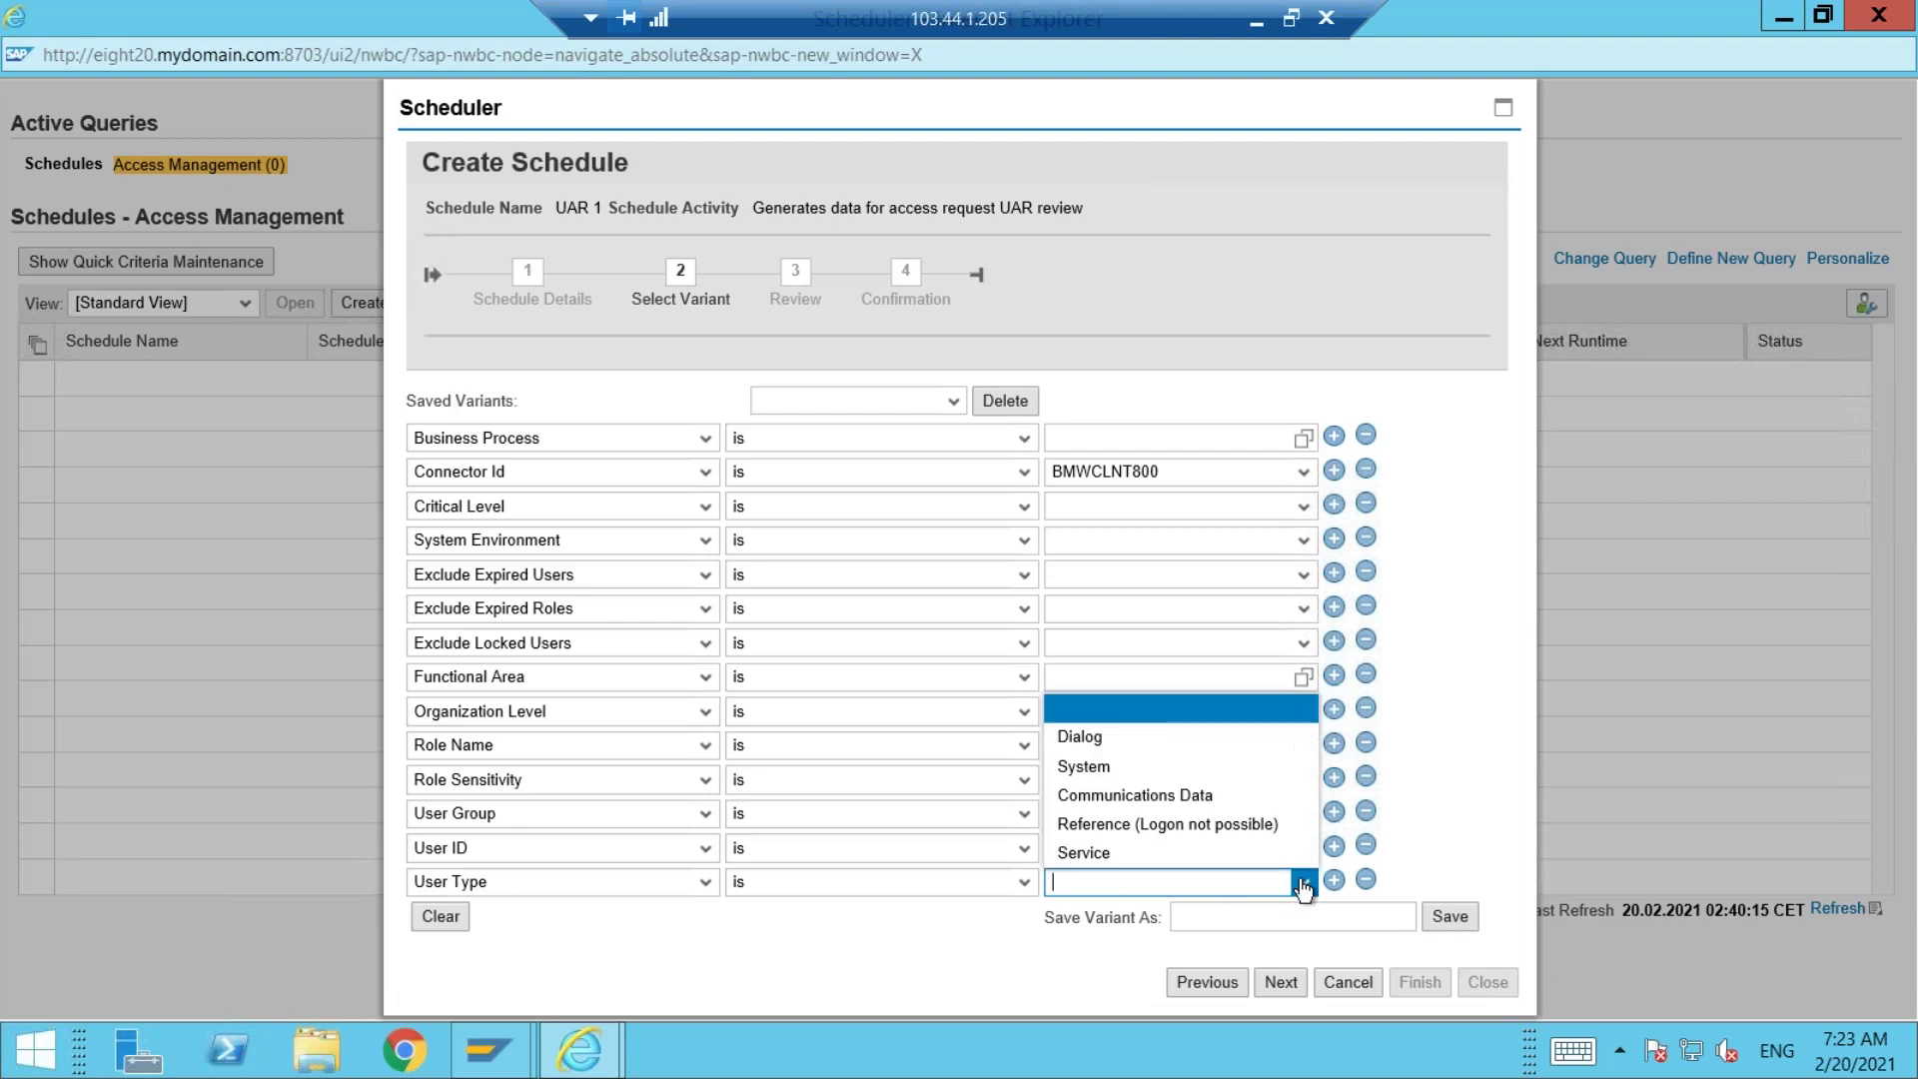
{"action": "left_click", "coordinate": [1101, 733]}
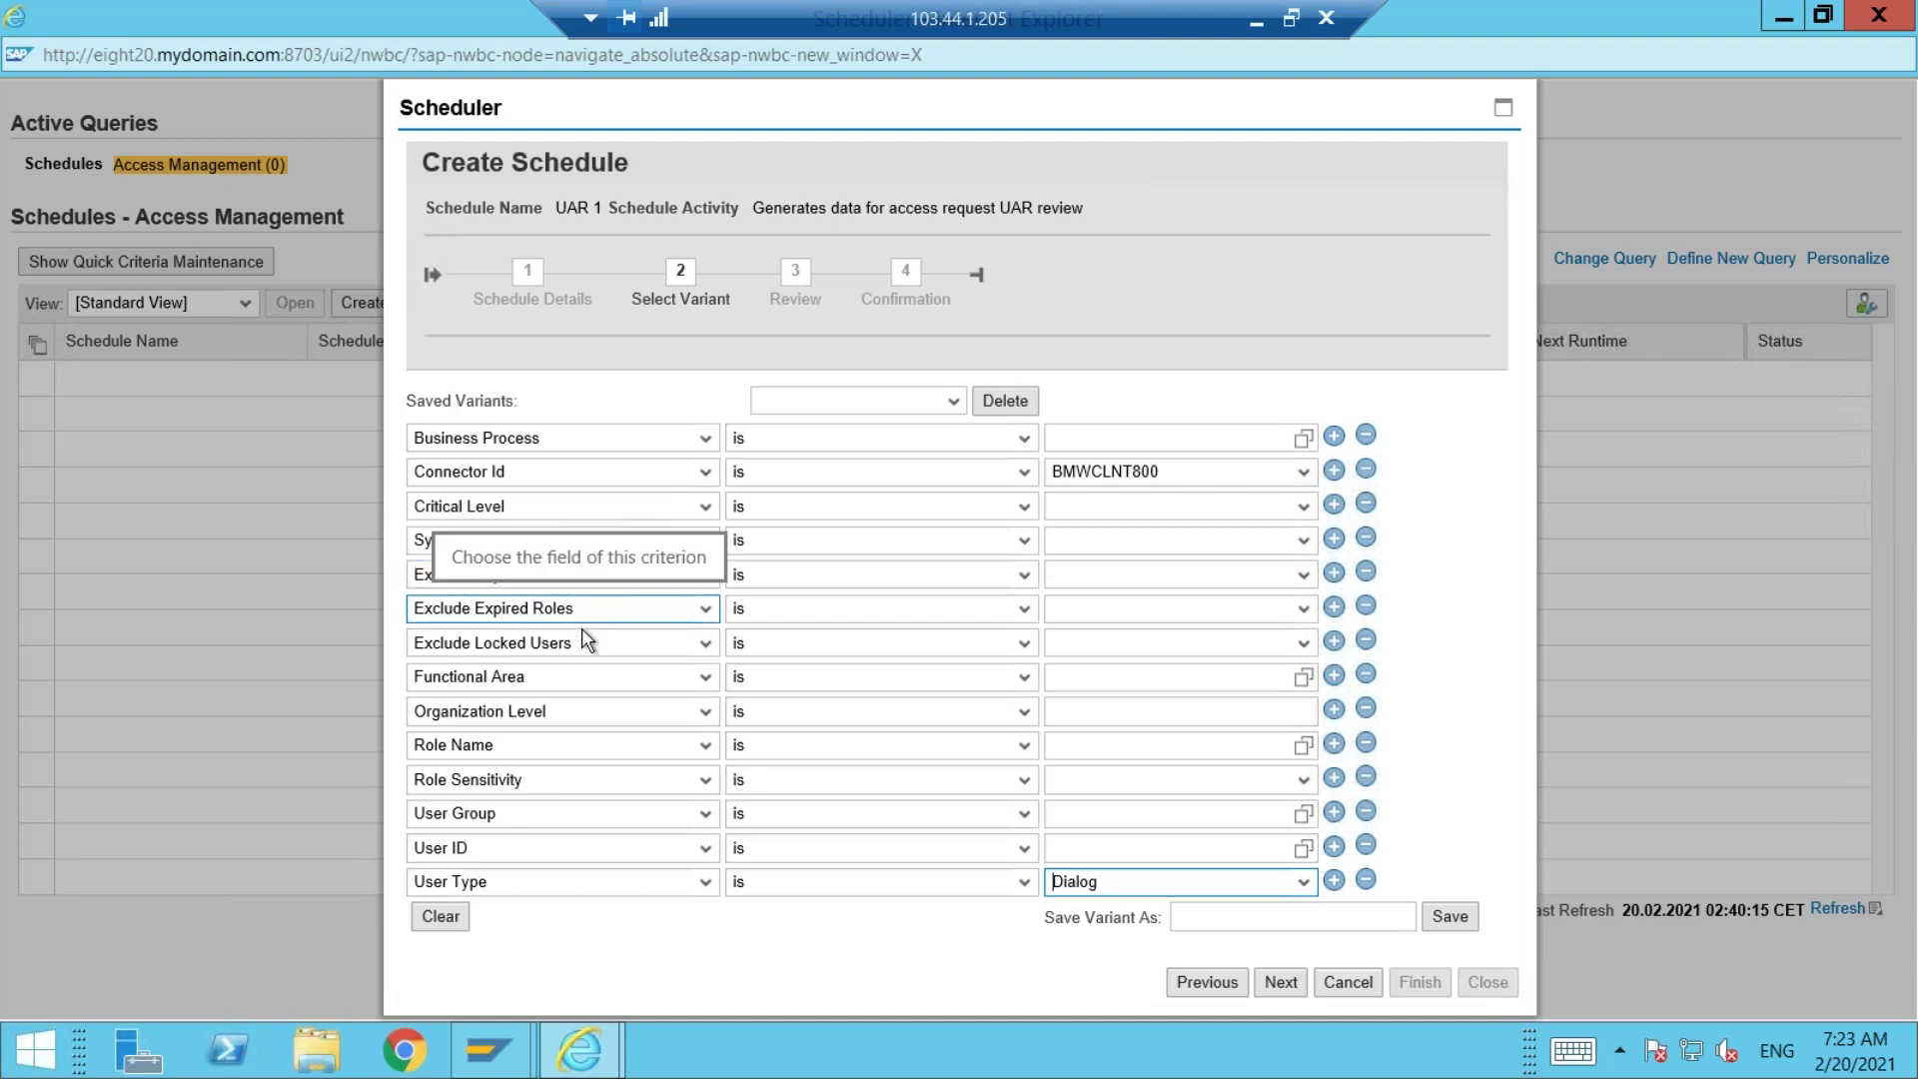
{"action": "left_click", "coordinate": [1302, 576]}
{"action": "left_click", "coordinate": [1143, 635]}
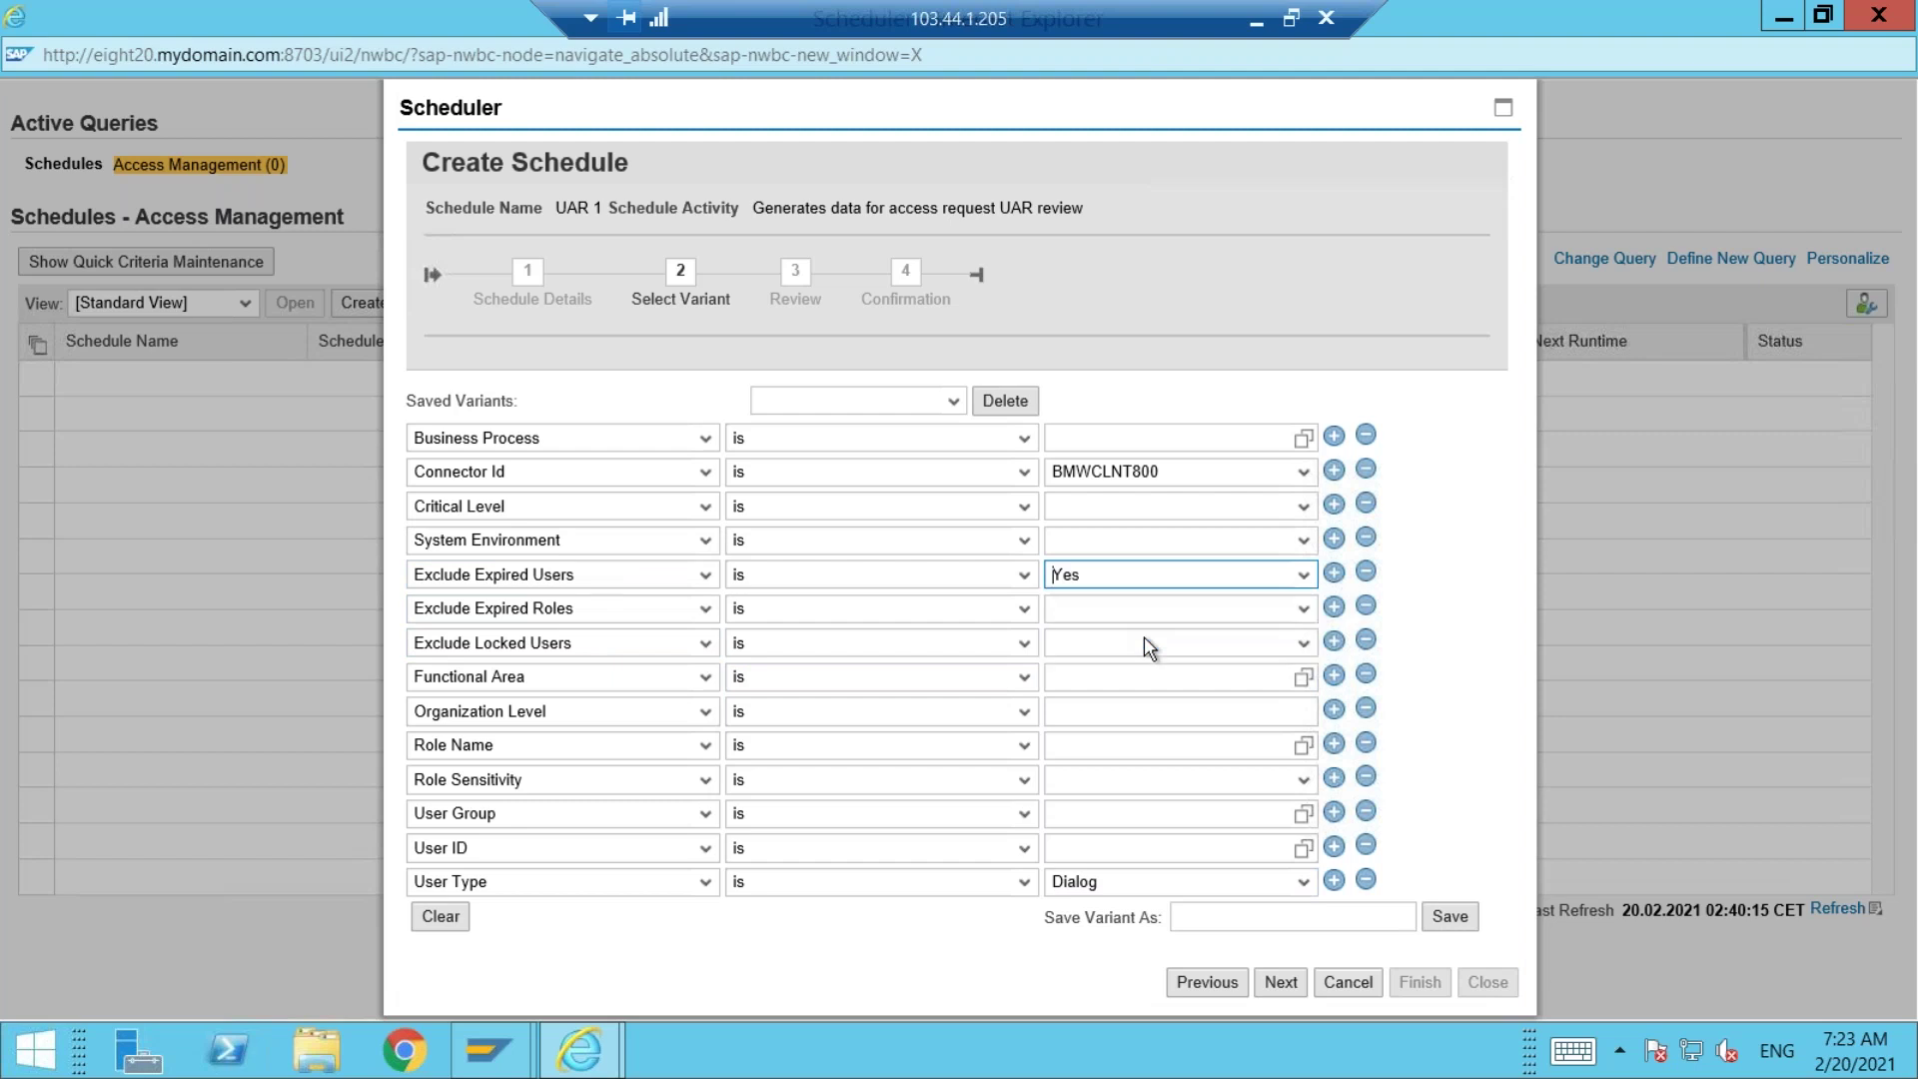
{"action": "left_click", "coordinate": [1304, 609]}
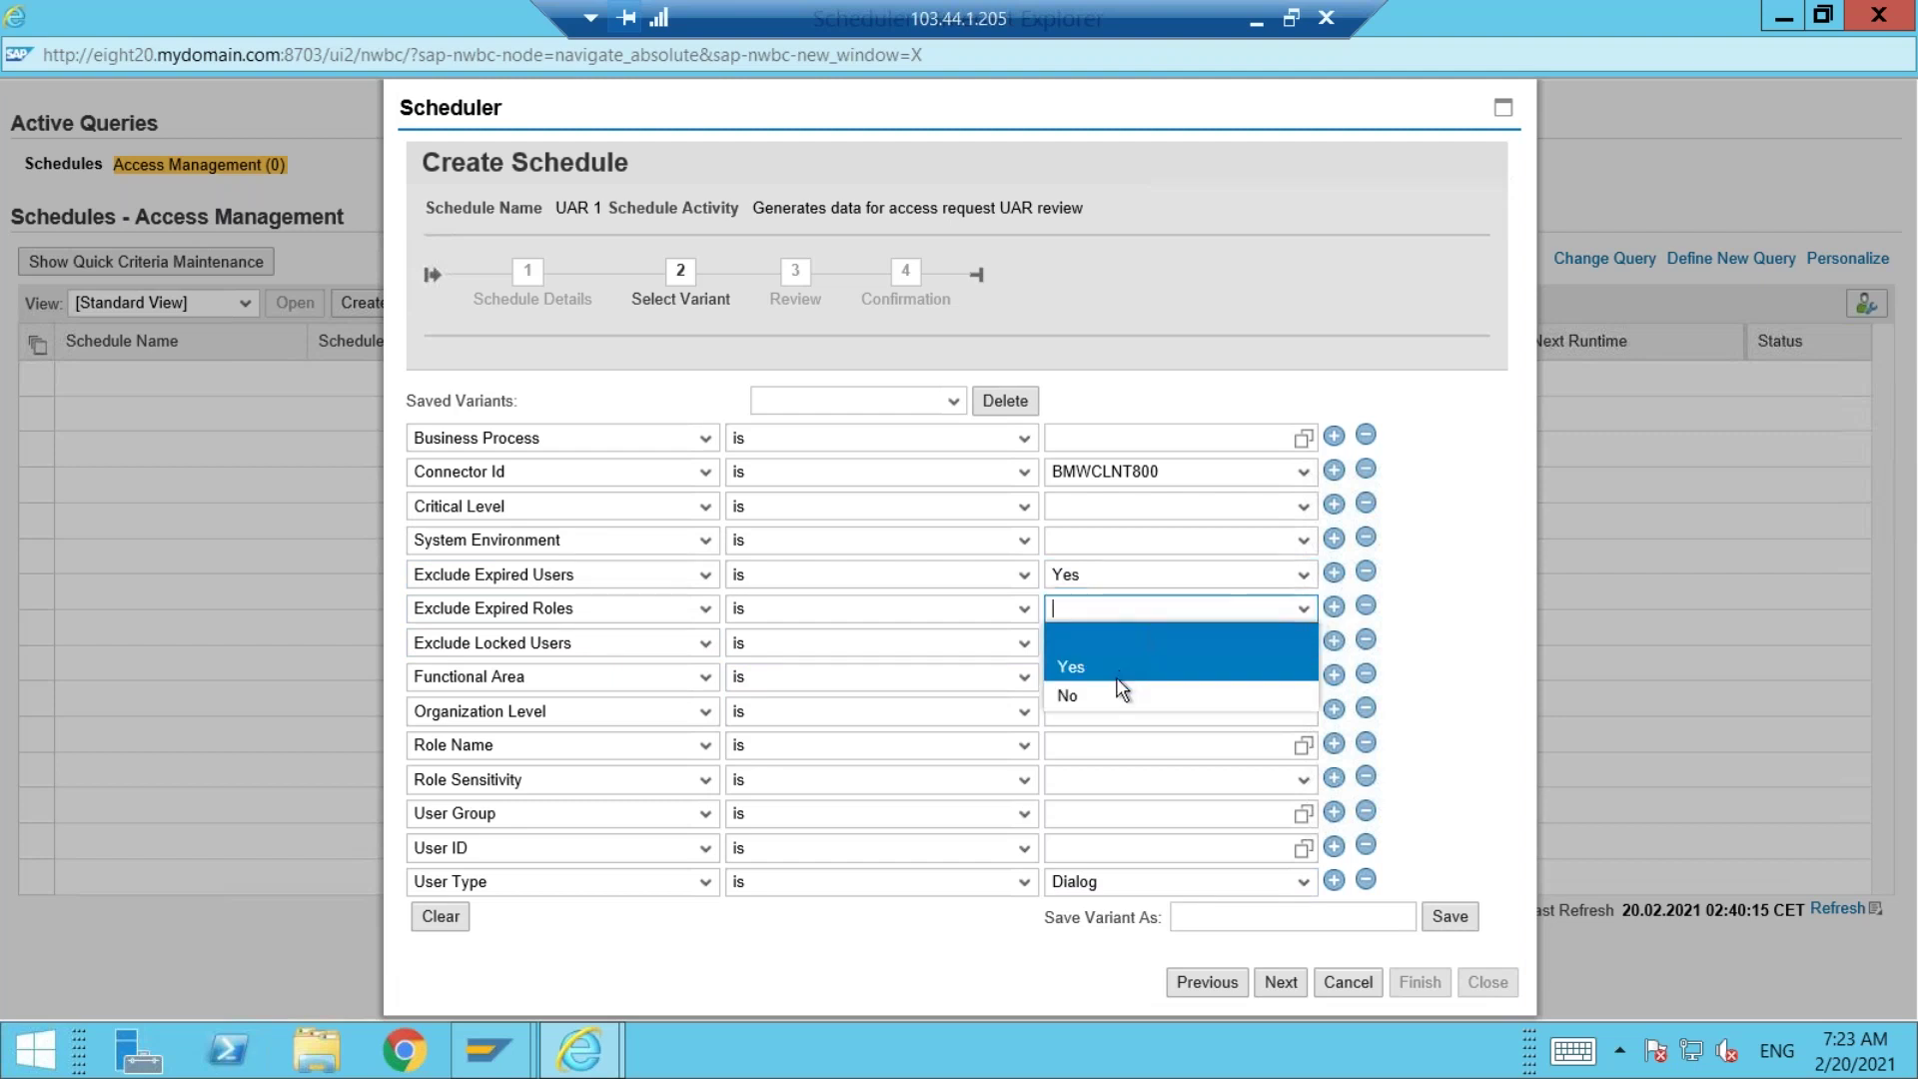
{"action": "left_click", "coordinate": [1125, 666]}
{"action": "left_click", "coordinate": [1303, 643]}
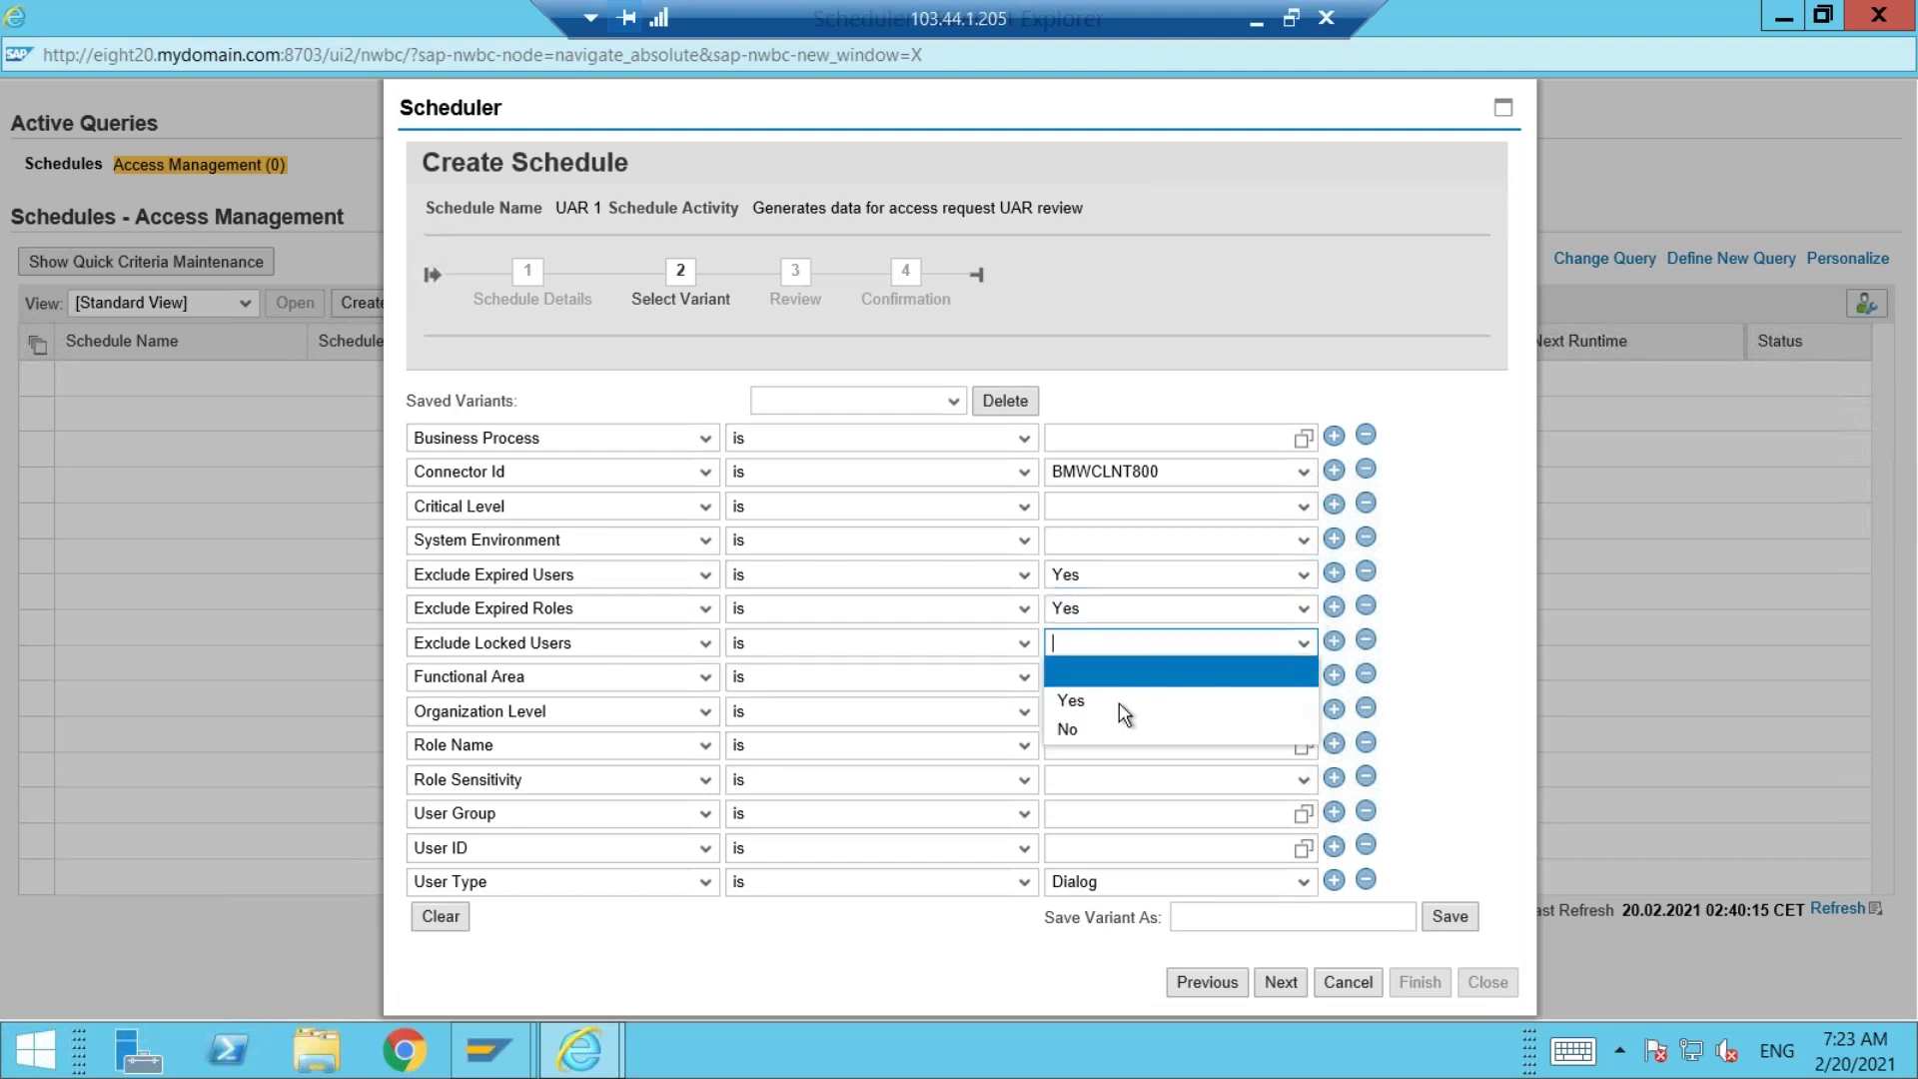
{"action": "left_click", "coordinate": [1126, 699]}
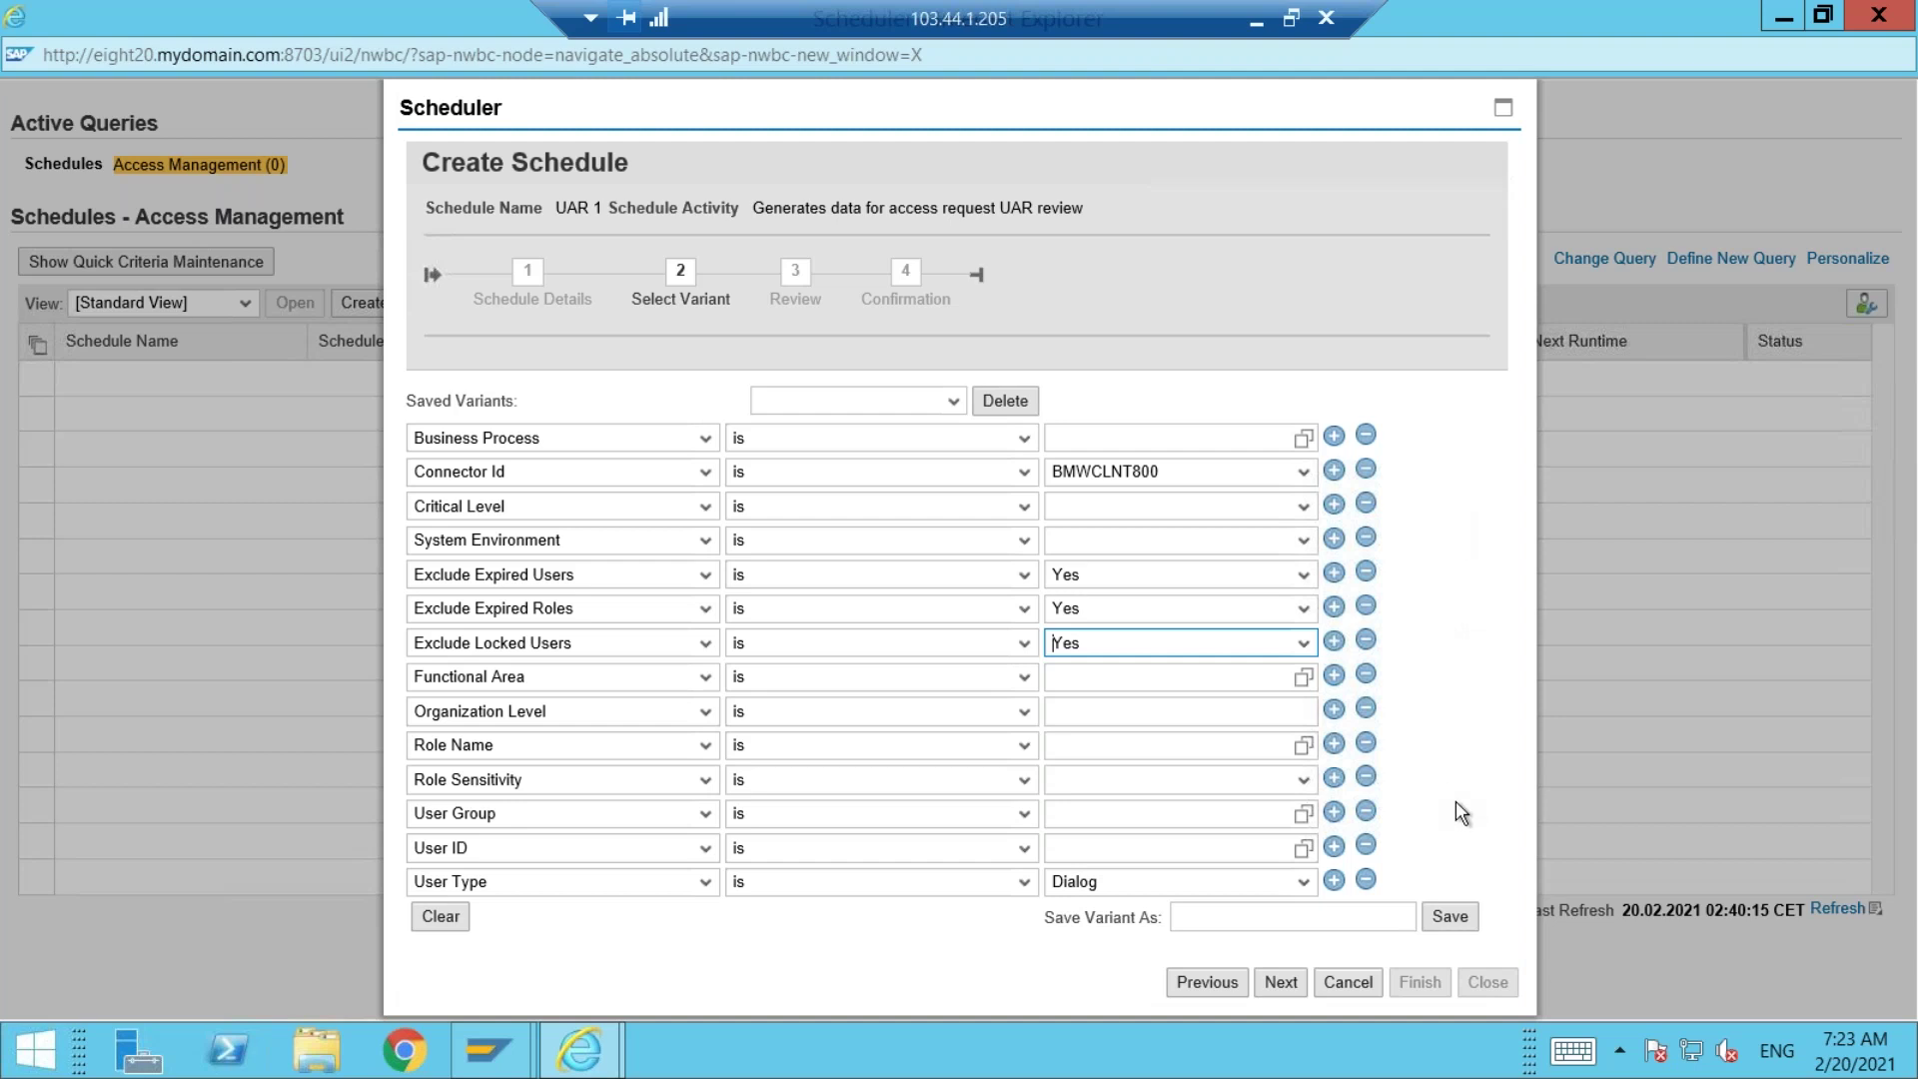
Save these criteria as variant 'BMW', replacing the existing variant
{"action": "left_click", "coordinate": [1219, 915]}
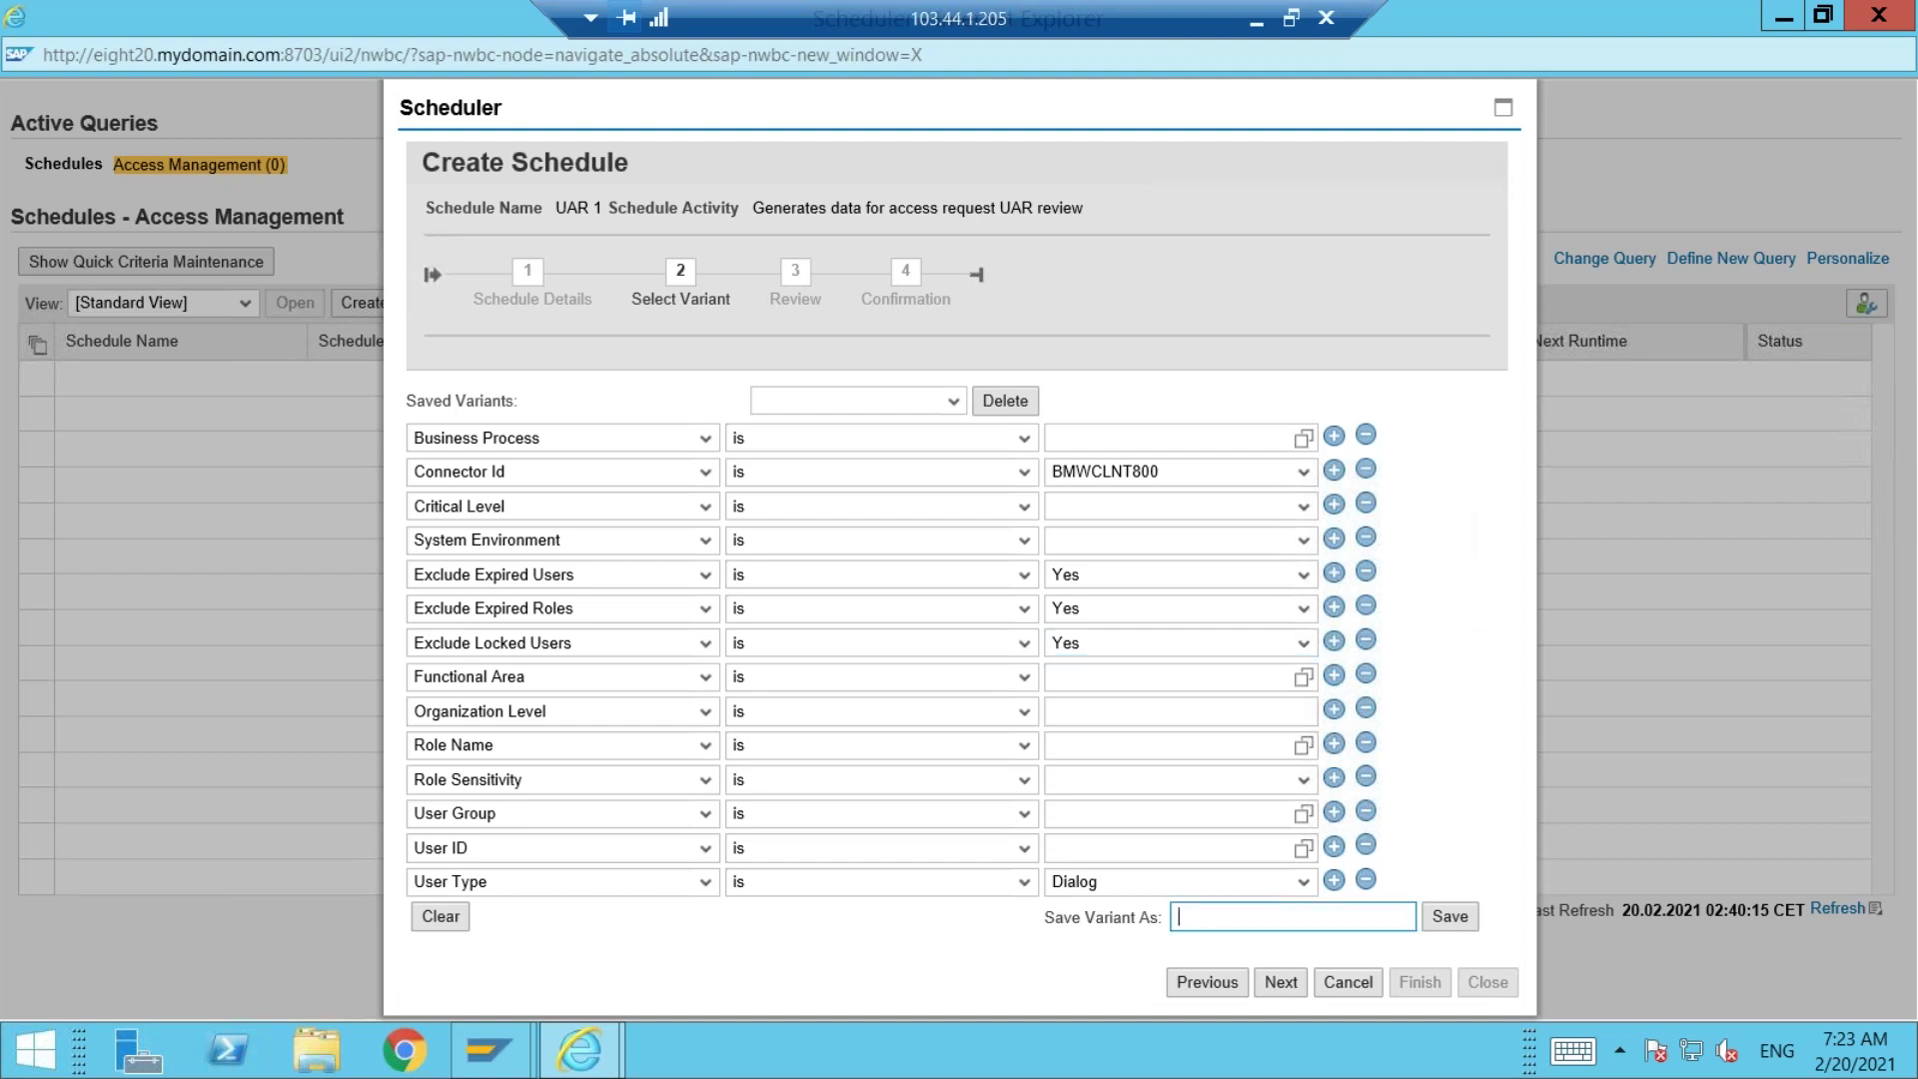
{"action": "type", "text": "BMW"}
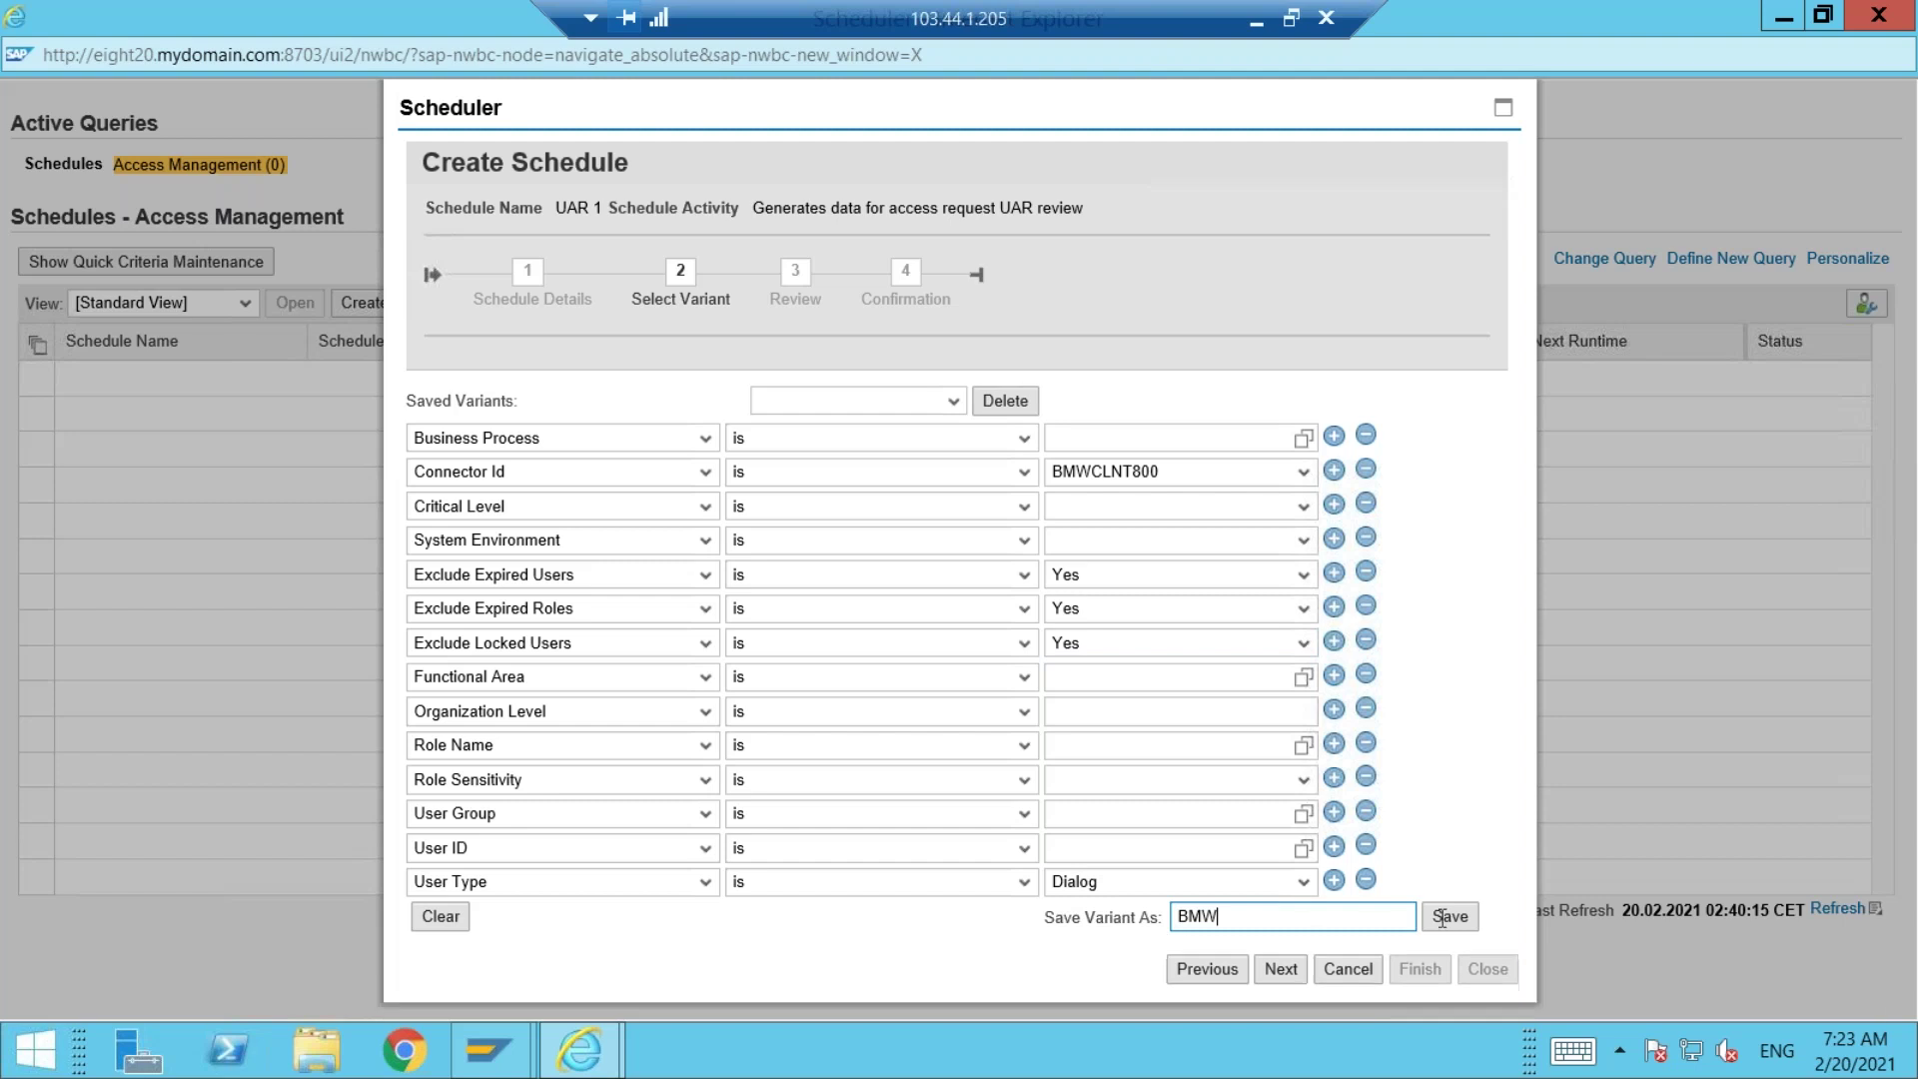
{"action": "left_click", "coordinate": [1449, 916]}
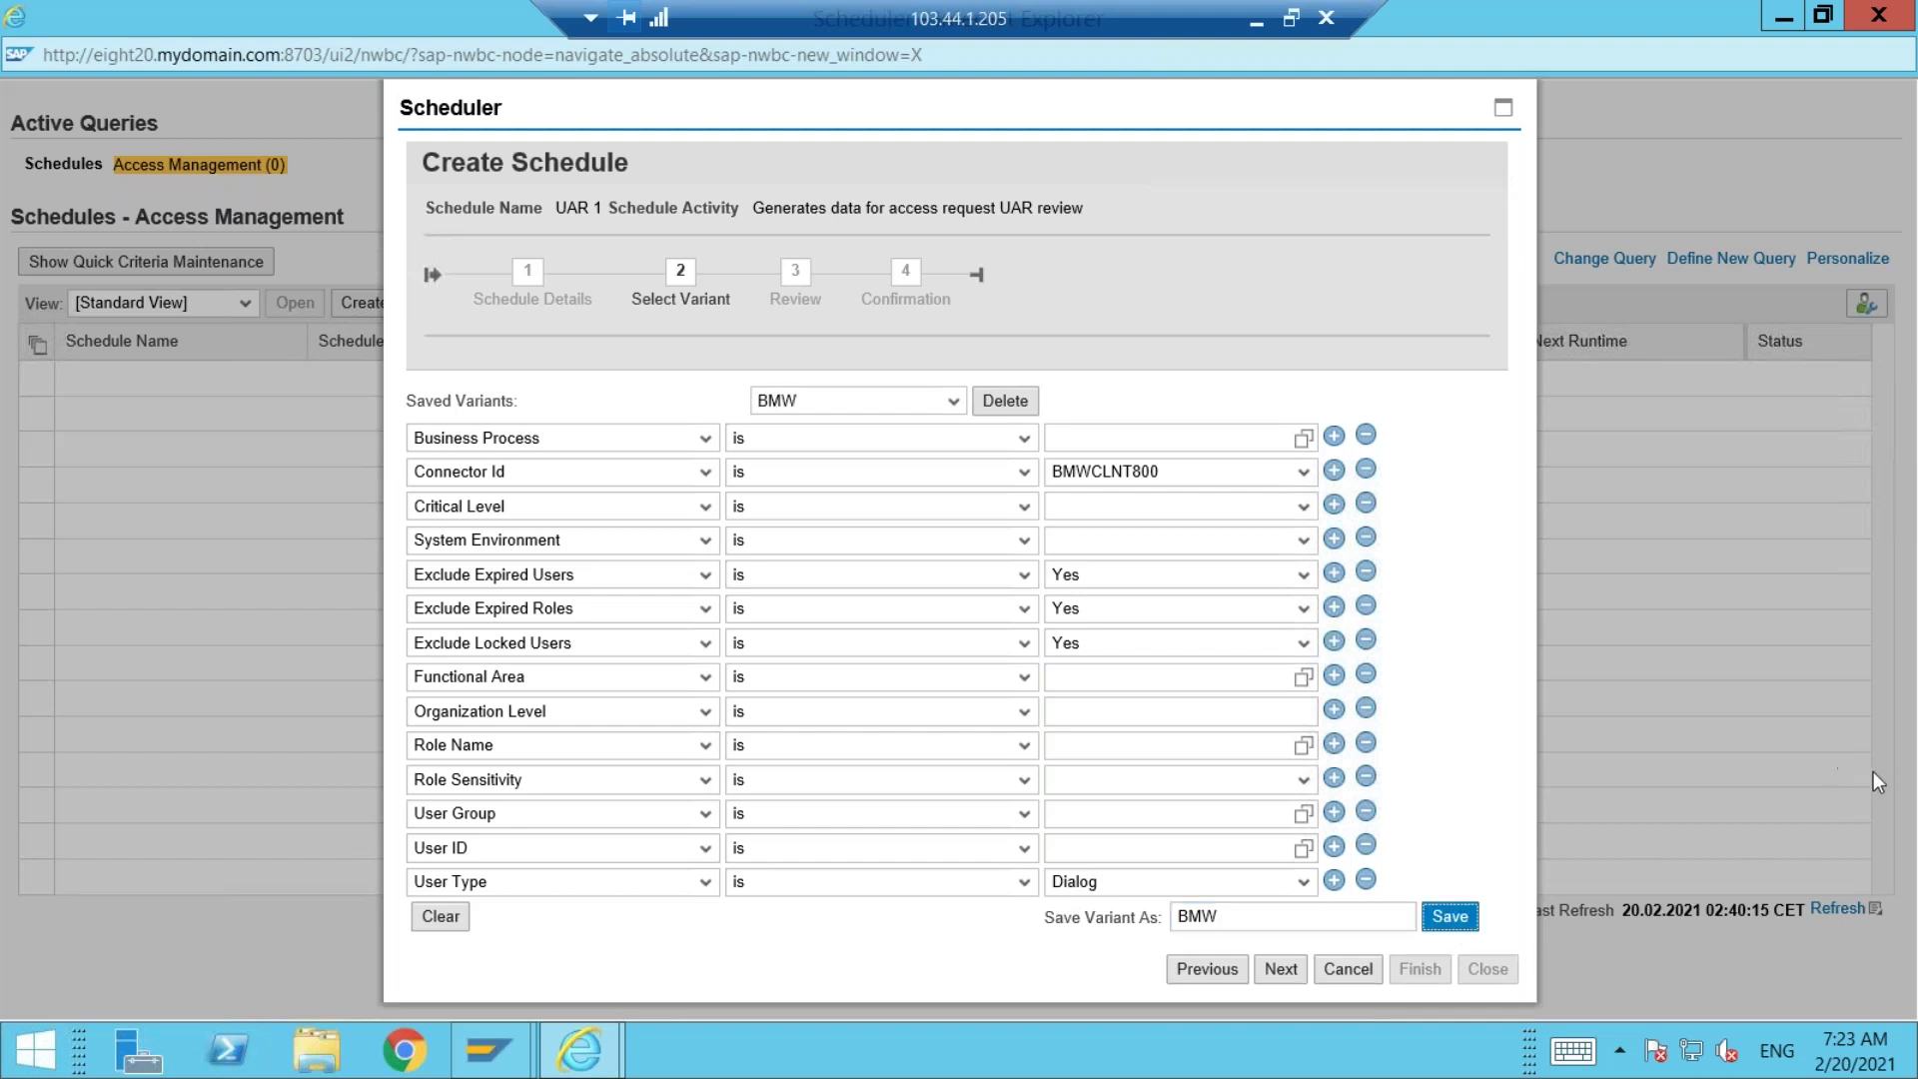
{"action": "left_click", "coordinate": [1448, 916]}
{"action": "left_click", "coordinate": [973, 639]}
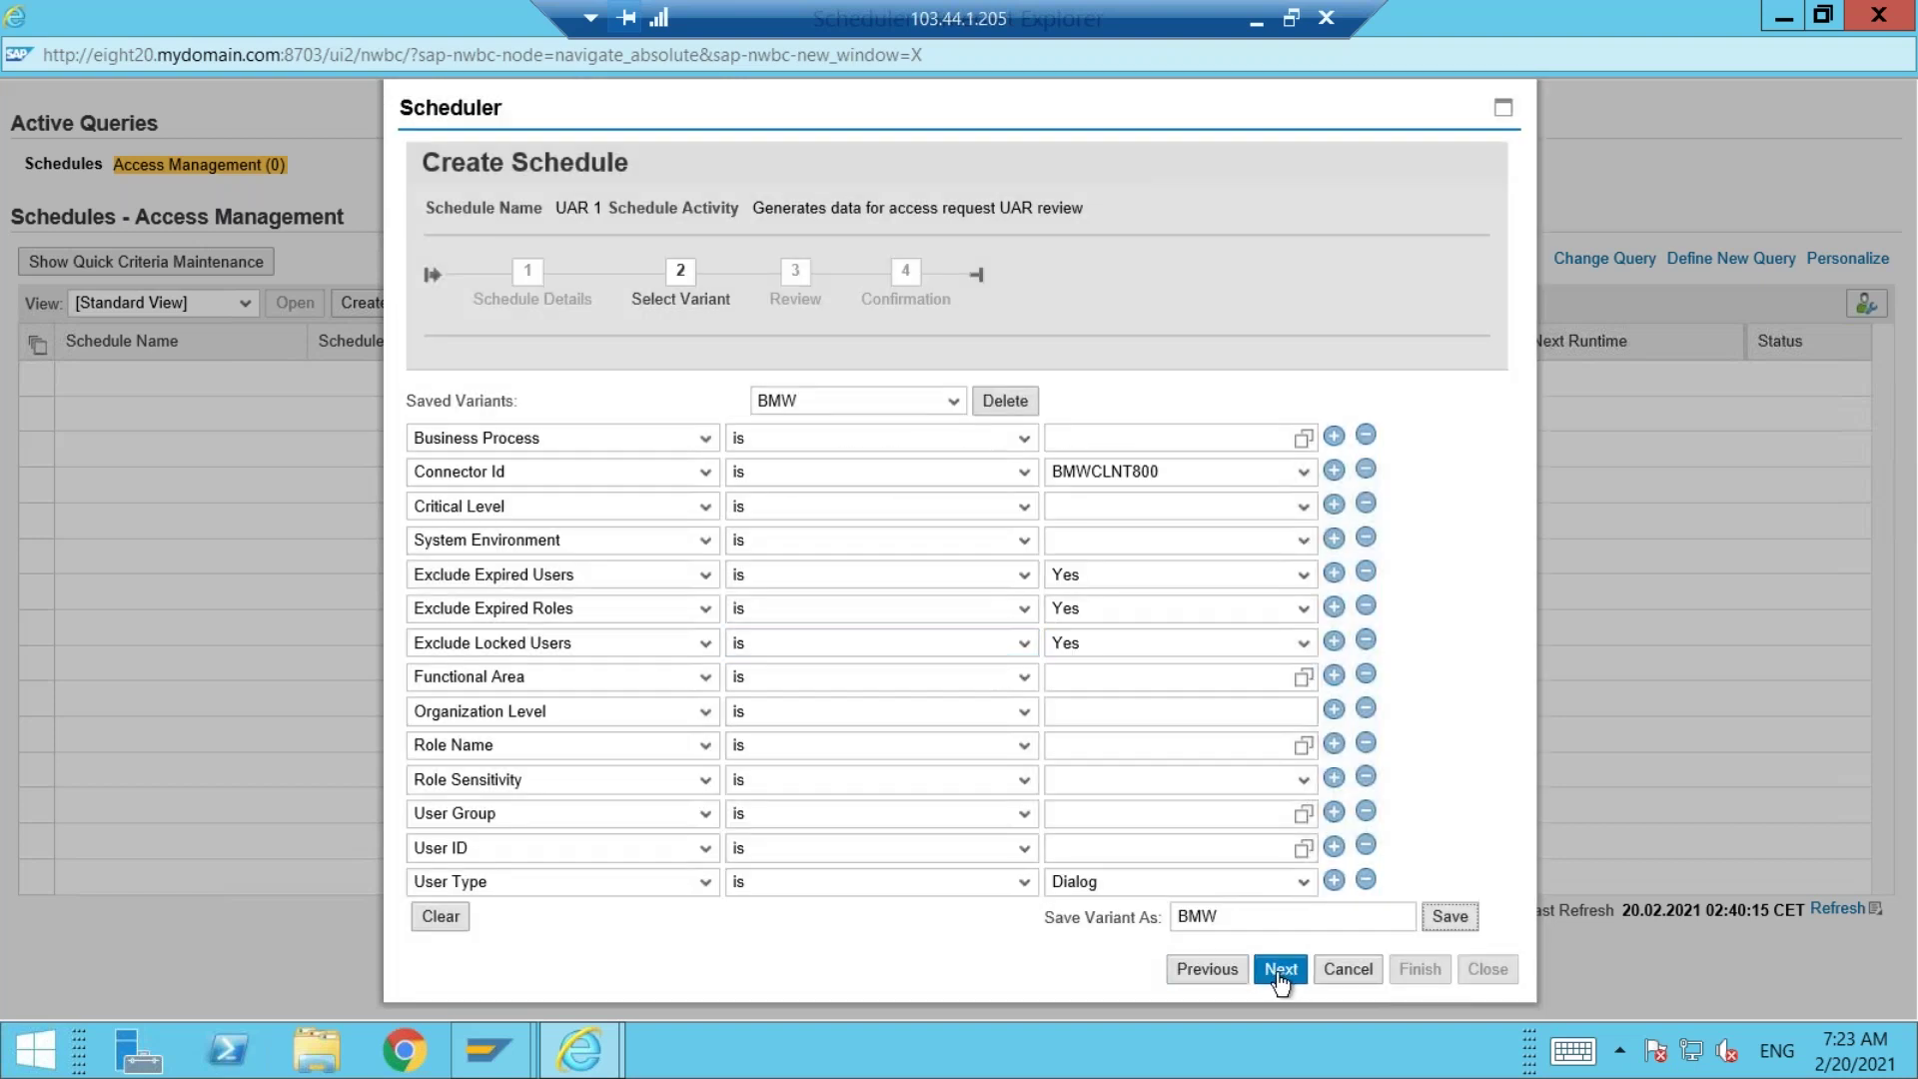
Review the UAR 1 schedule and finish creating it
{"action": "left_click", "coordinate": [1281, 969]}
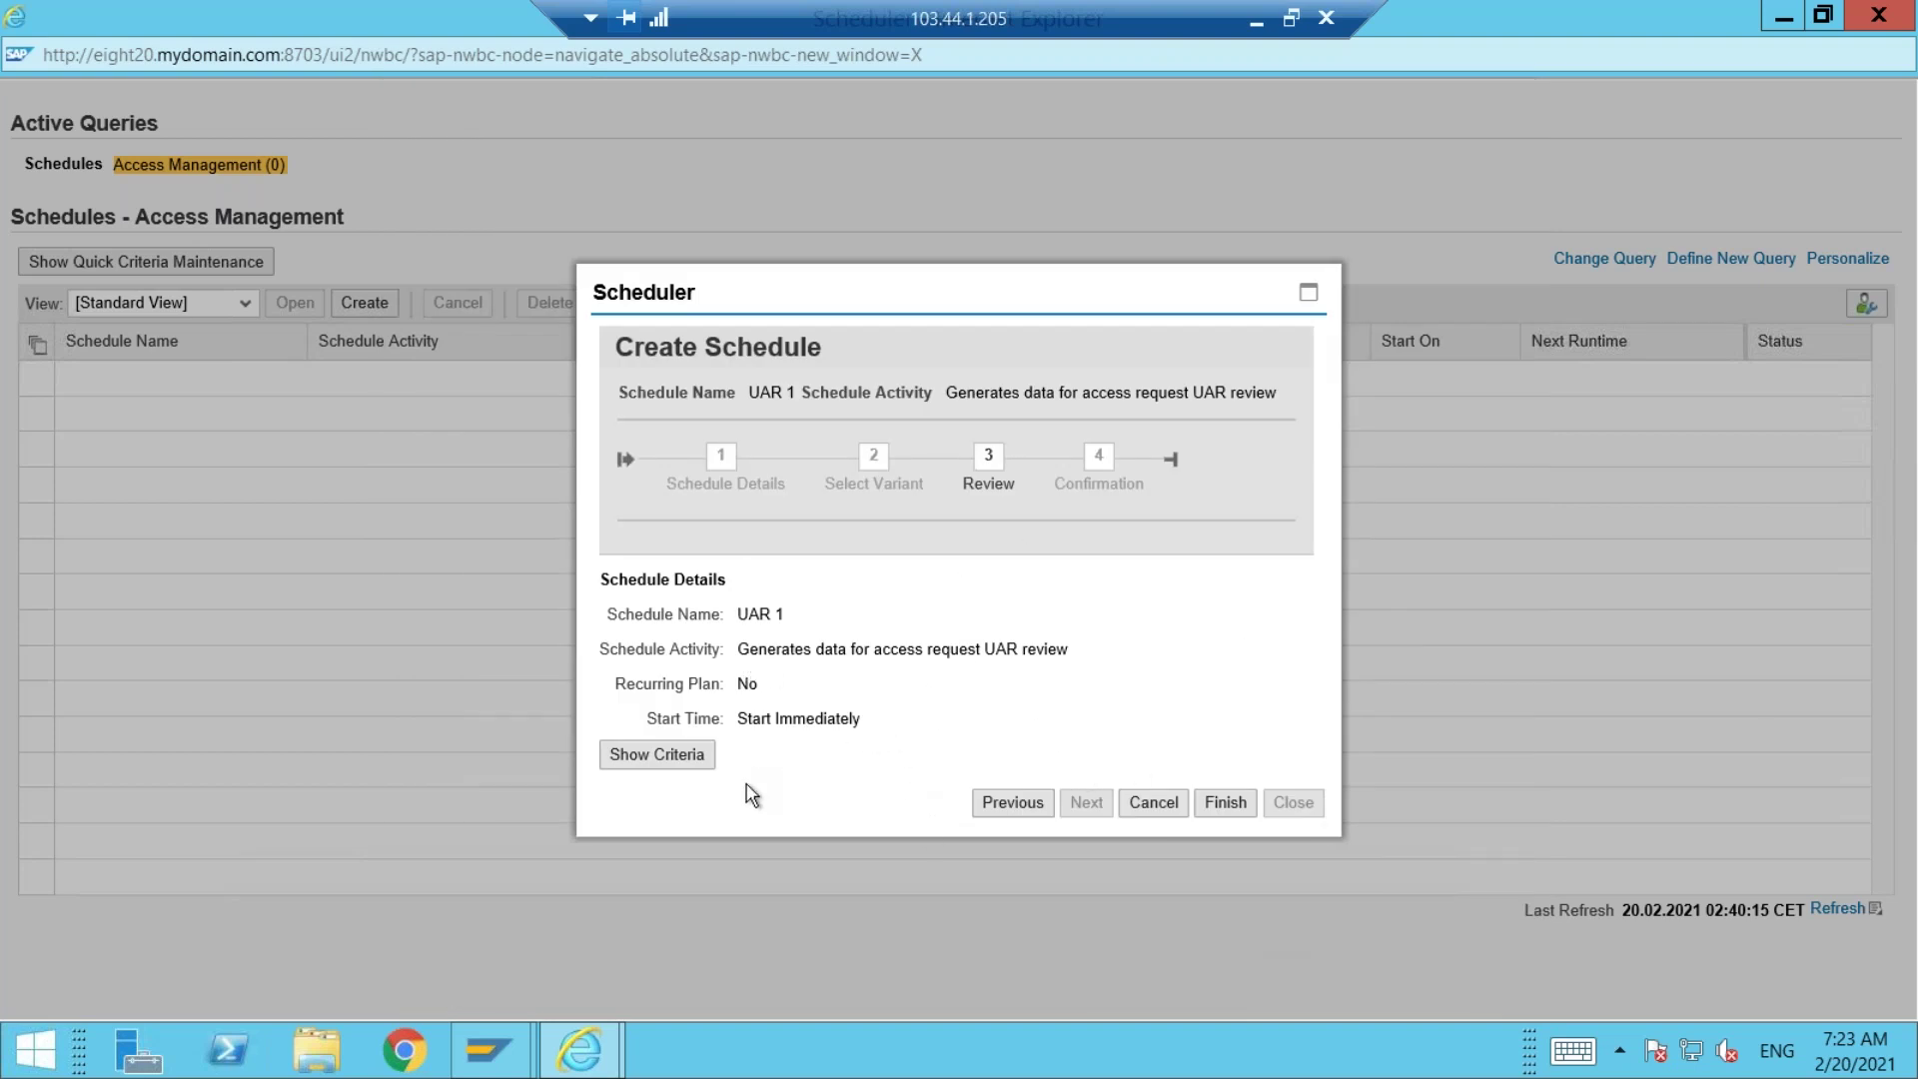
{"action": "left_click", "coordinate": [1231, 805]}
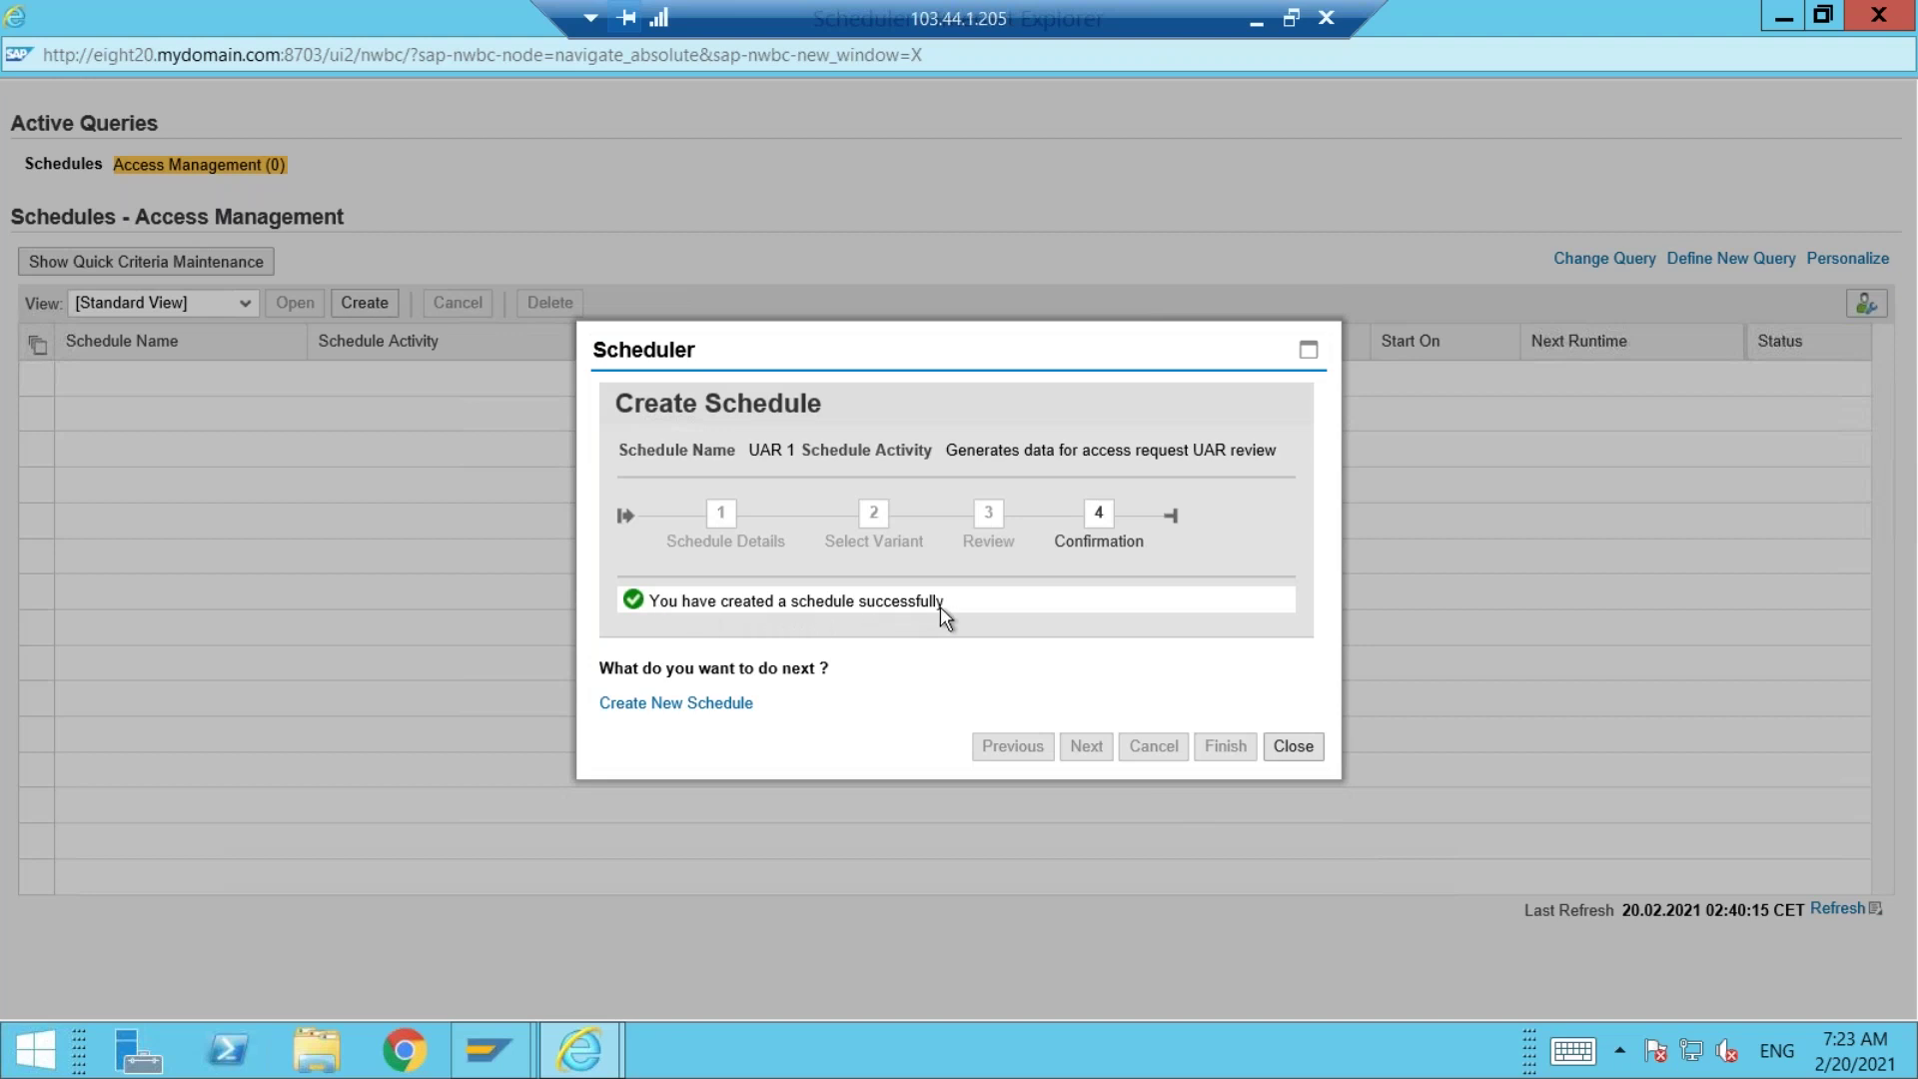
Close the wizard, refresh UAR 1 until it shows Completed, then close the schedules window
{"action": "left_click", "coordinate": [1297, 748]}
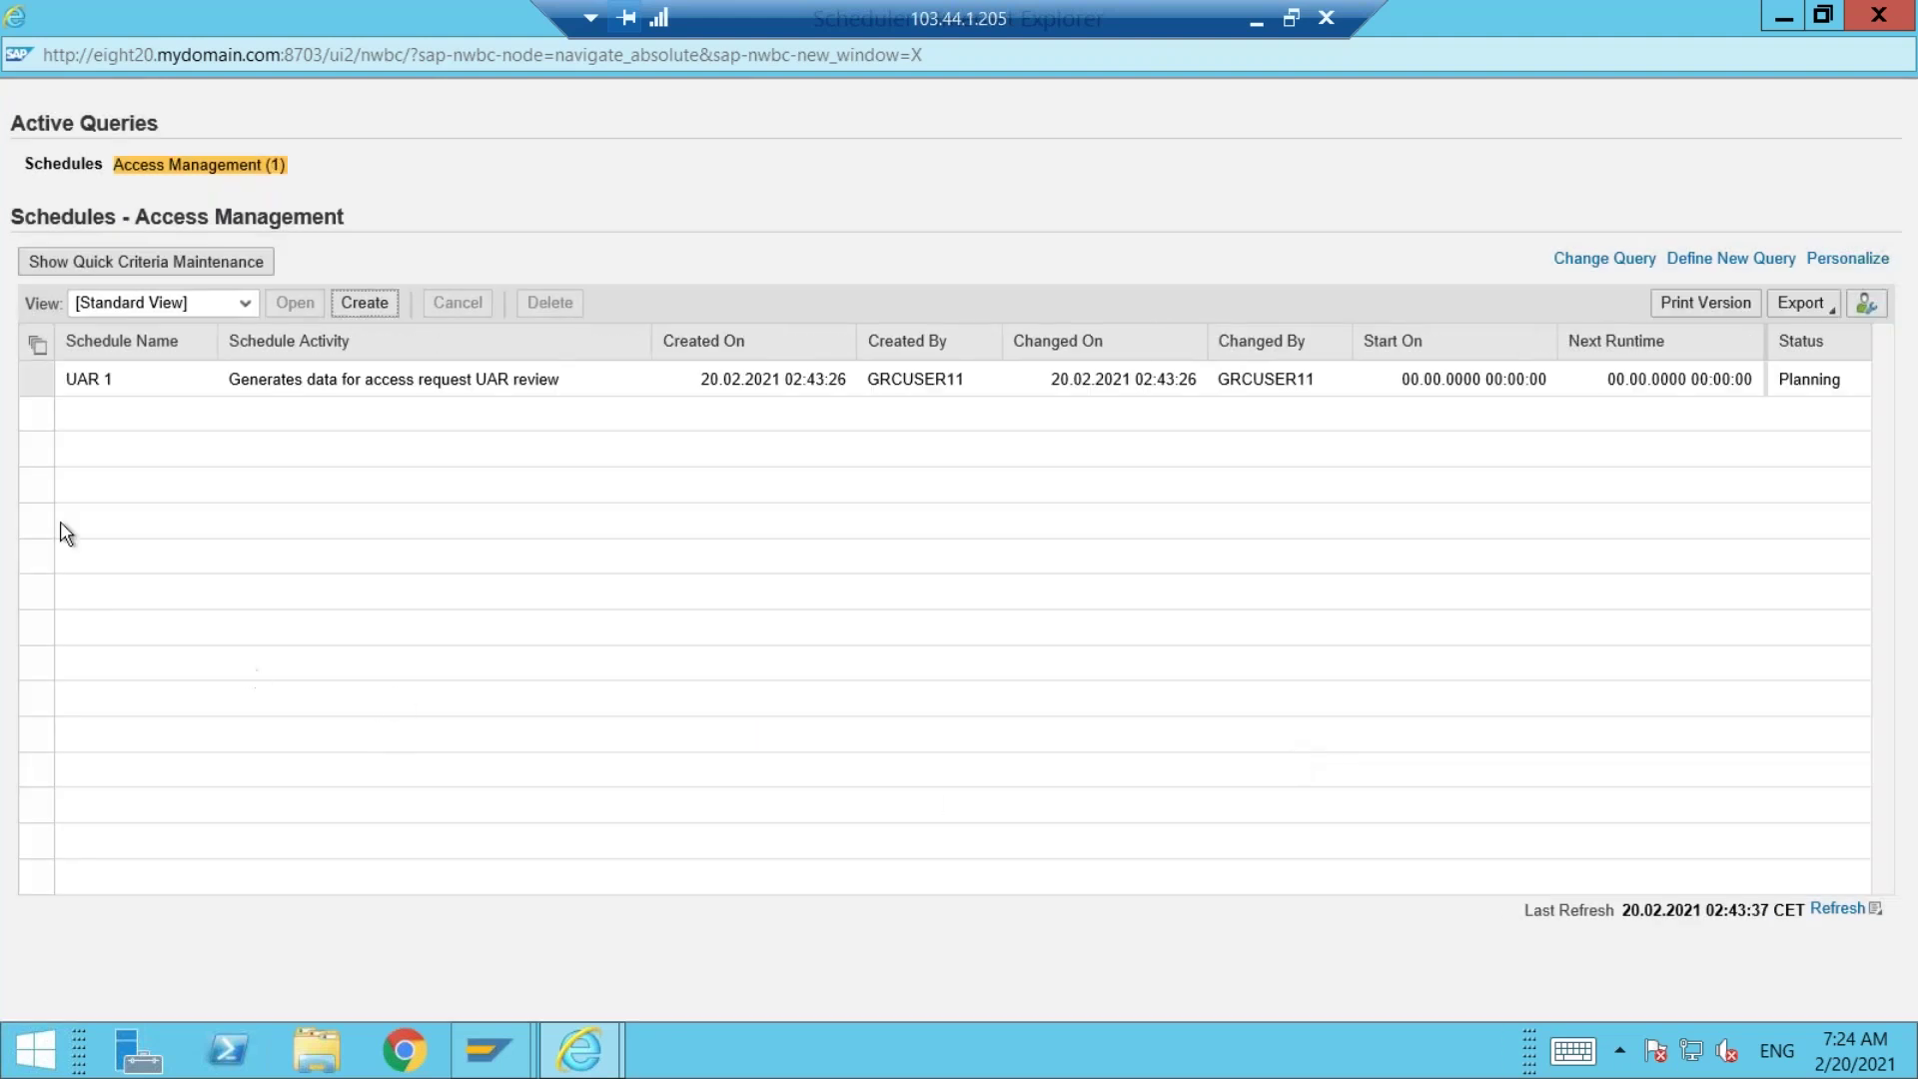
{"action": "left_click", "coordinate": [36, 378]}
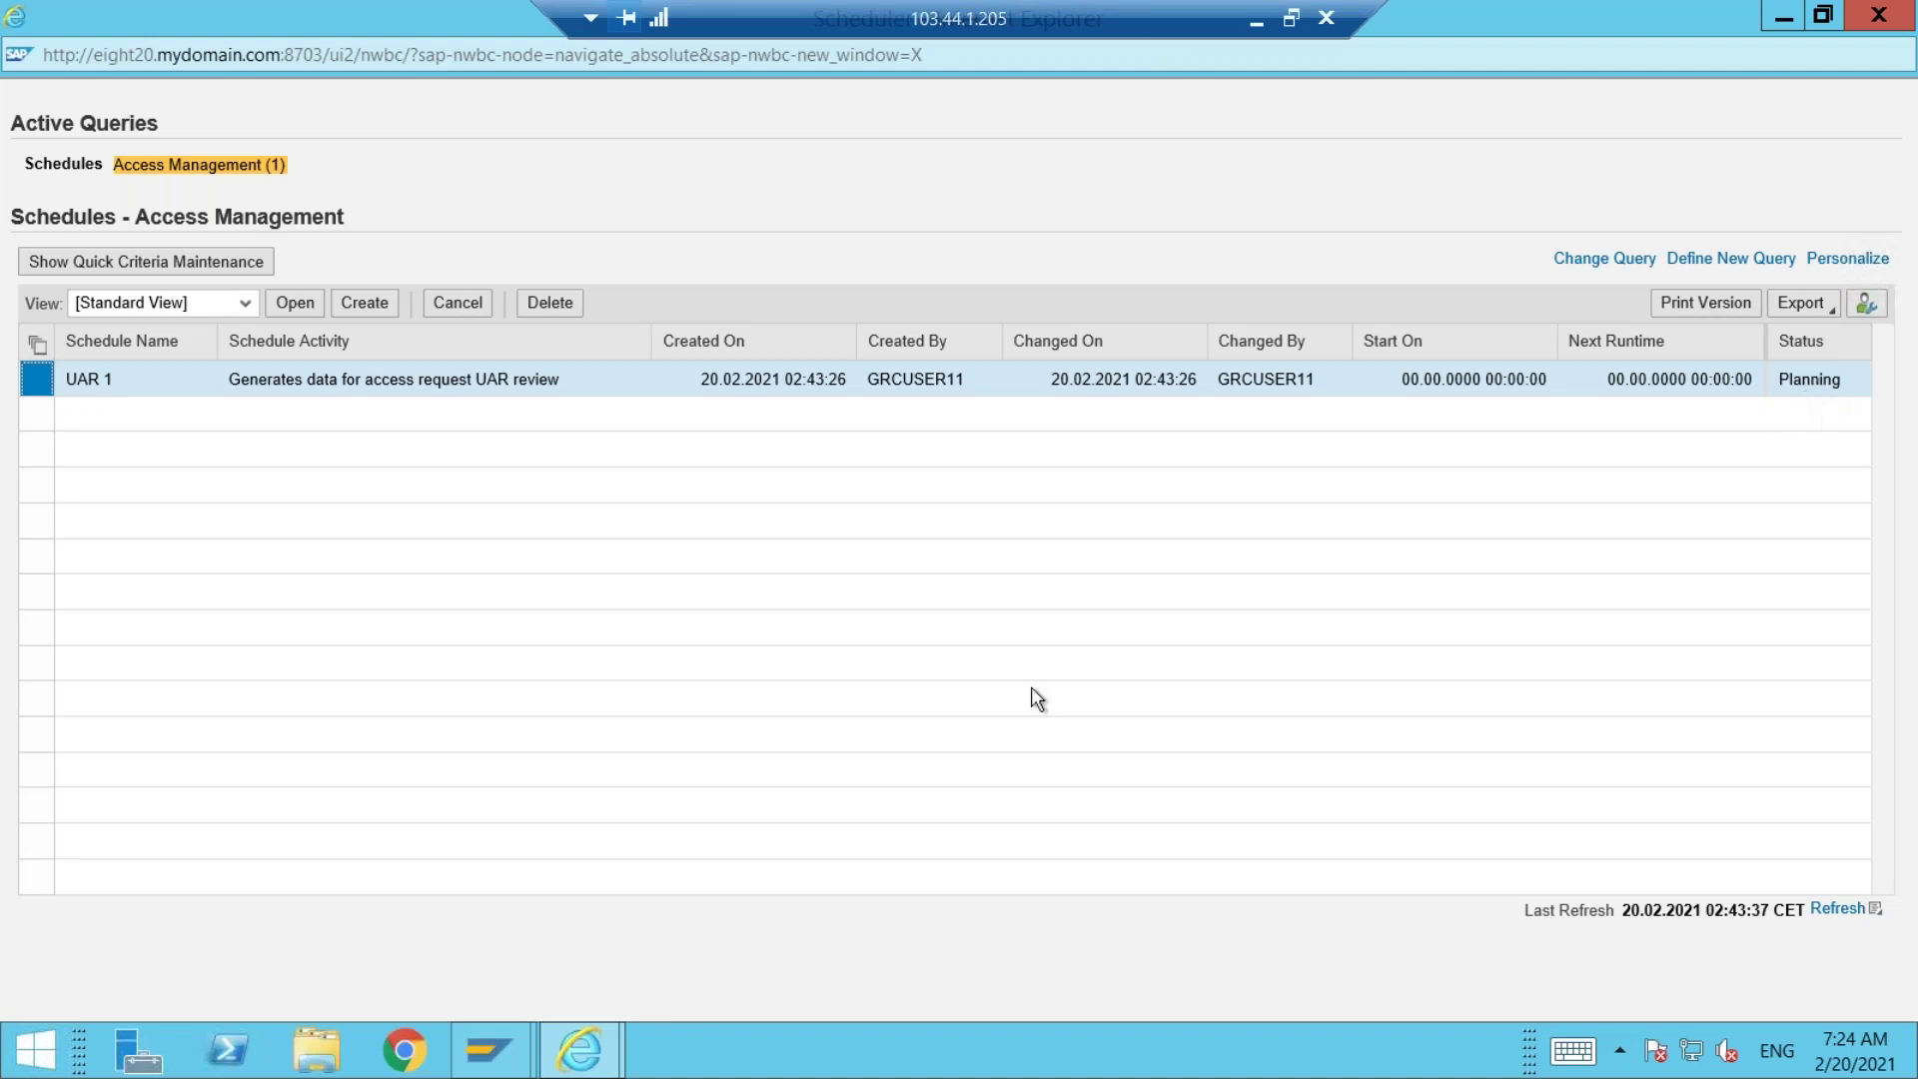
{"action": "left_click", "coordinate": [1834, 911]}
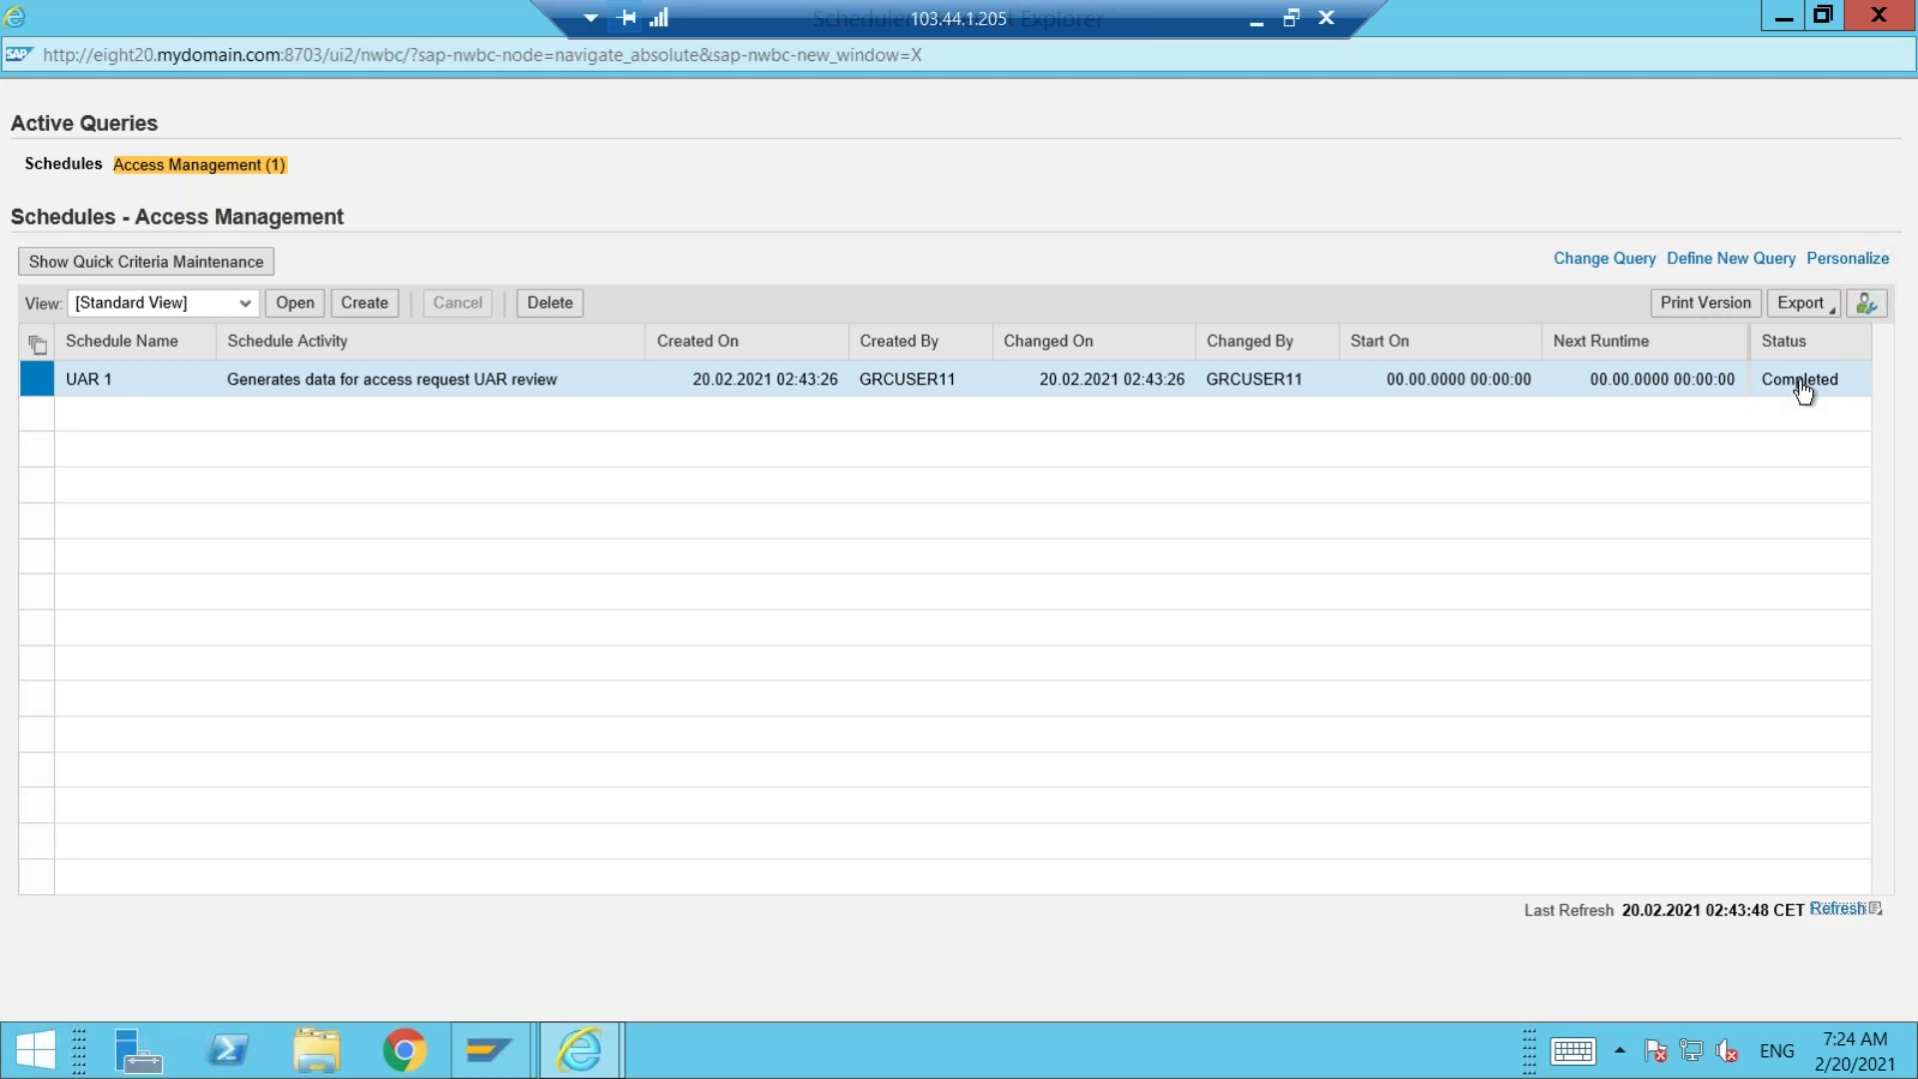
{"action": "left_click", "coordinate": [1876, 20]}
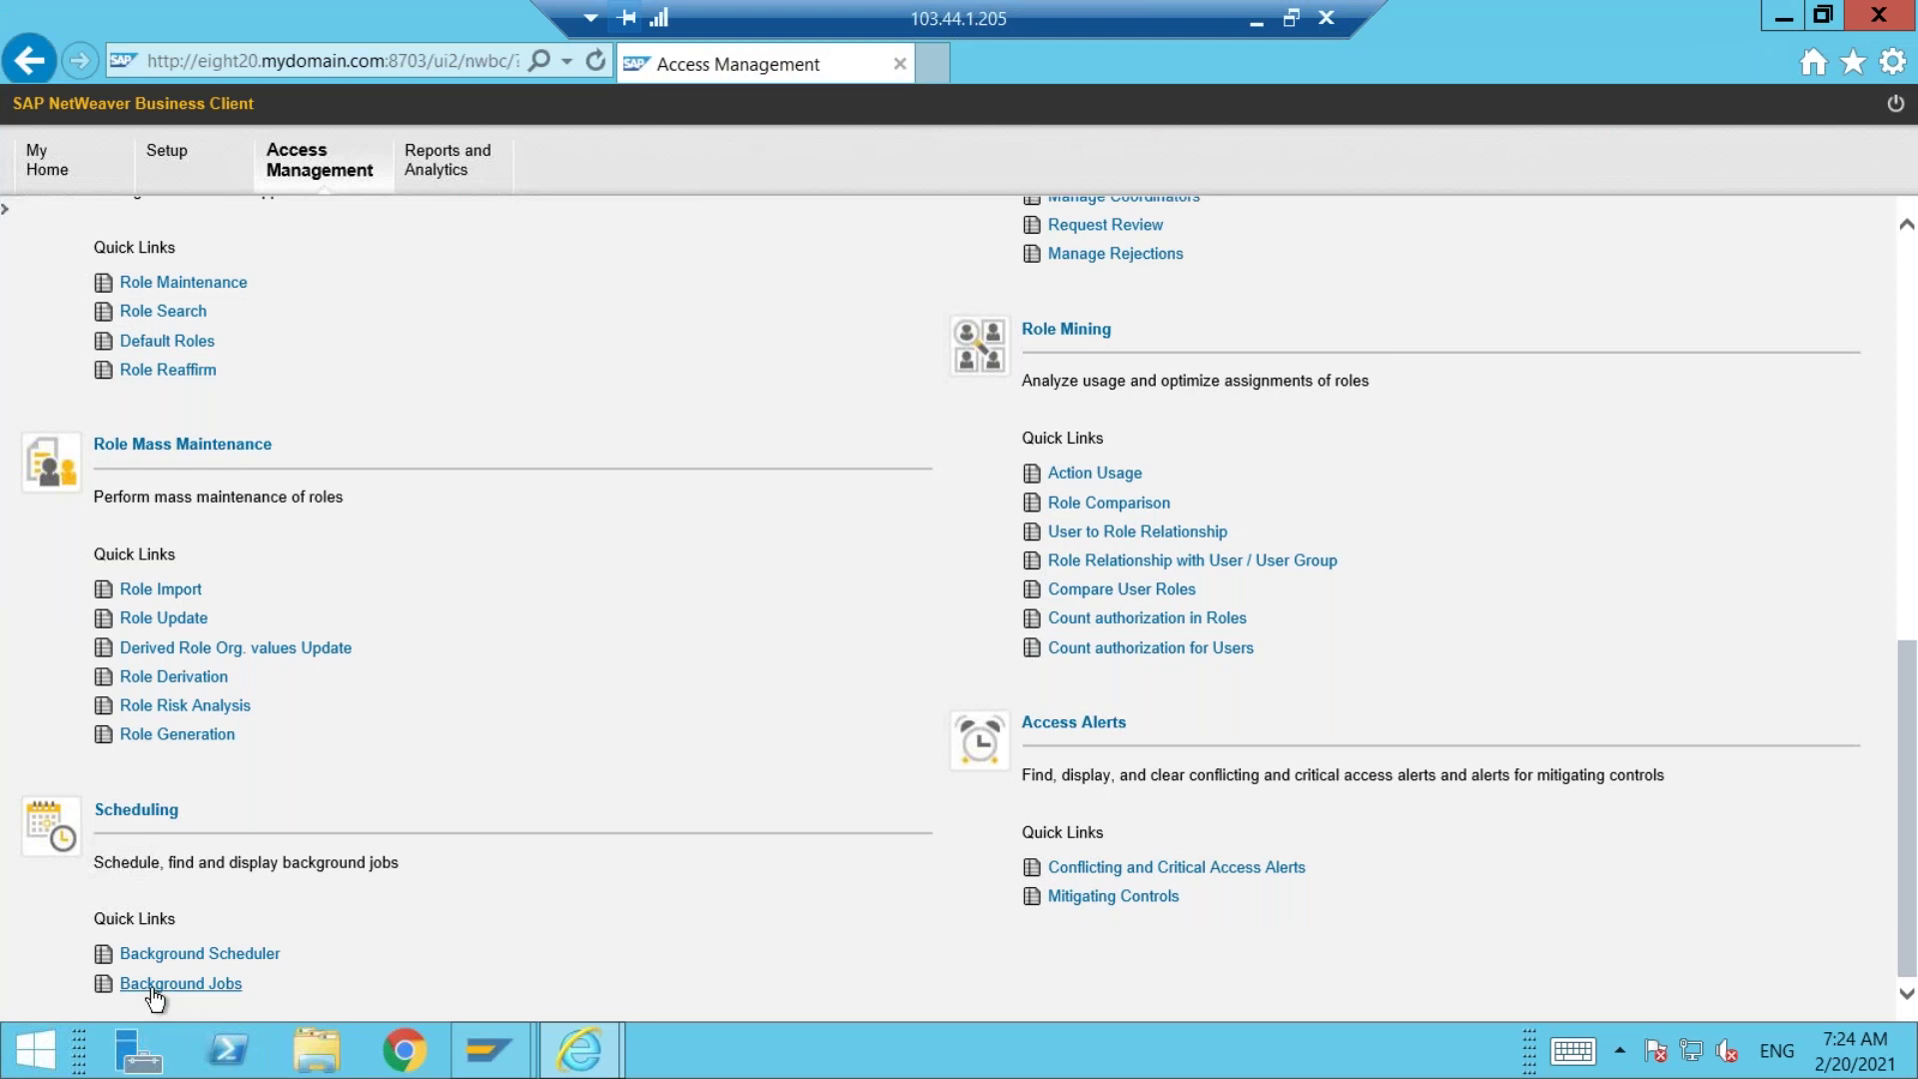
View the event log of UAR 1's job 07132600, confirming it finished with one request created
{"action": "left_click", "coordinate": [155, 986]}
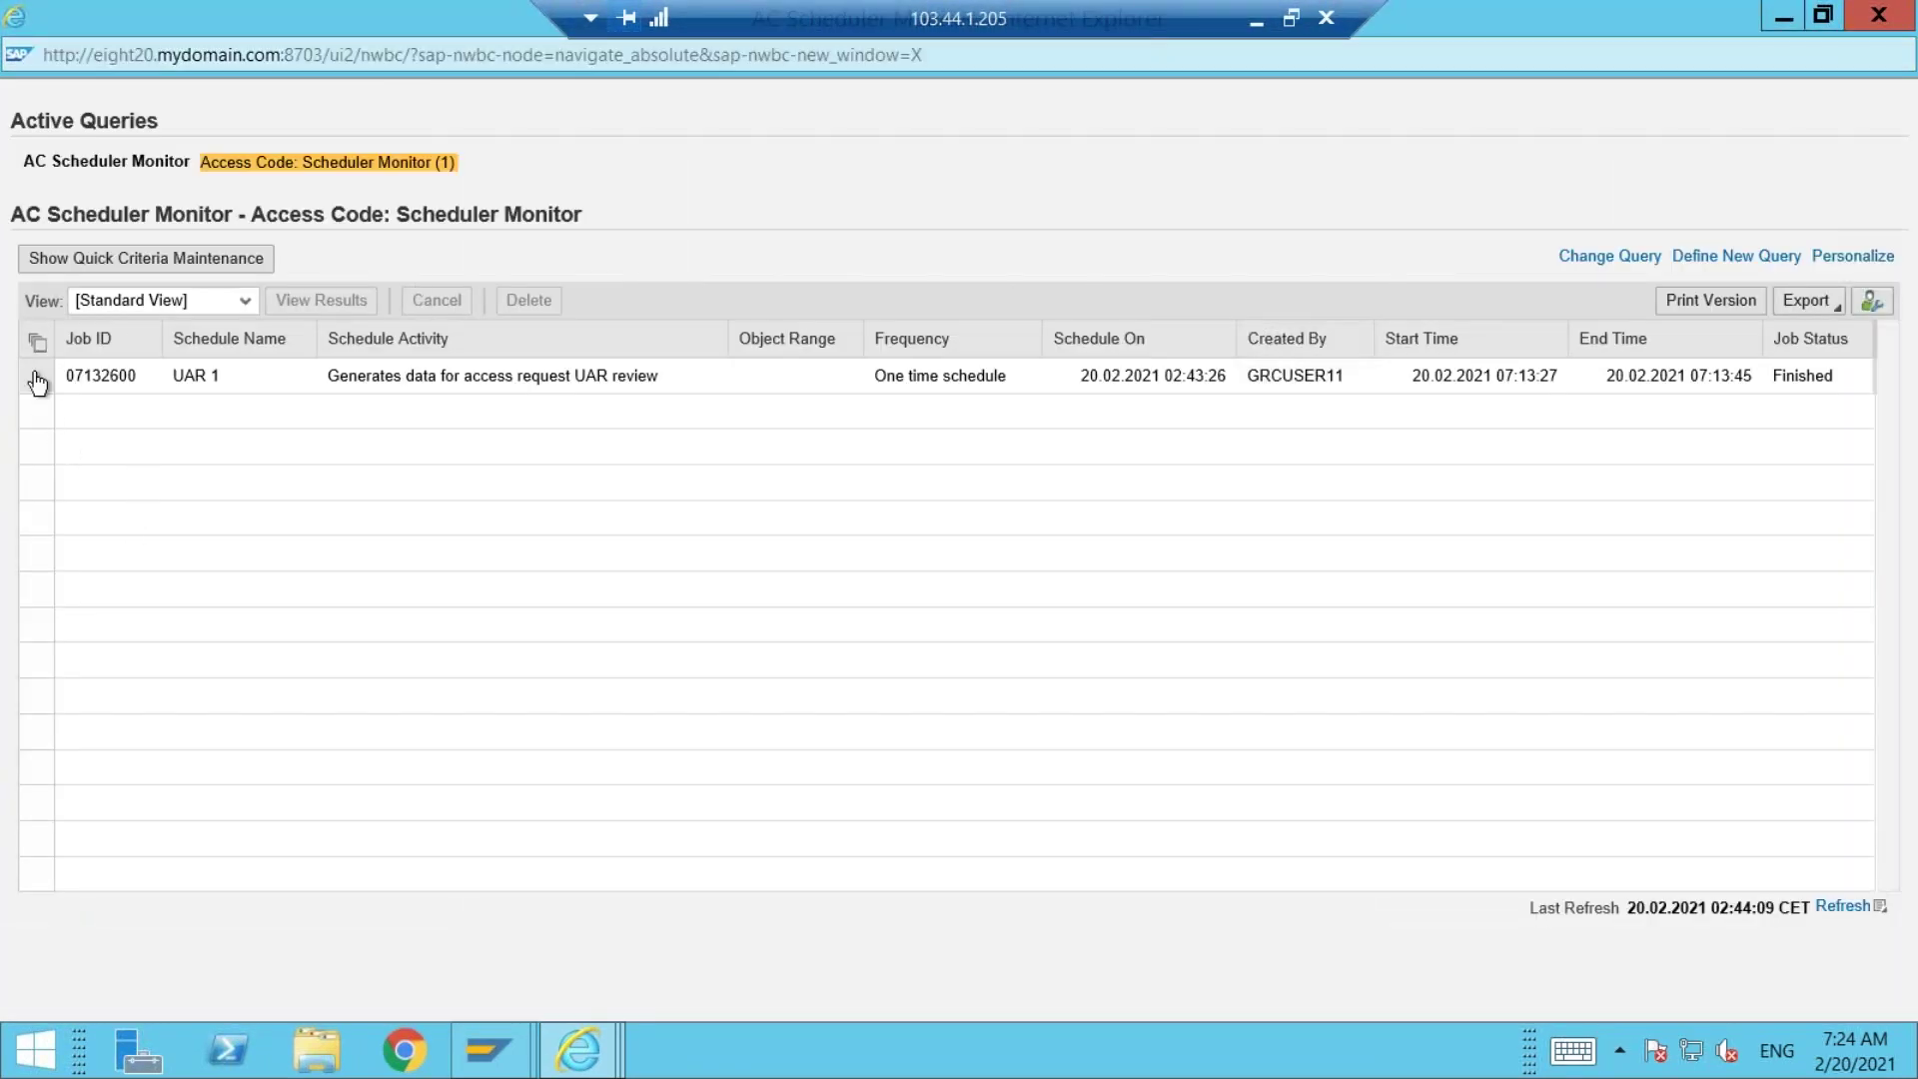
{"action": "left_click", "coordinate": [36, 375]}
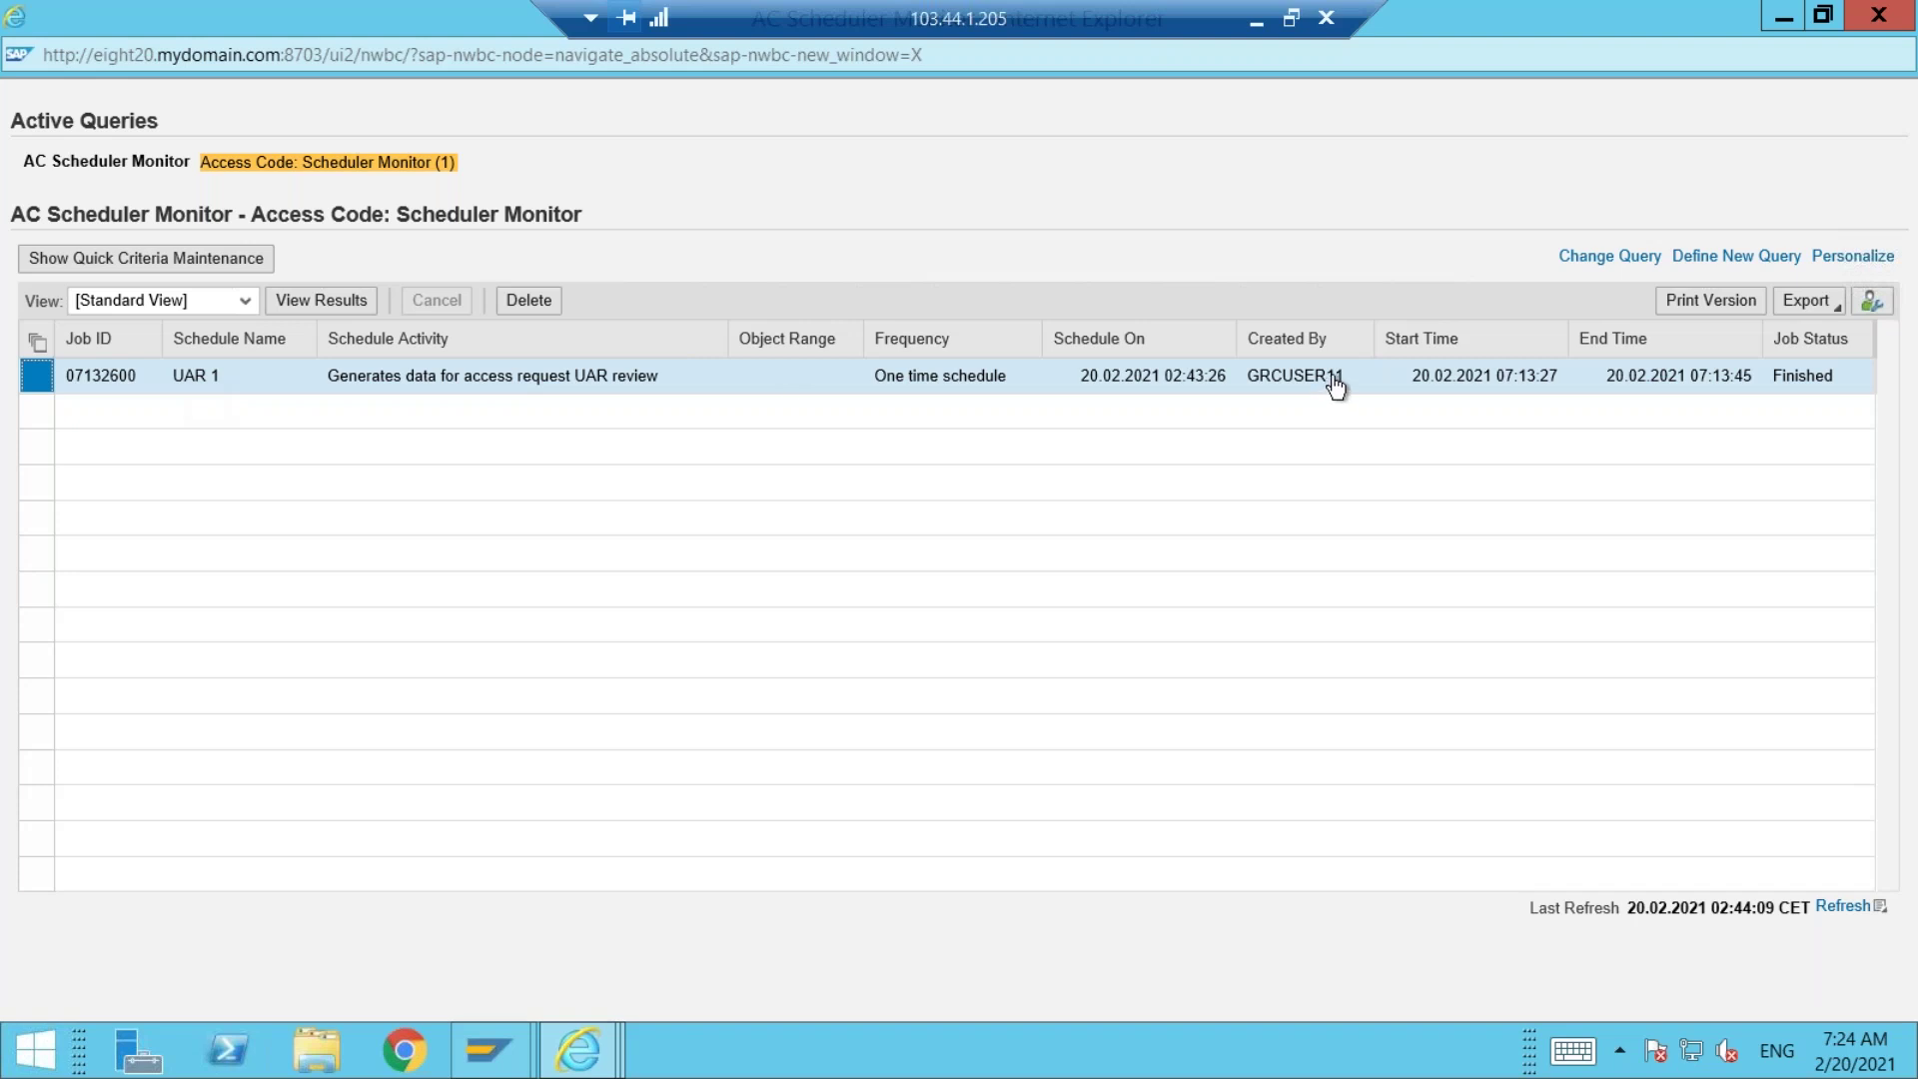
{"action": "left_click", "coordinate": [308, 312]}
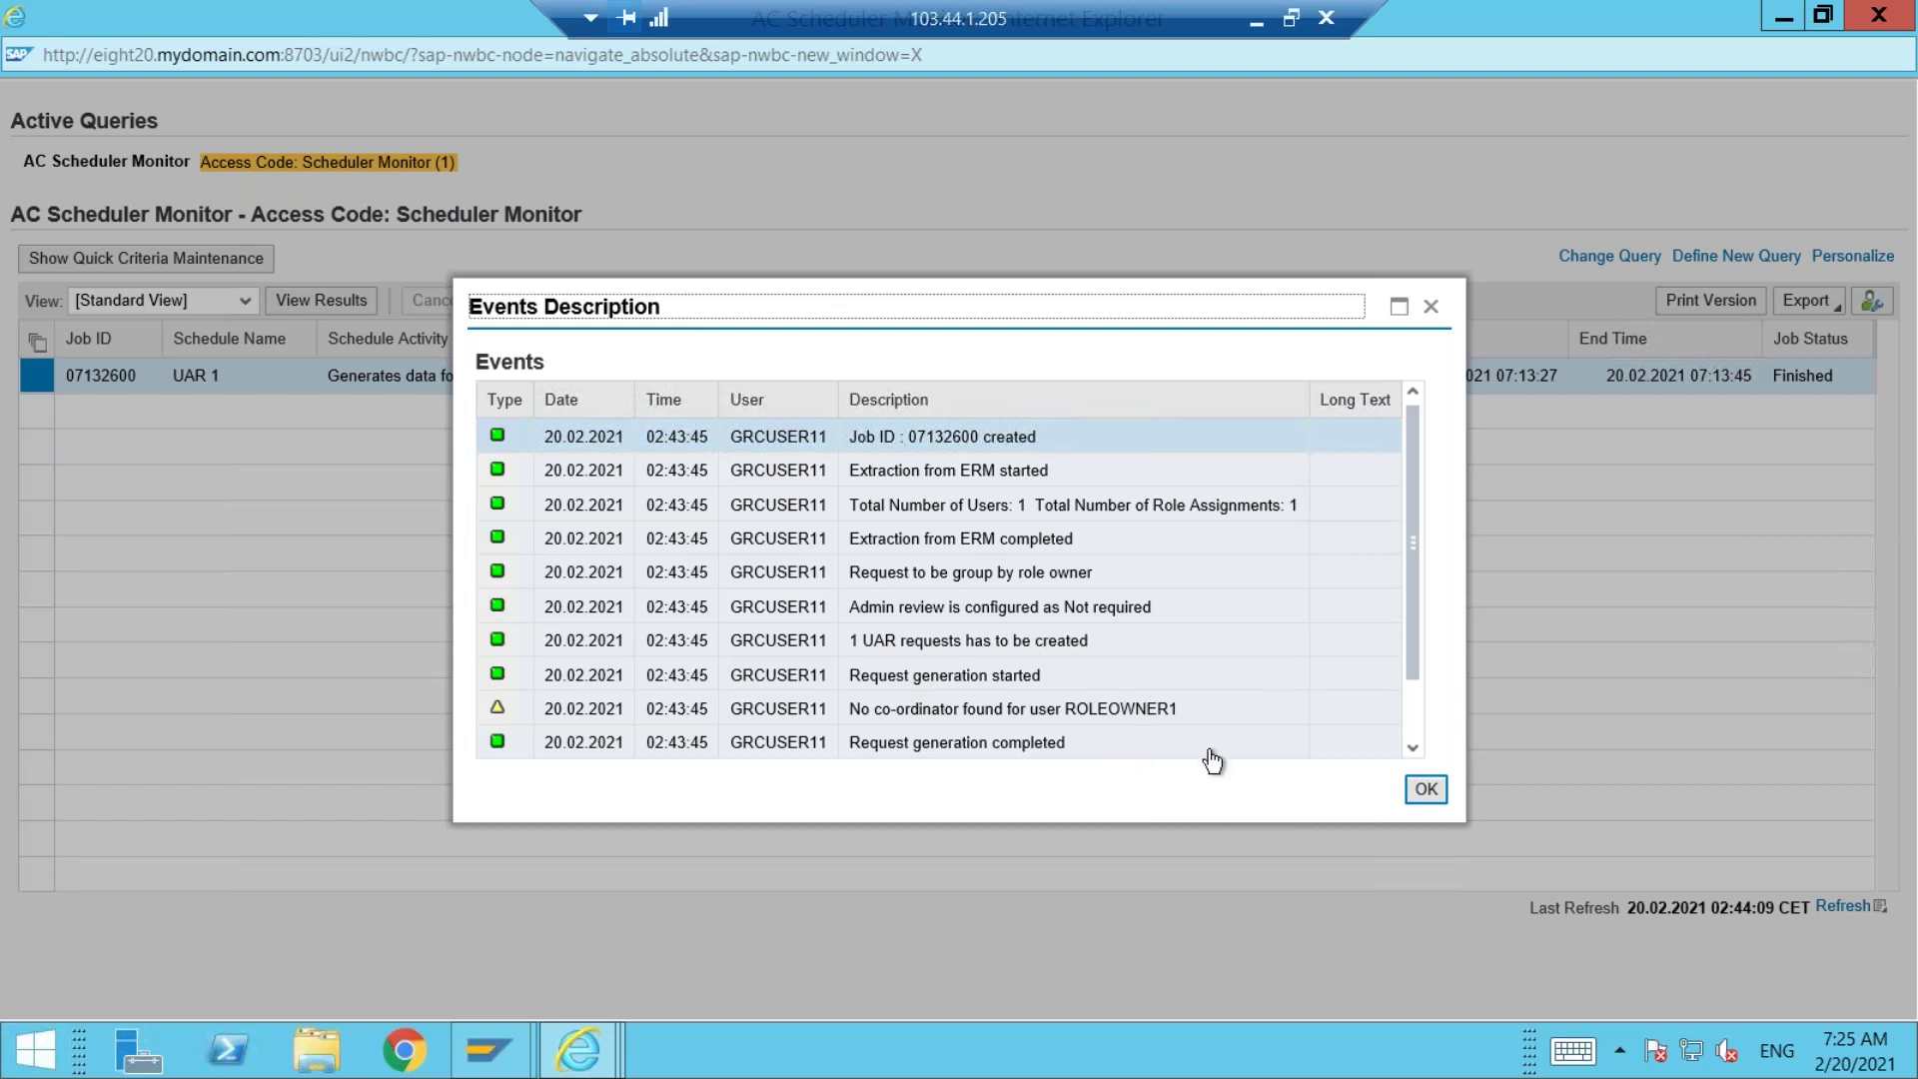
{"action": "left_click", "coordinate": [1413, 715]}
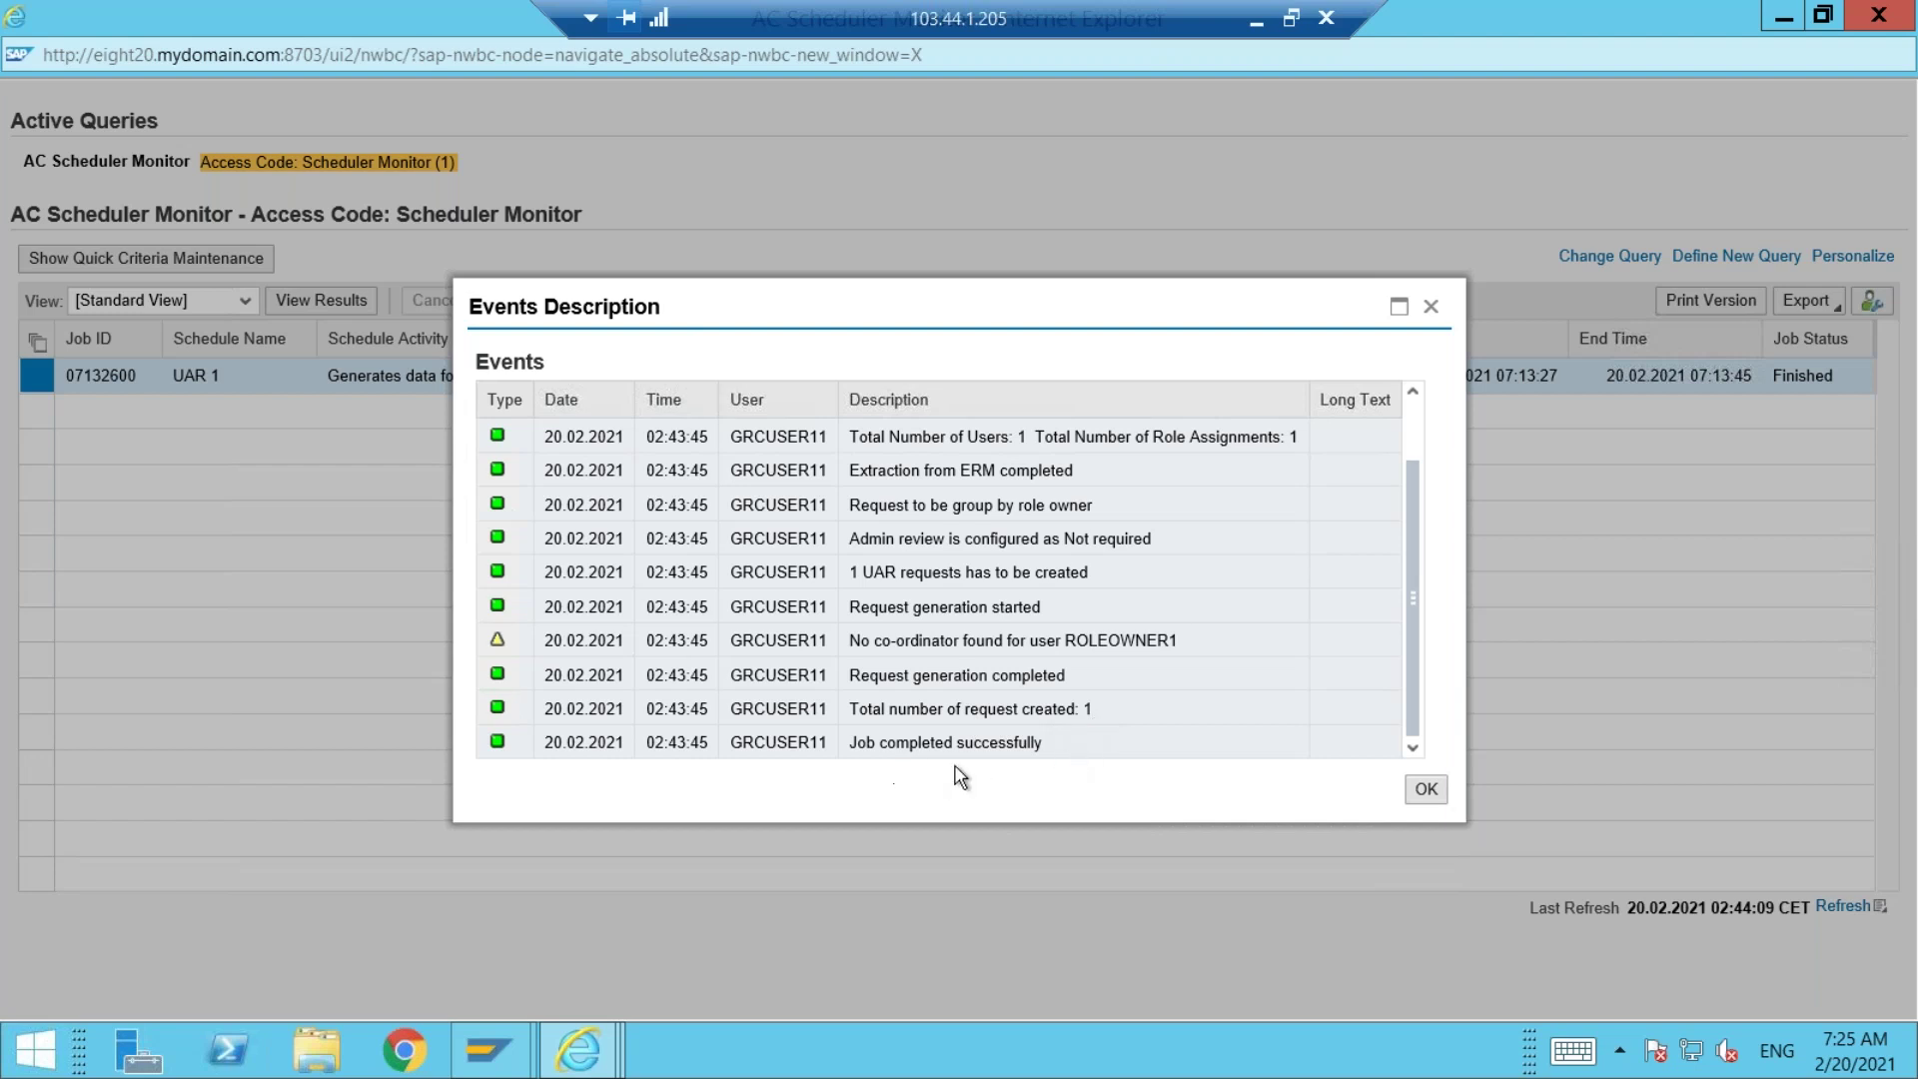
{"action": "left_click", "coordinate": [1425, 789]}
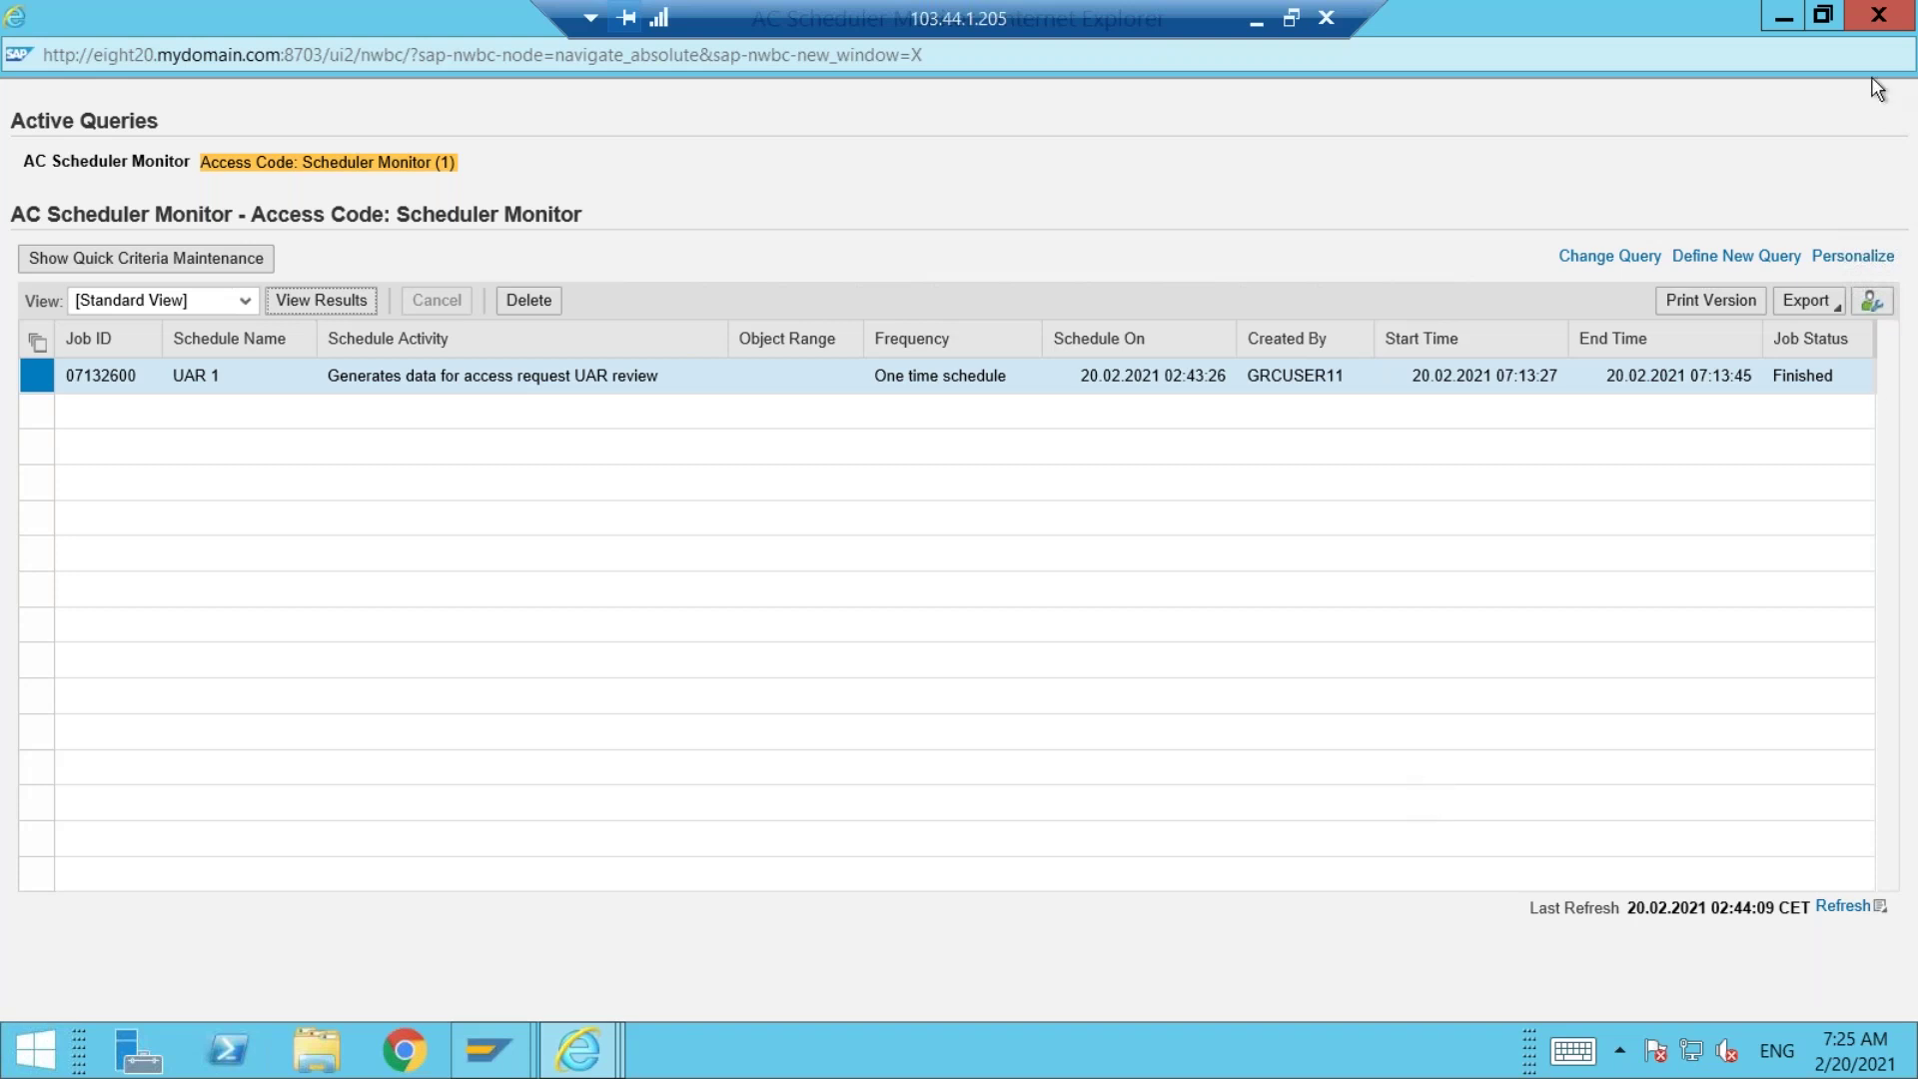
Close the monitor, recheck the UAR 1 job under Background Jobs, and close that window
{"action": "left_click", "coordinate": [1875, 31]}
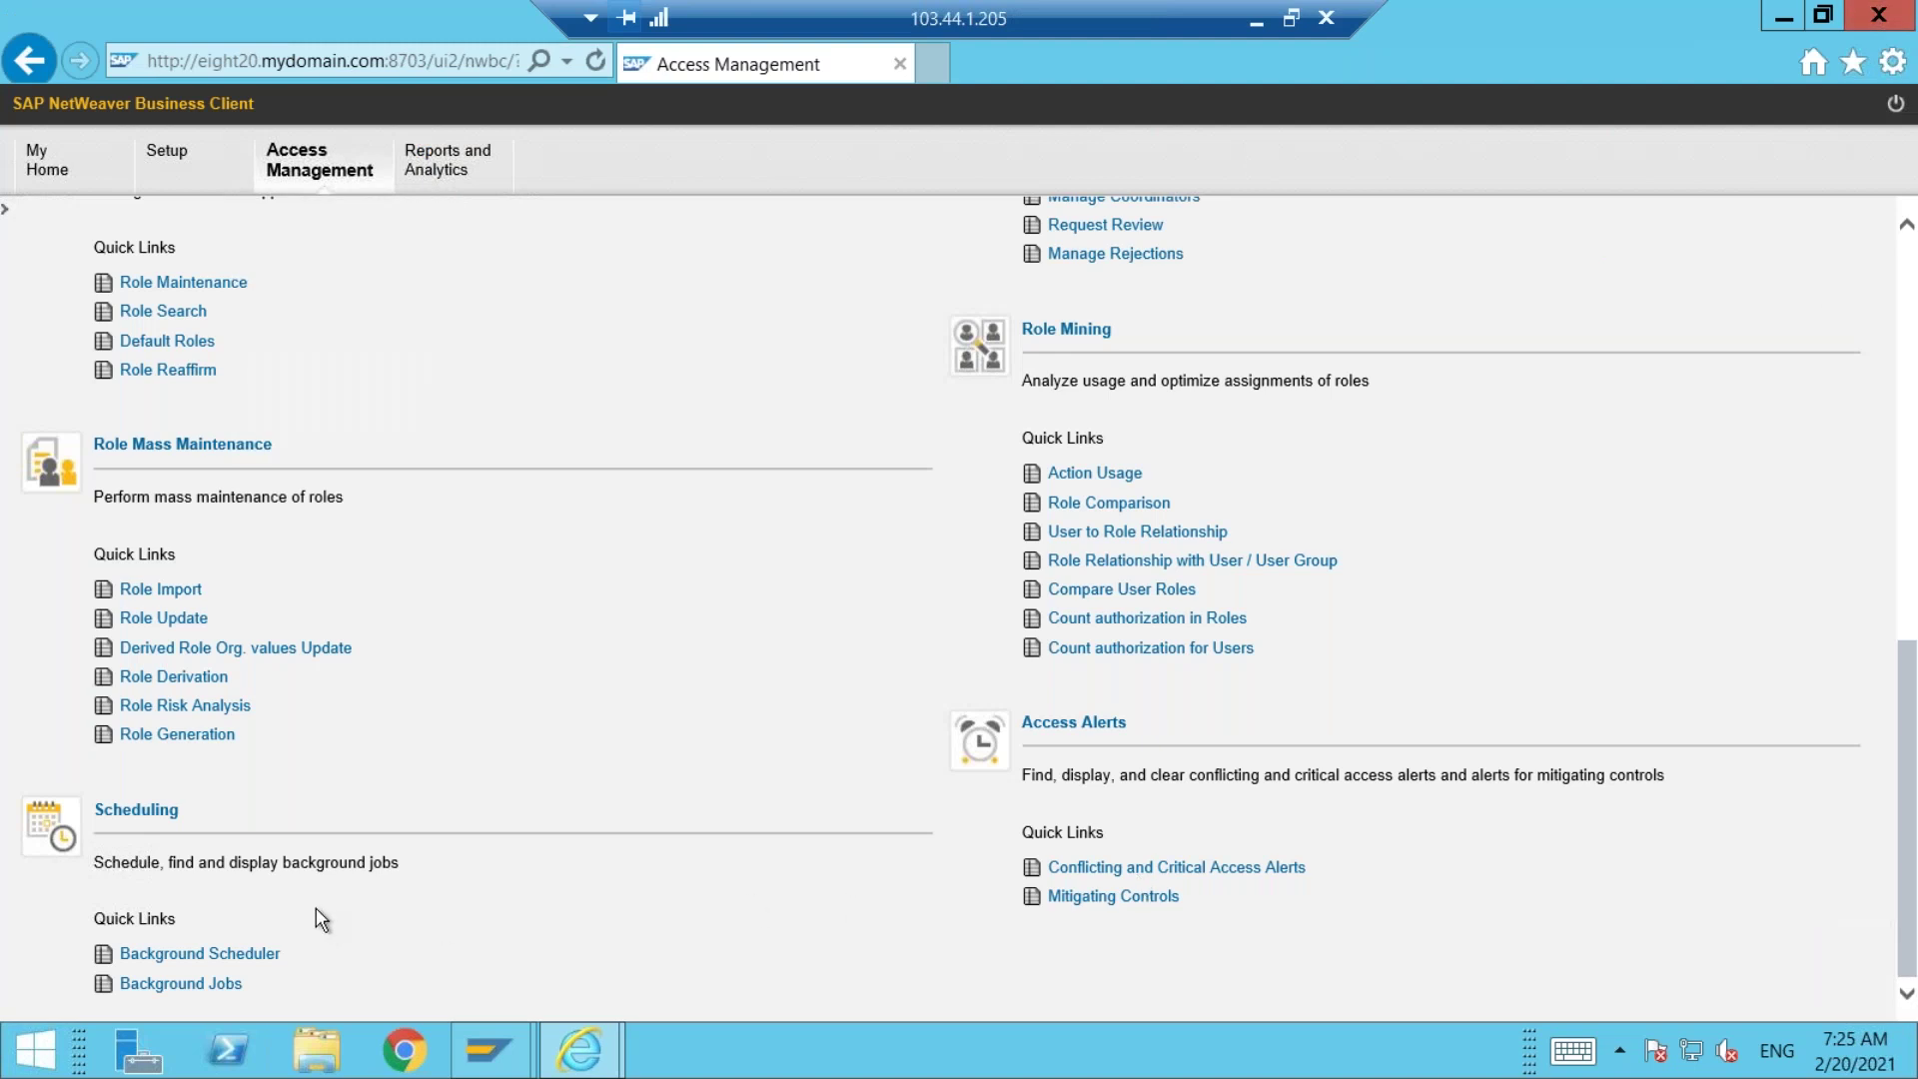
{"action": "left_click", "coordinate": [171, 984]}
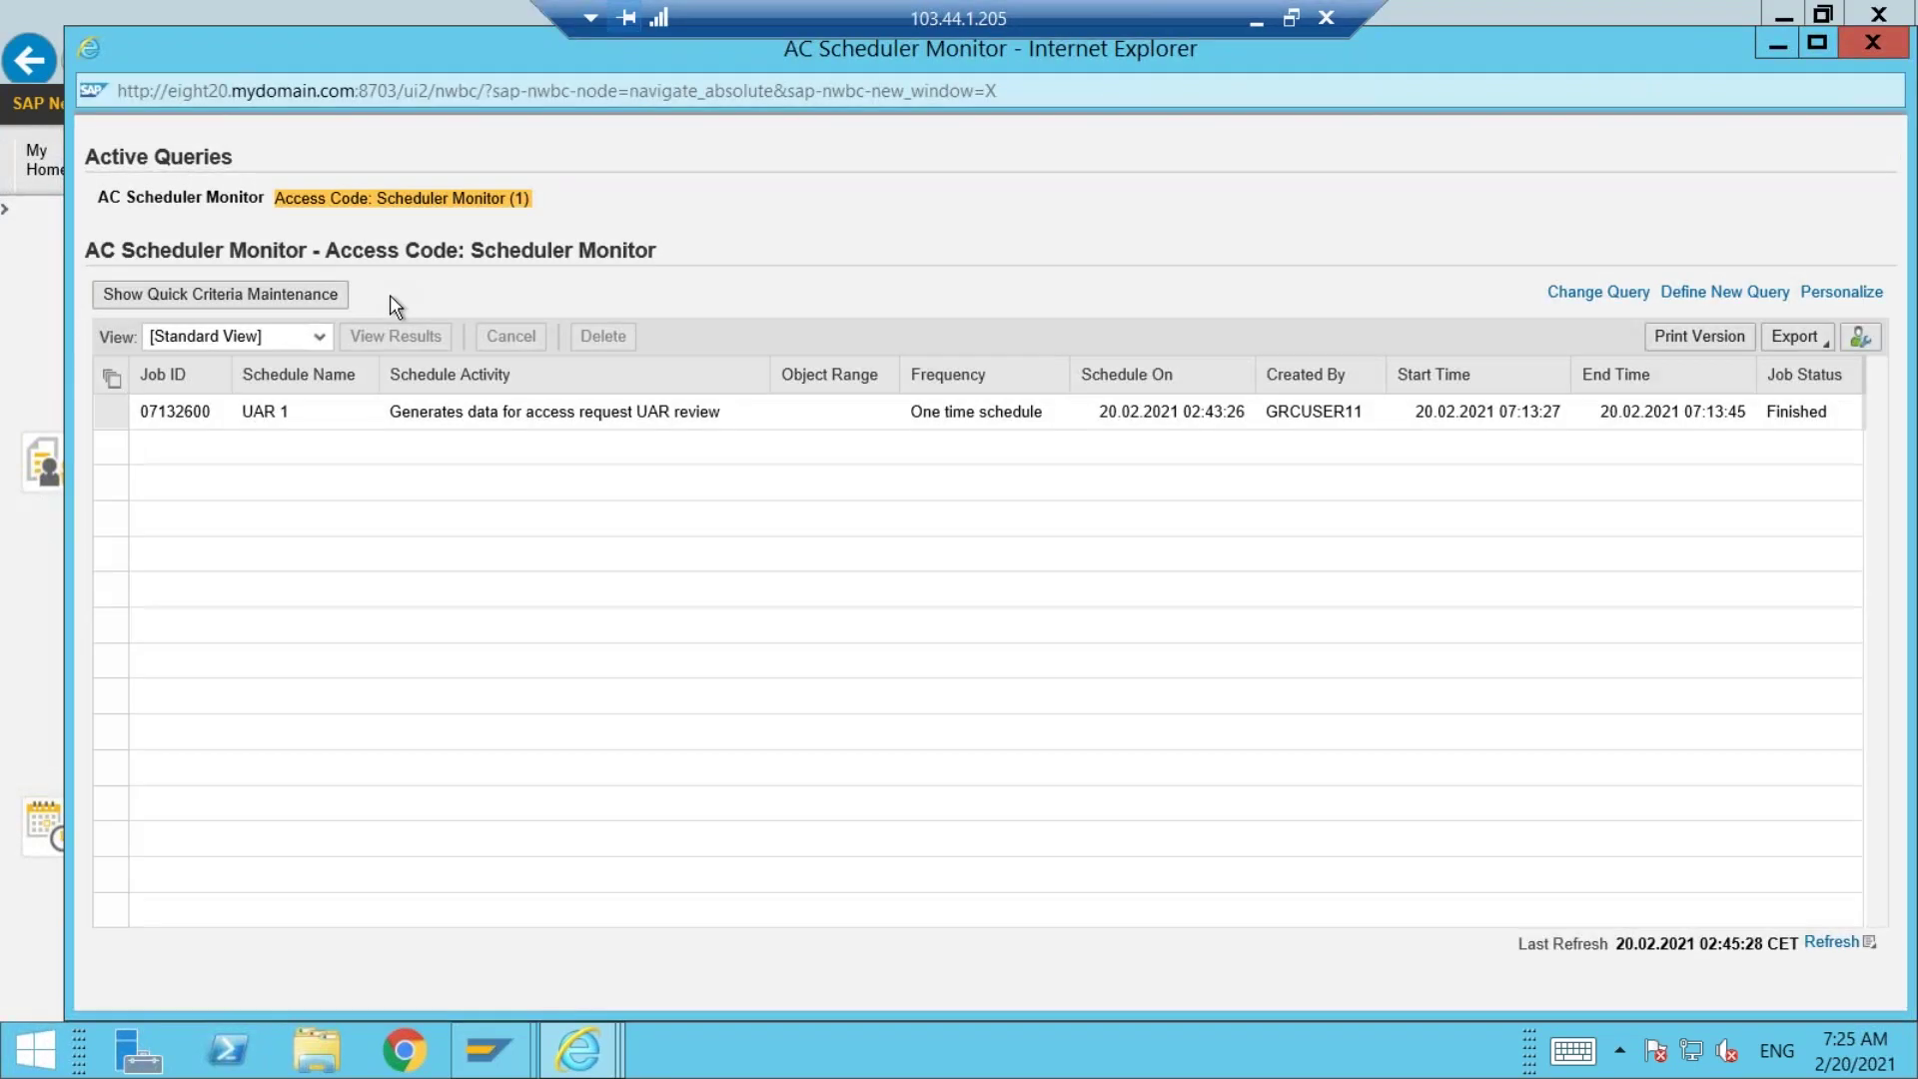
{"action": "left_click", "coordinate": [111, 411]}
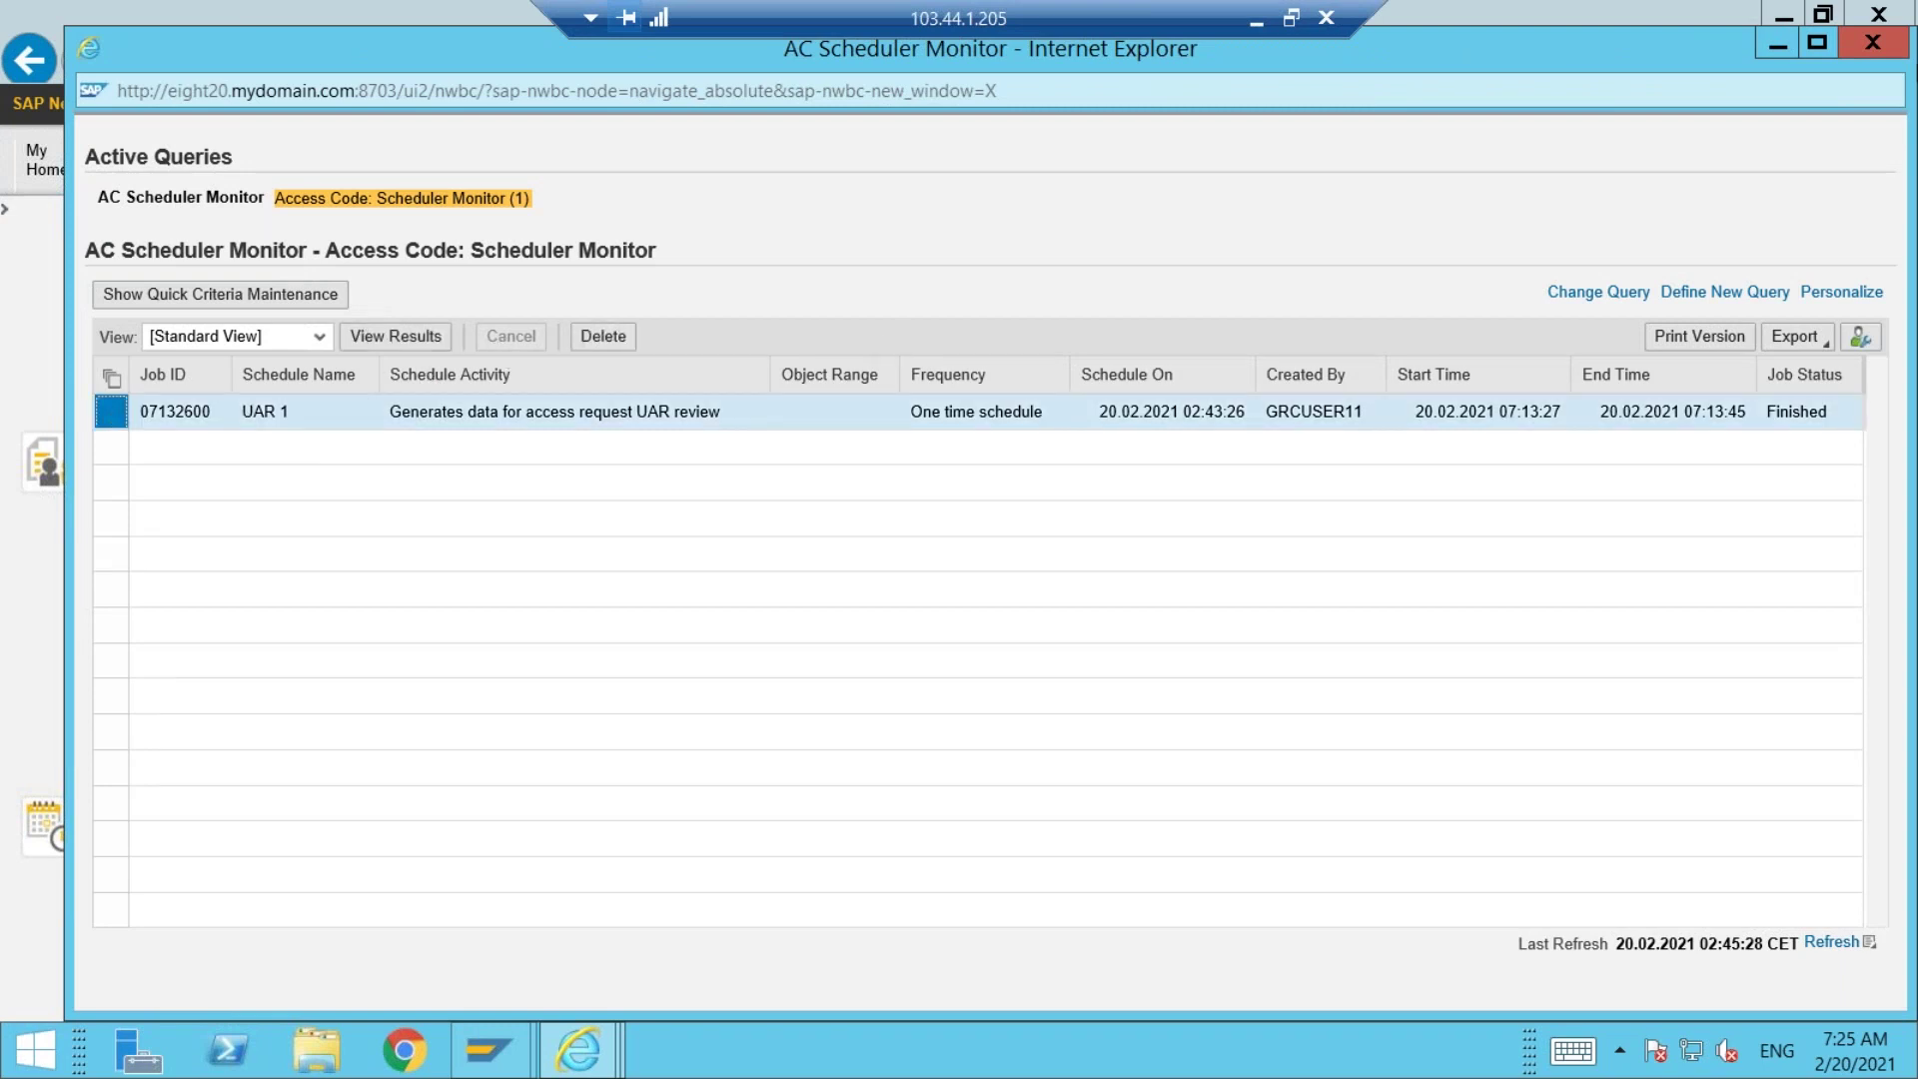
{"action": "left_click", "coordinate": [1873, 42]}
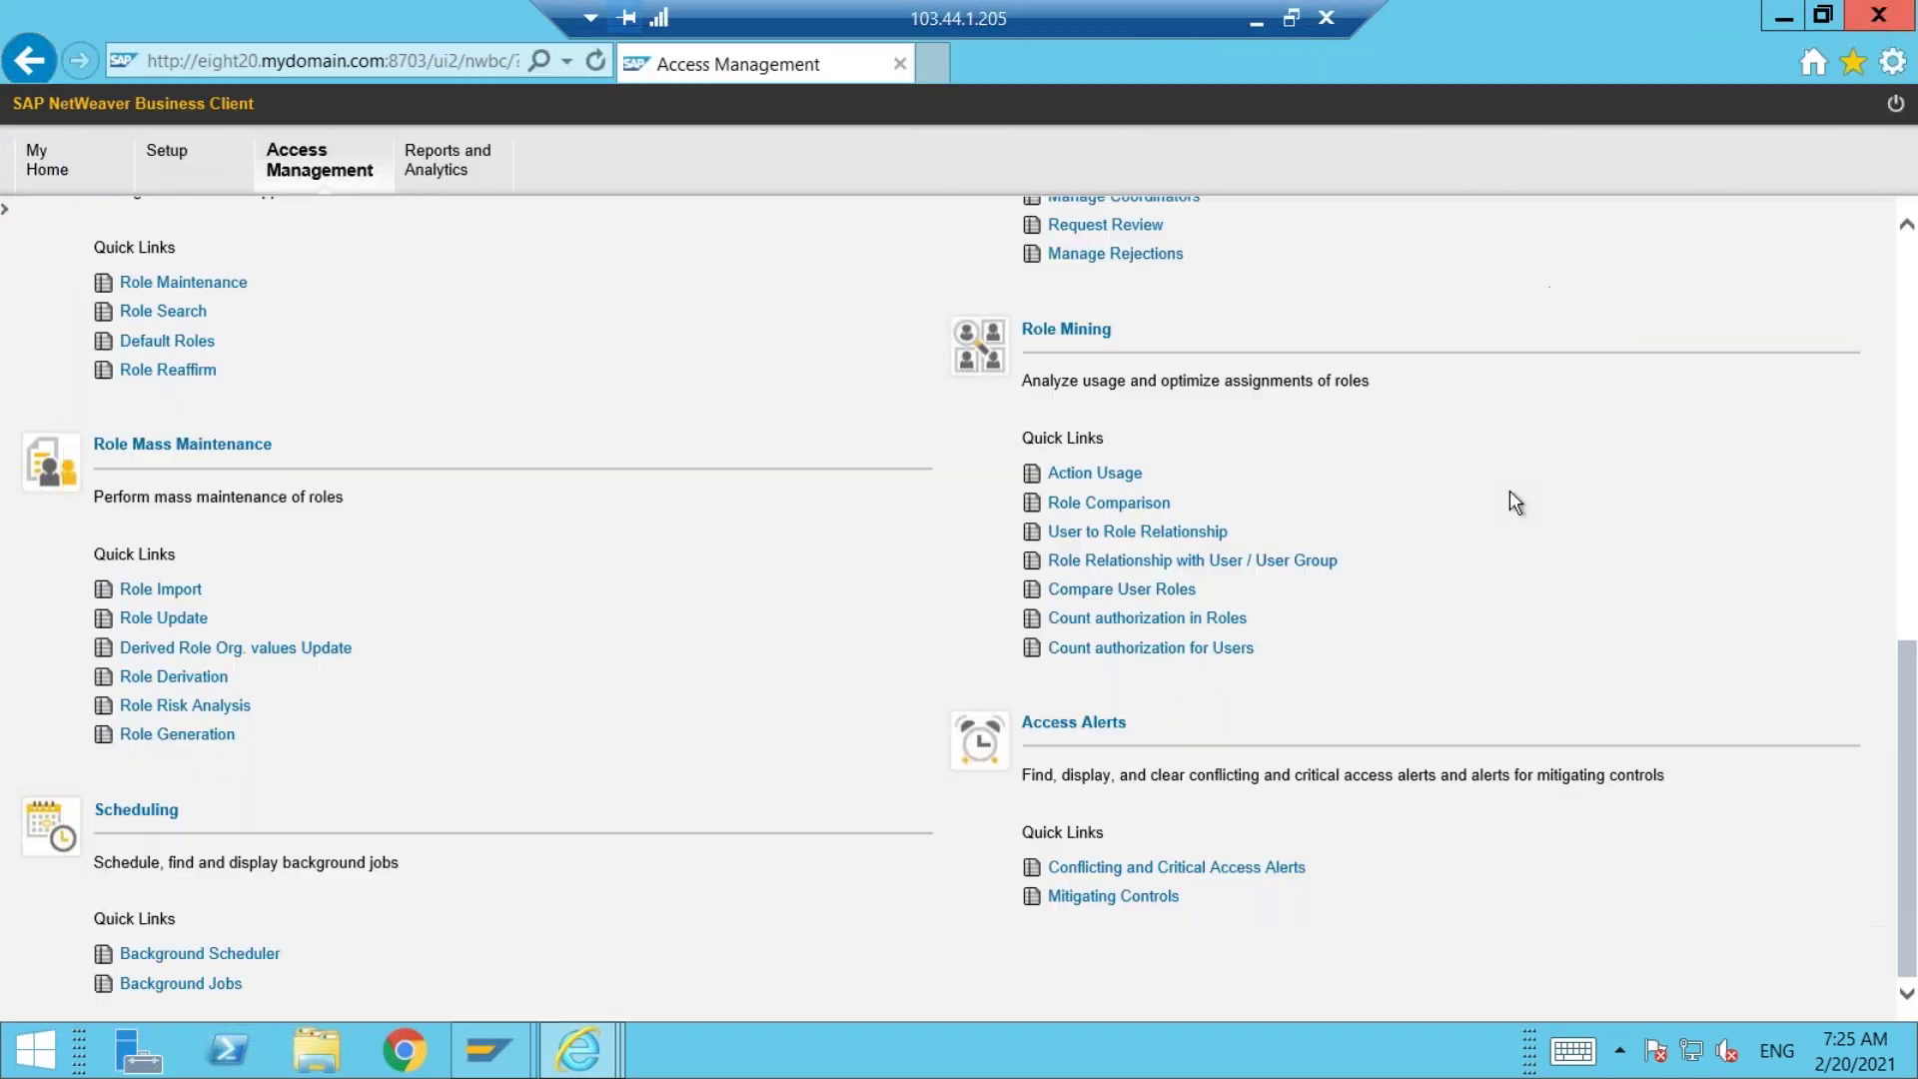
Reopen the Background Scheduler's Schedules list showing UAR 1 as Completed
{"action": "left_click", "coordinate": [182, 956]}
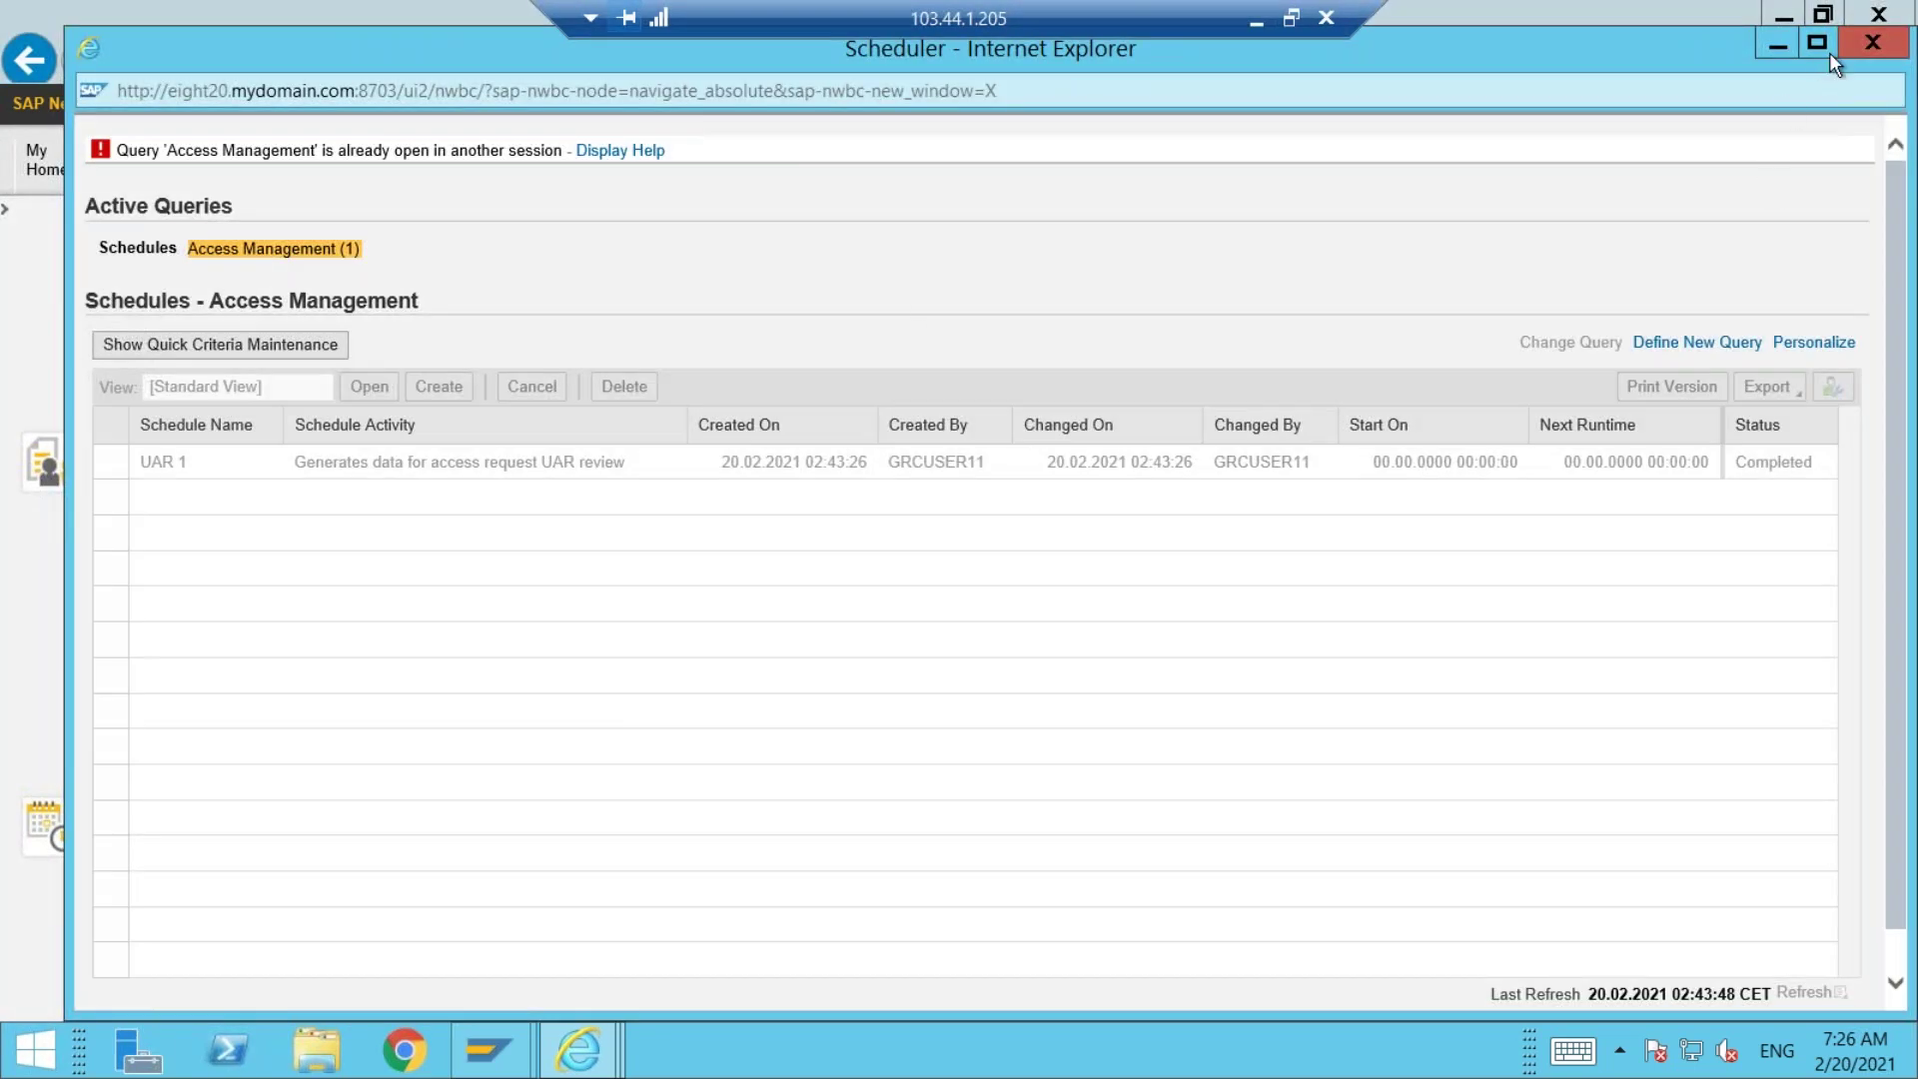
{"action": "left_click", "coordinate": [1858, 42]}
{"action": "mouse_move", "coordinate": [579, 1048]}
{"action": "left_click", "coordinate": [723, 913]}
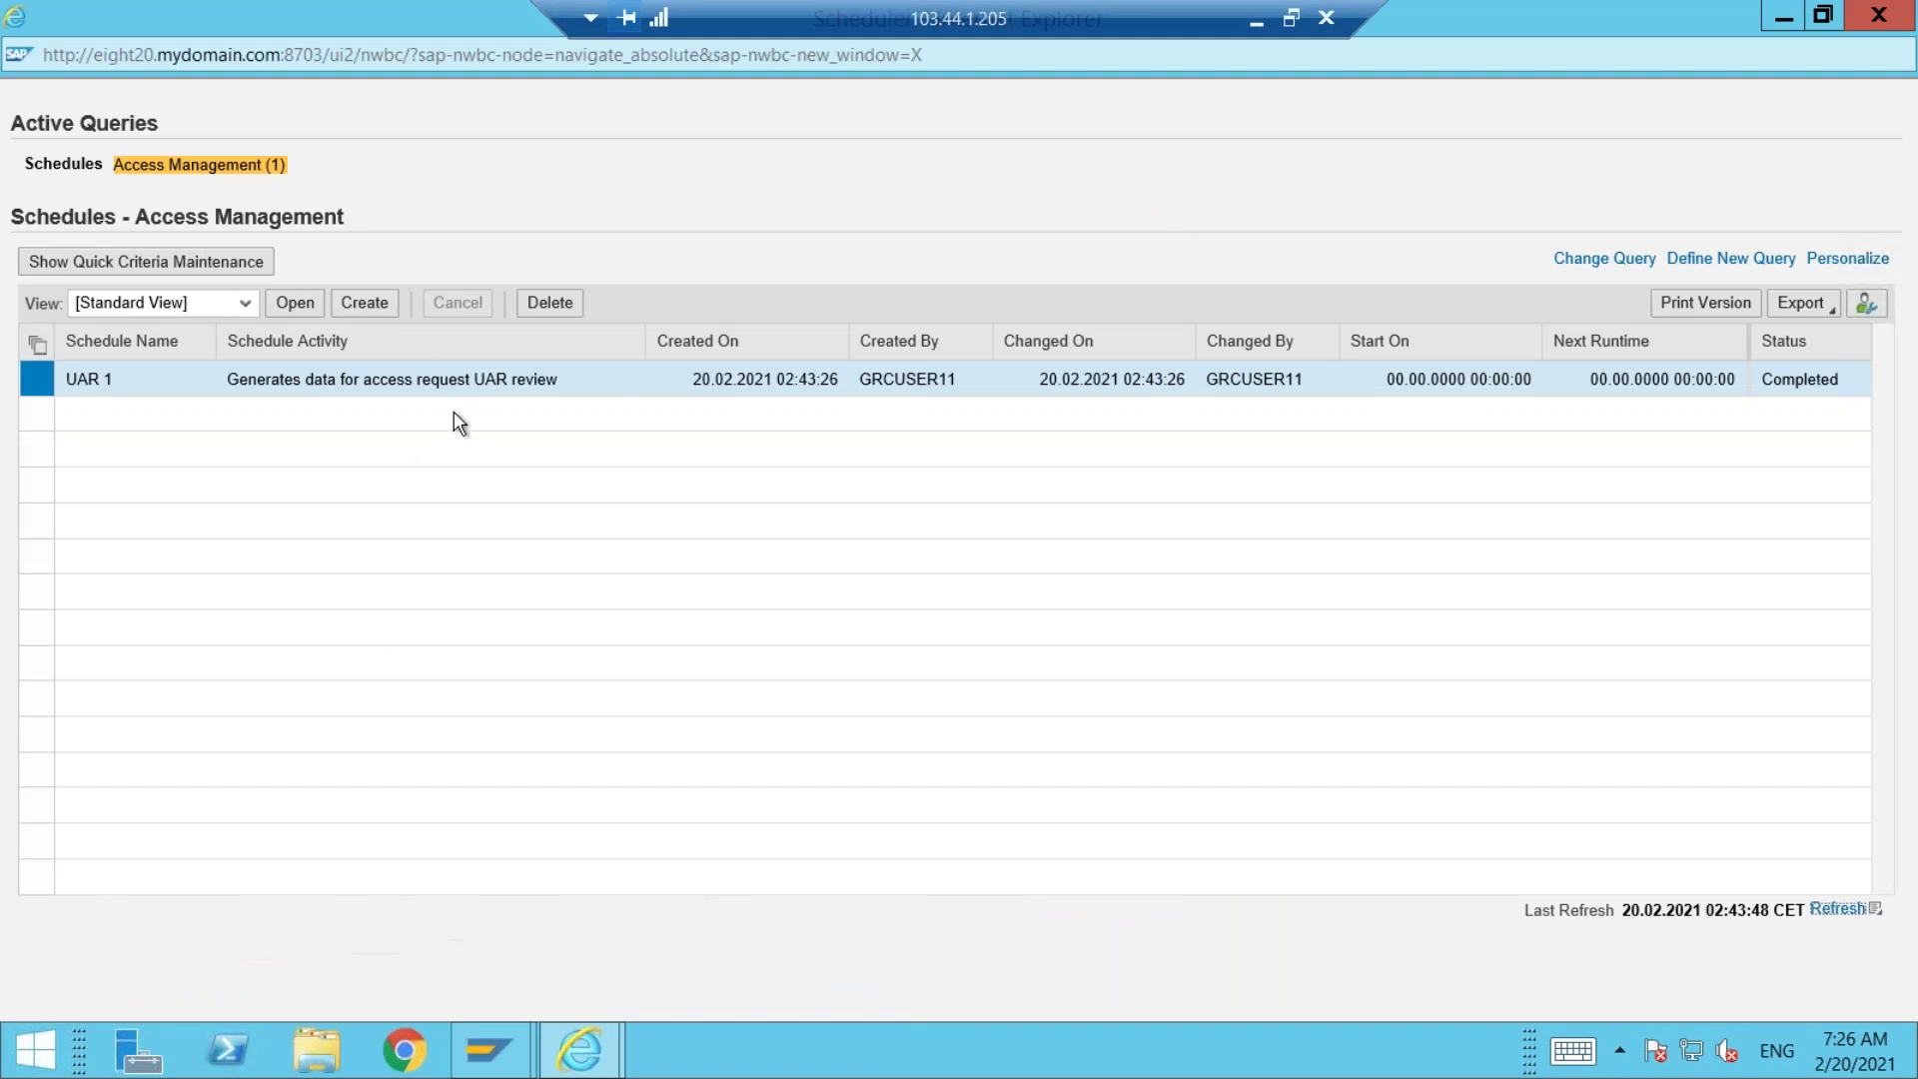
Create schedule 'UAR Update 1' for Update Workflow for UAR request, starting immediately
{"action": "left_click", "coordinate": [365, 302]}
{"action": "left_click", "coordinate": [989, 613]}
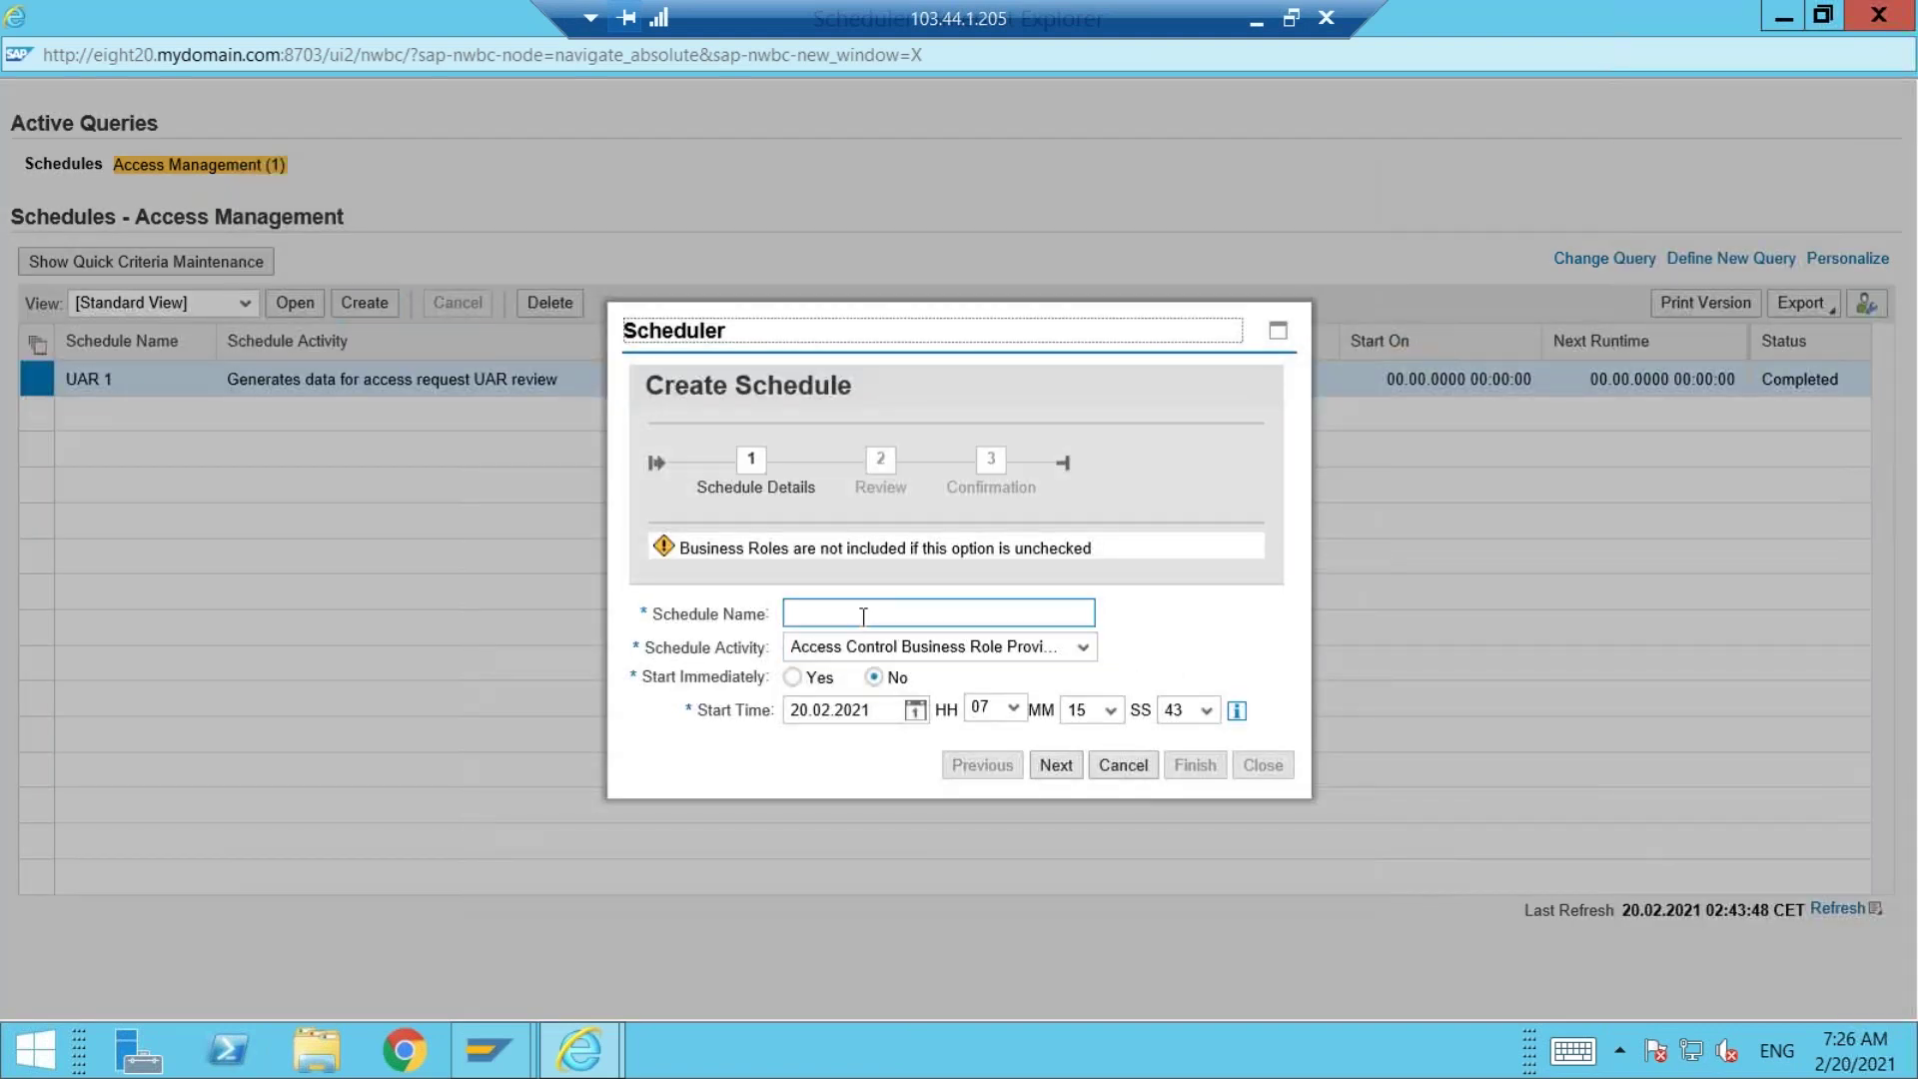
{"action": "left_click", "coordinate": [856, 615]}
{"action": "type", "text": "UAR Update 1"}
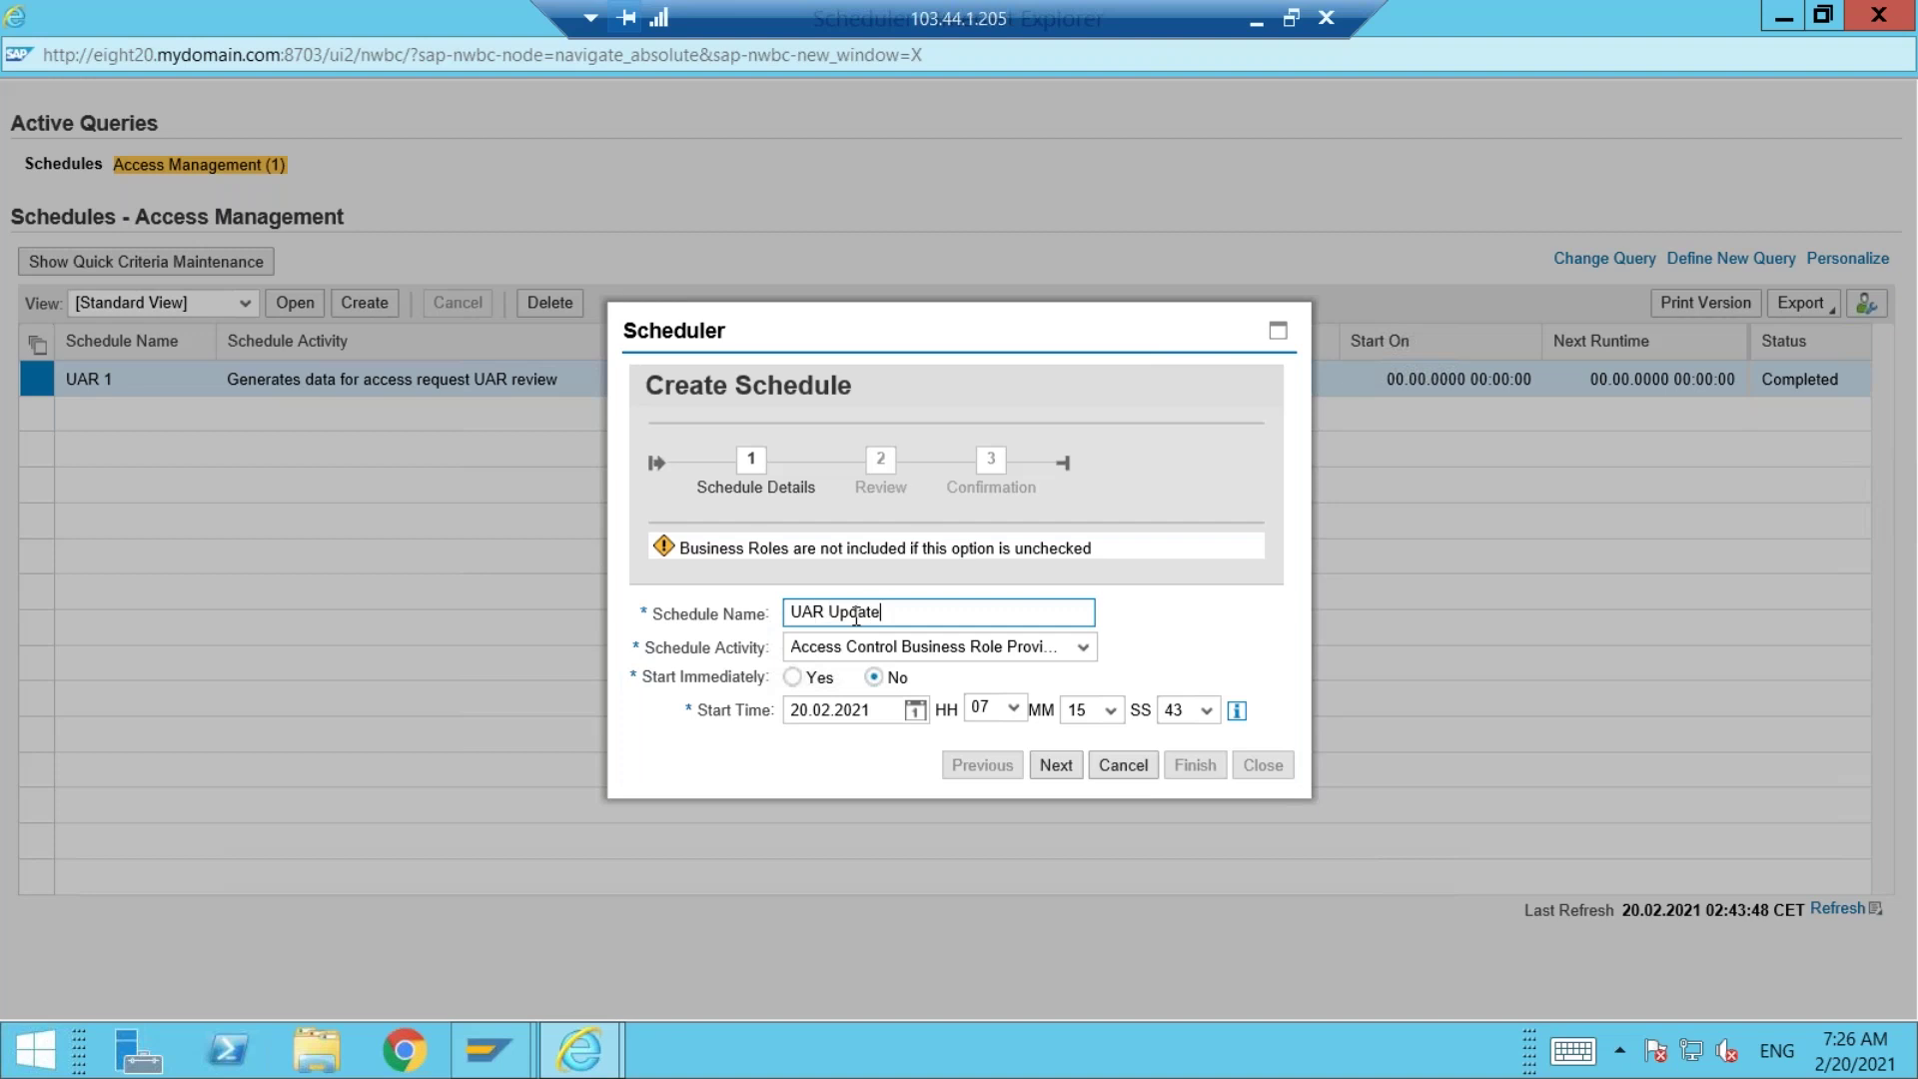
{"action": "left_click", "coordinate": [1079, 650]}
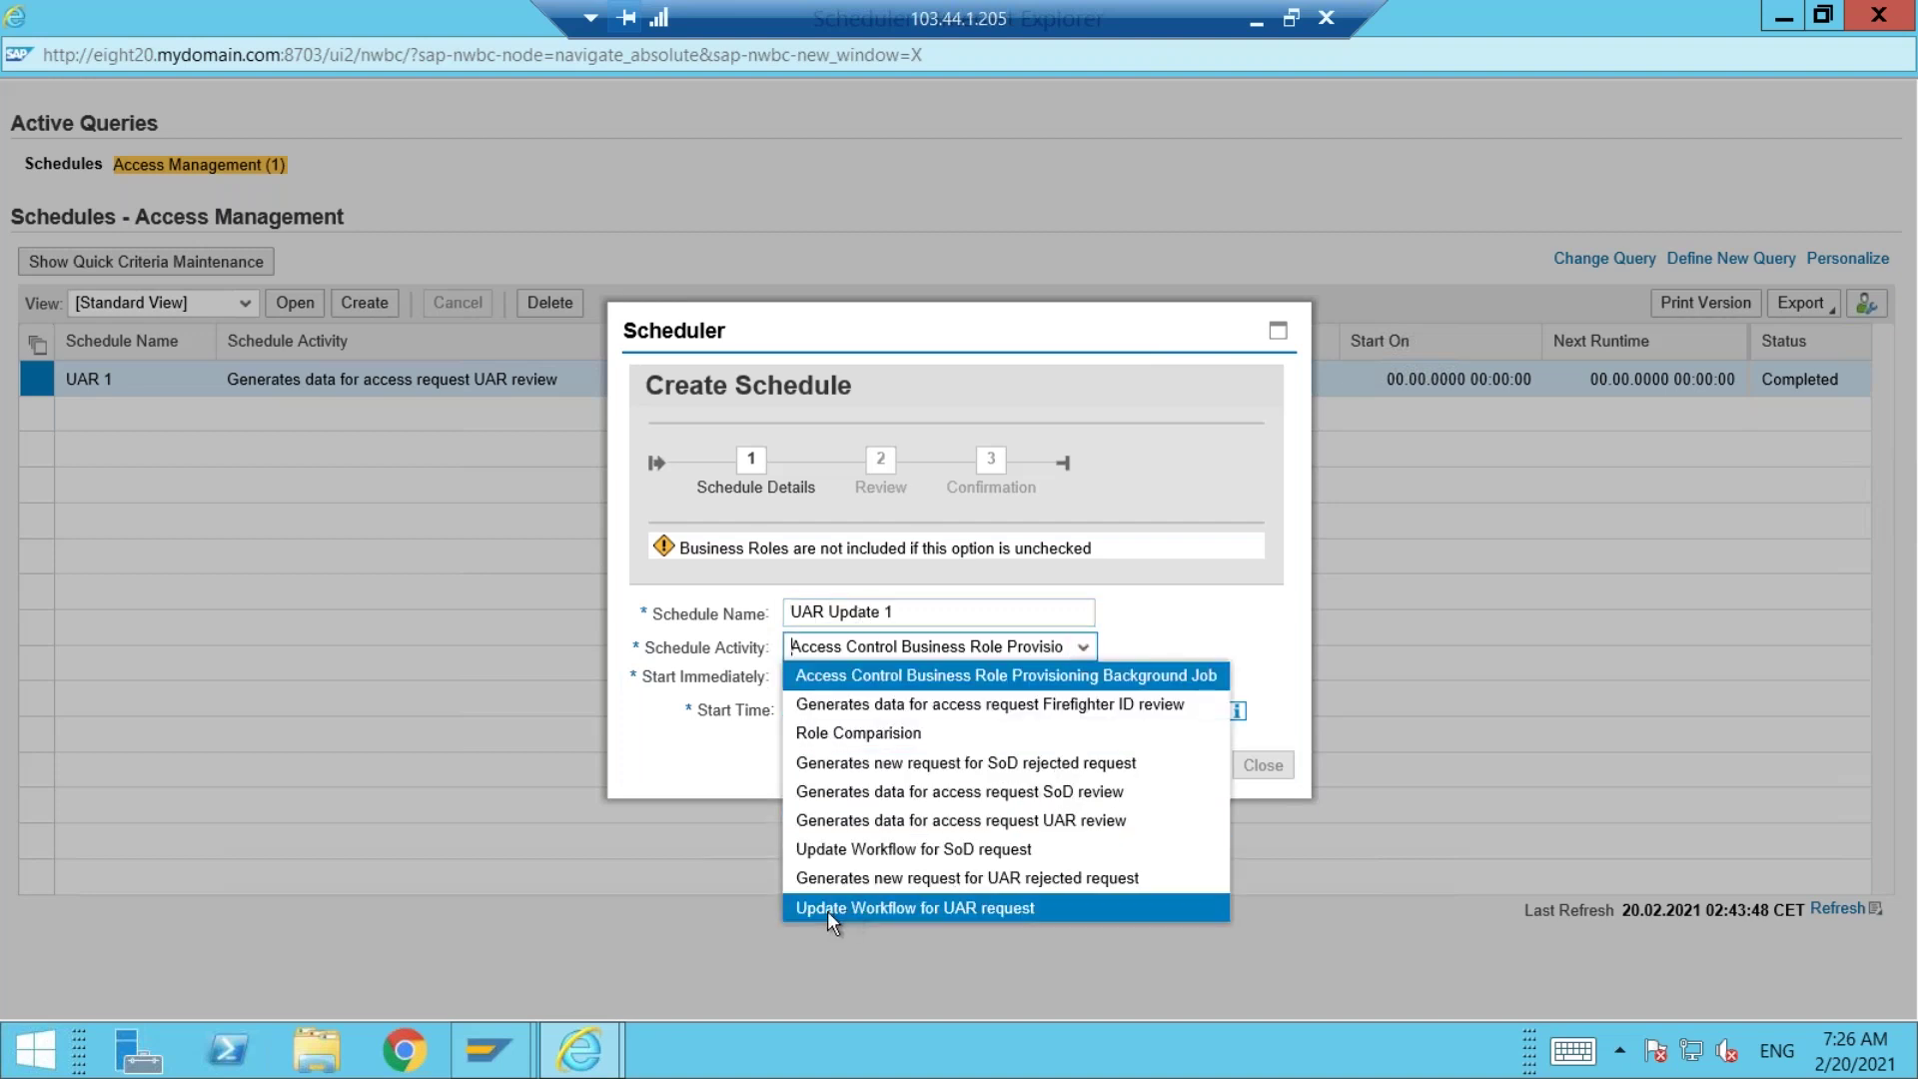
{"action": "left_click", "coordinate": [1007, 908]}
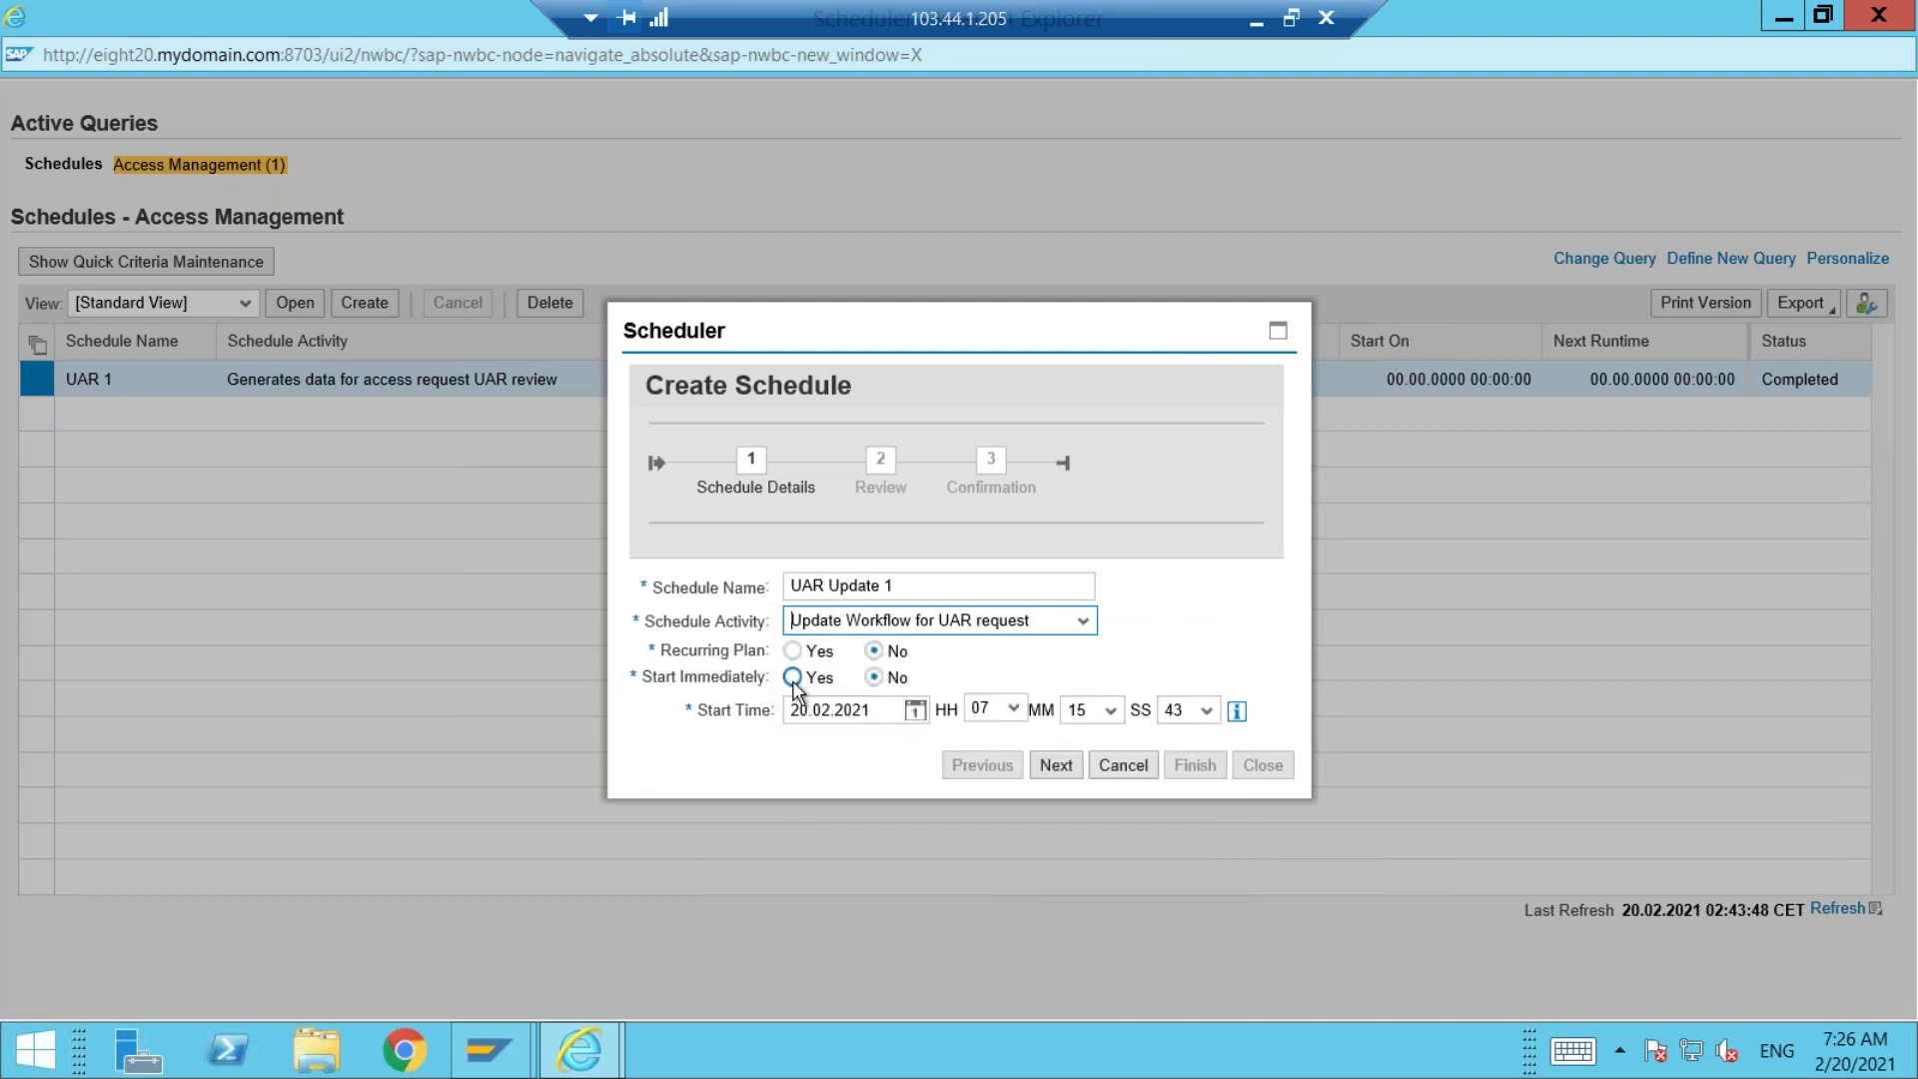
{"action": "left_click", "coordinate": [793, 678]}
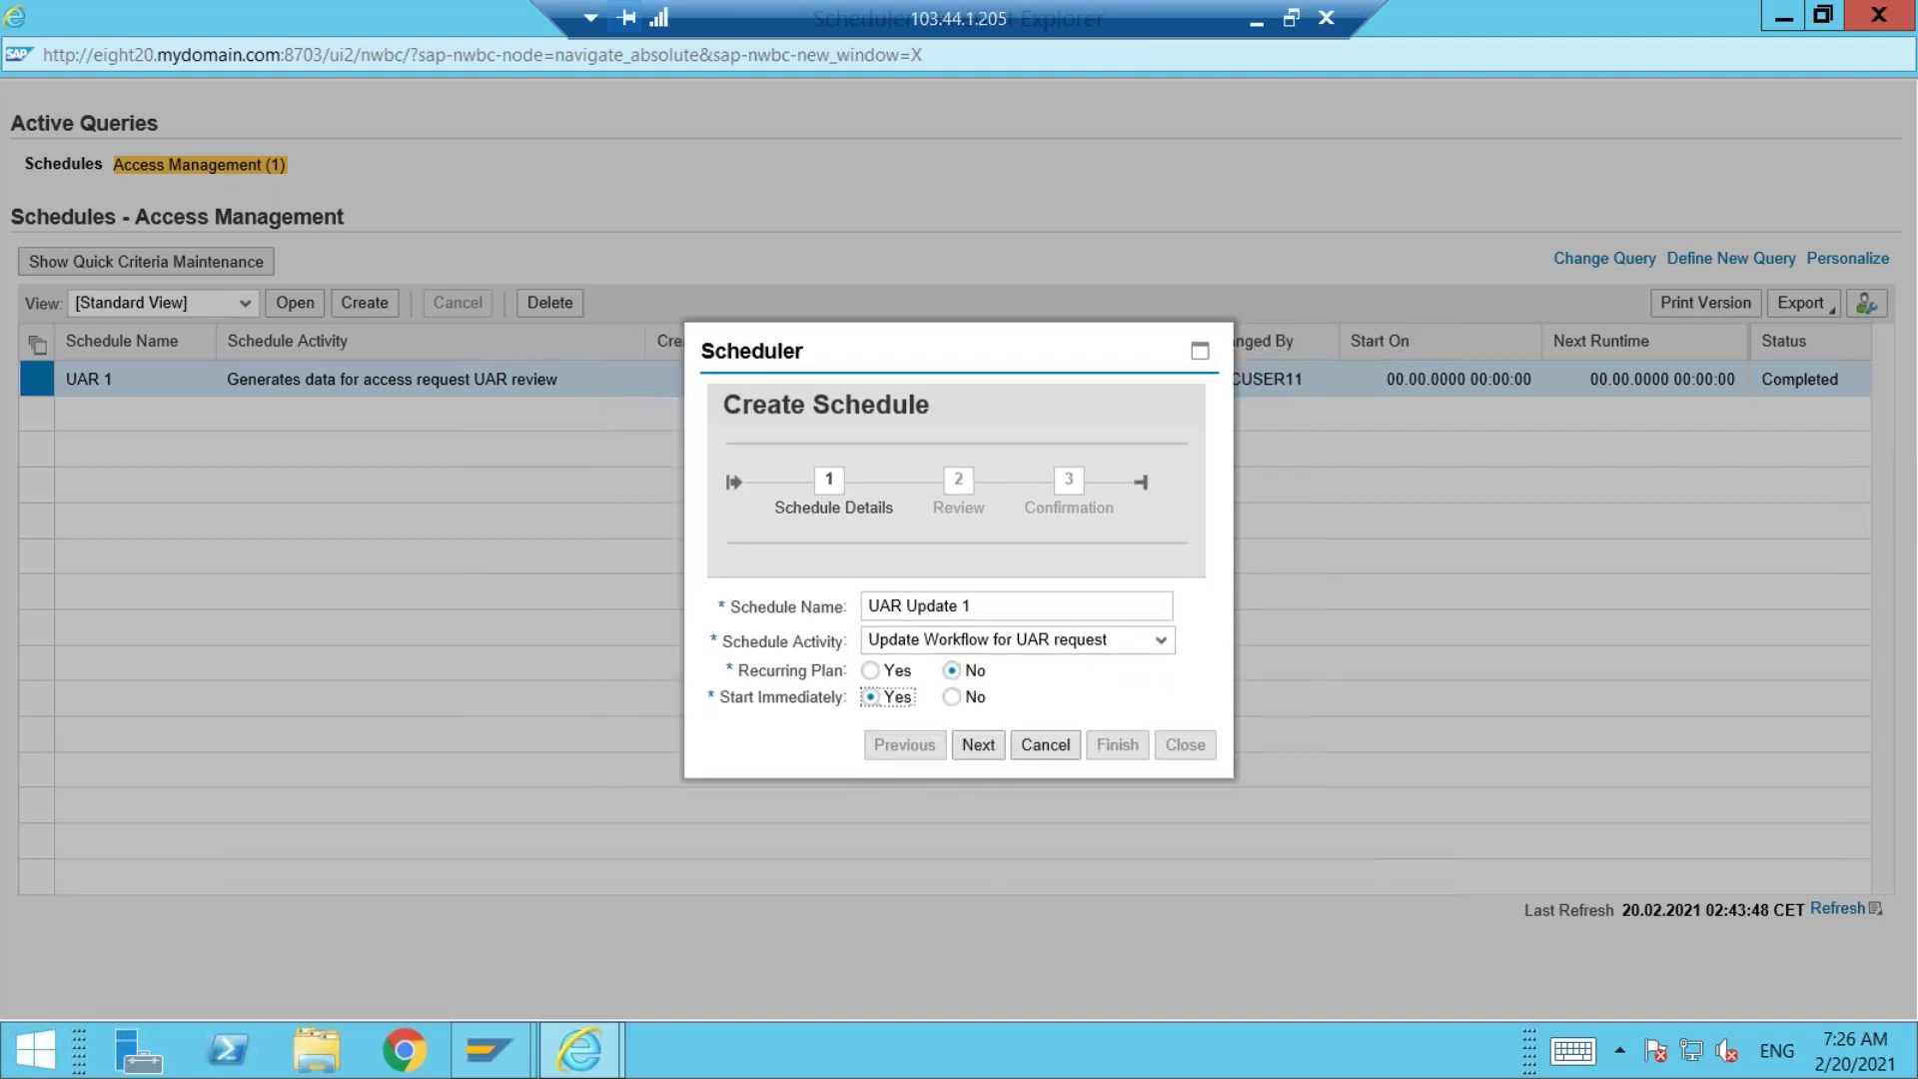
Review and finish the UAR Update 1 schedule, then dismiss the confirmation
{"action": "left_click", "coordinate": [979, 746]}
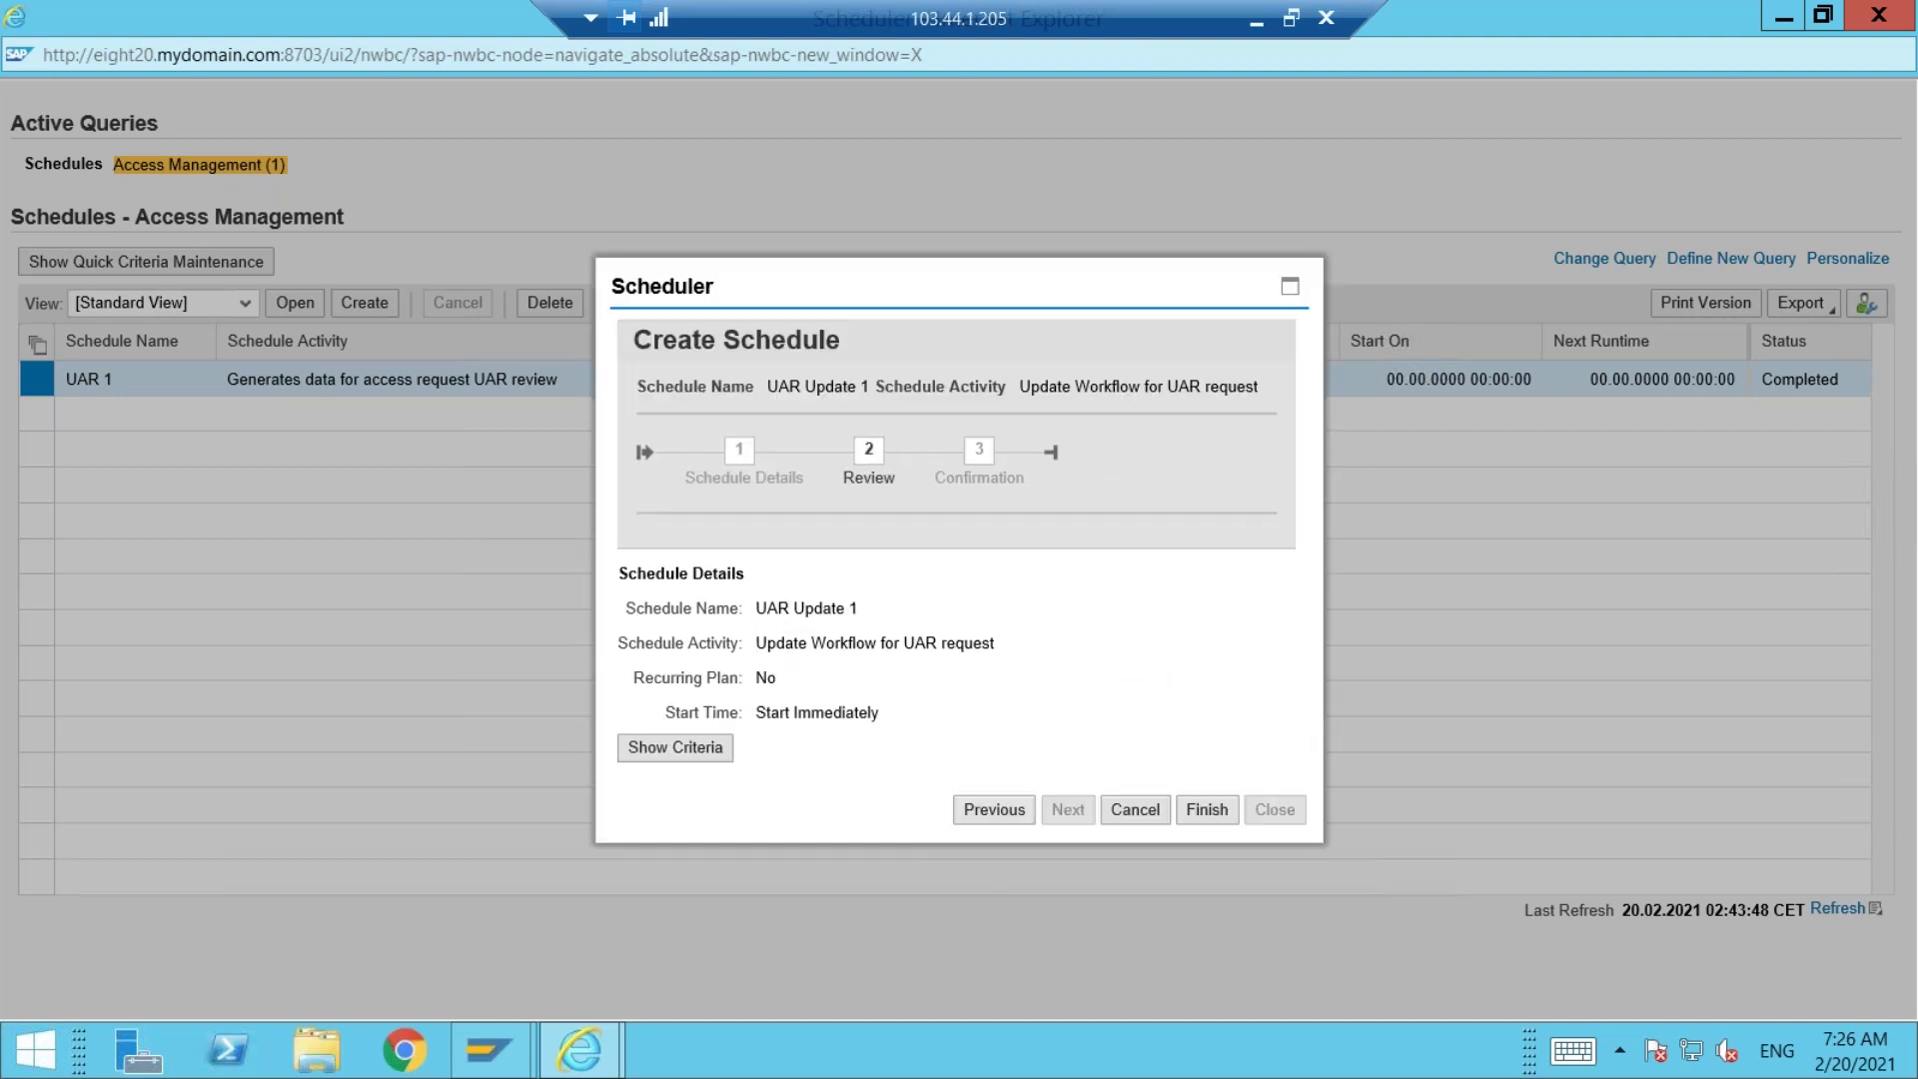
{"action": "left_click", "coordinate": [1206, 810]}
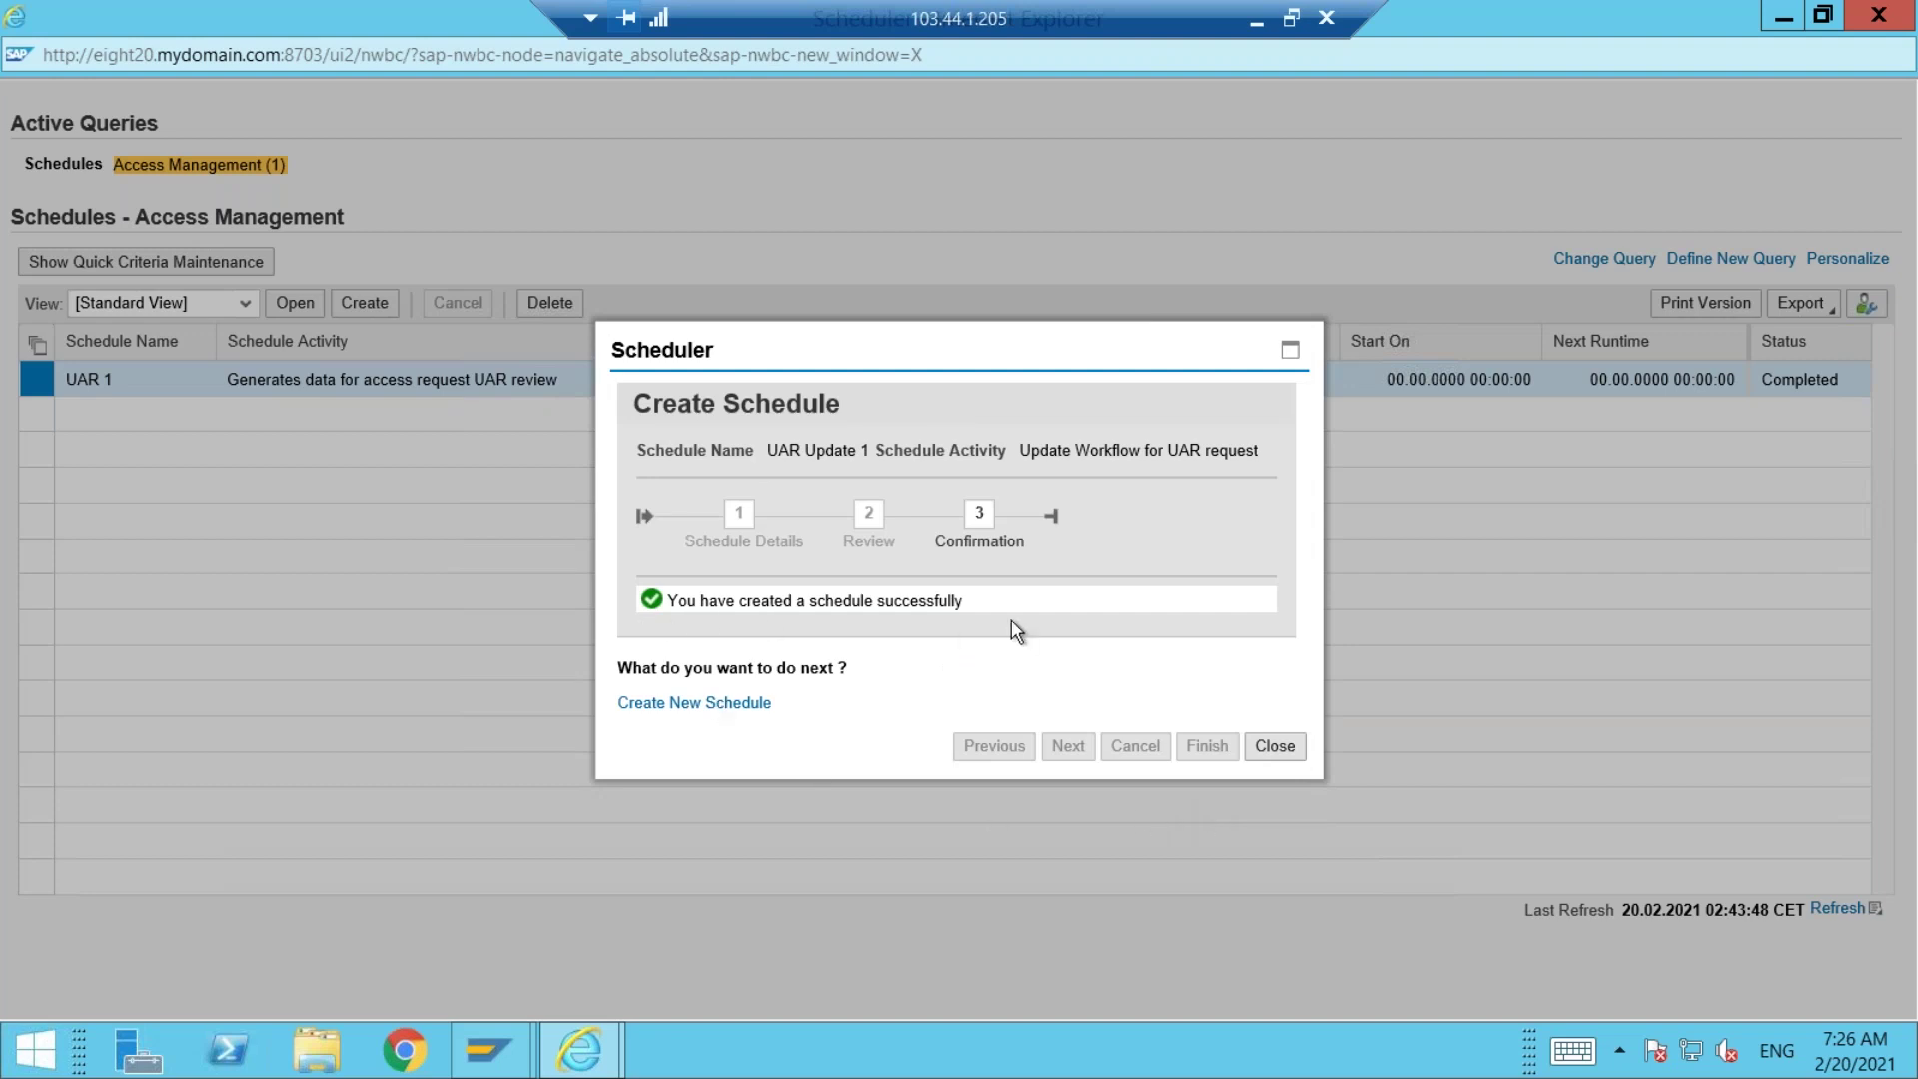
{"action": "left_click", "coordinate": [1275, 747]}
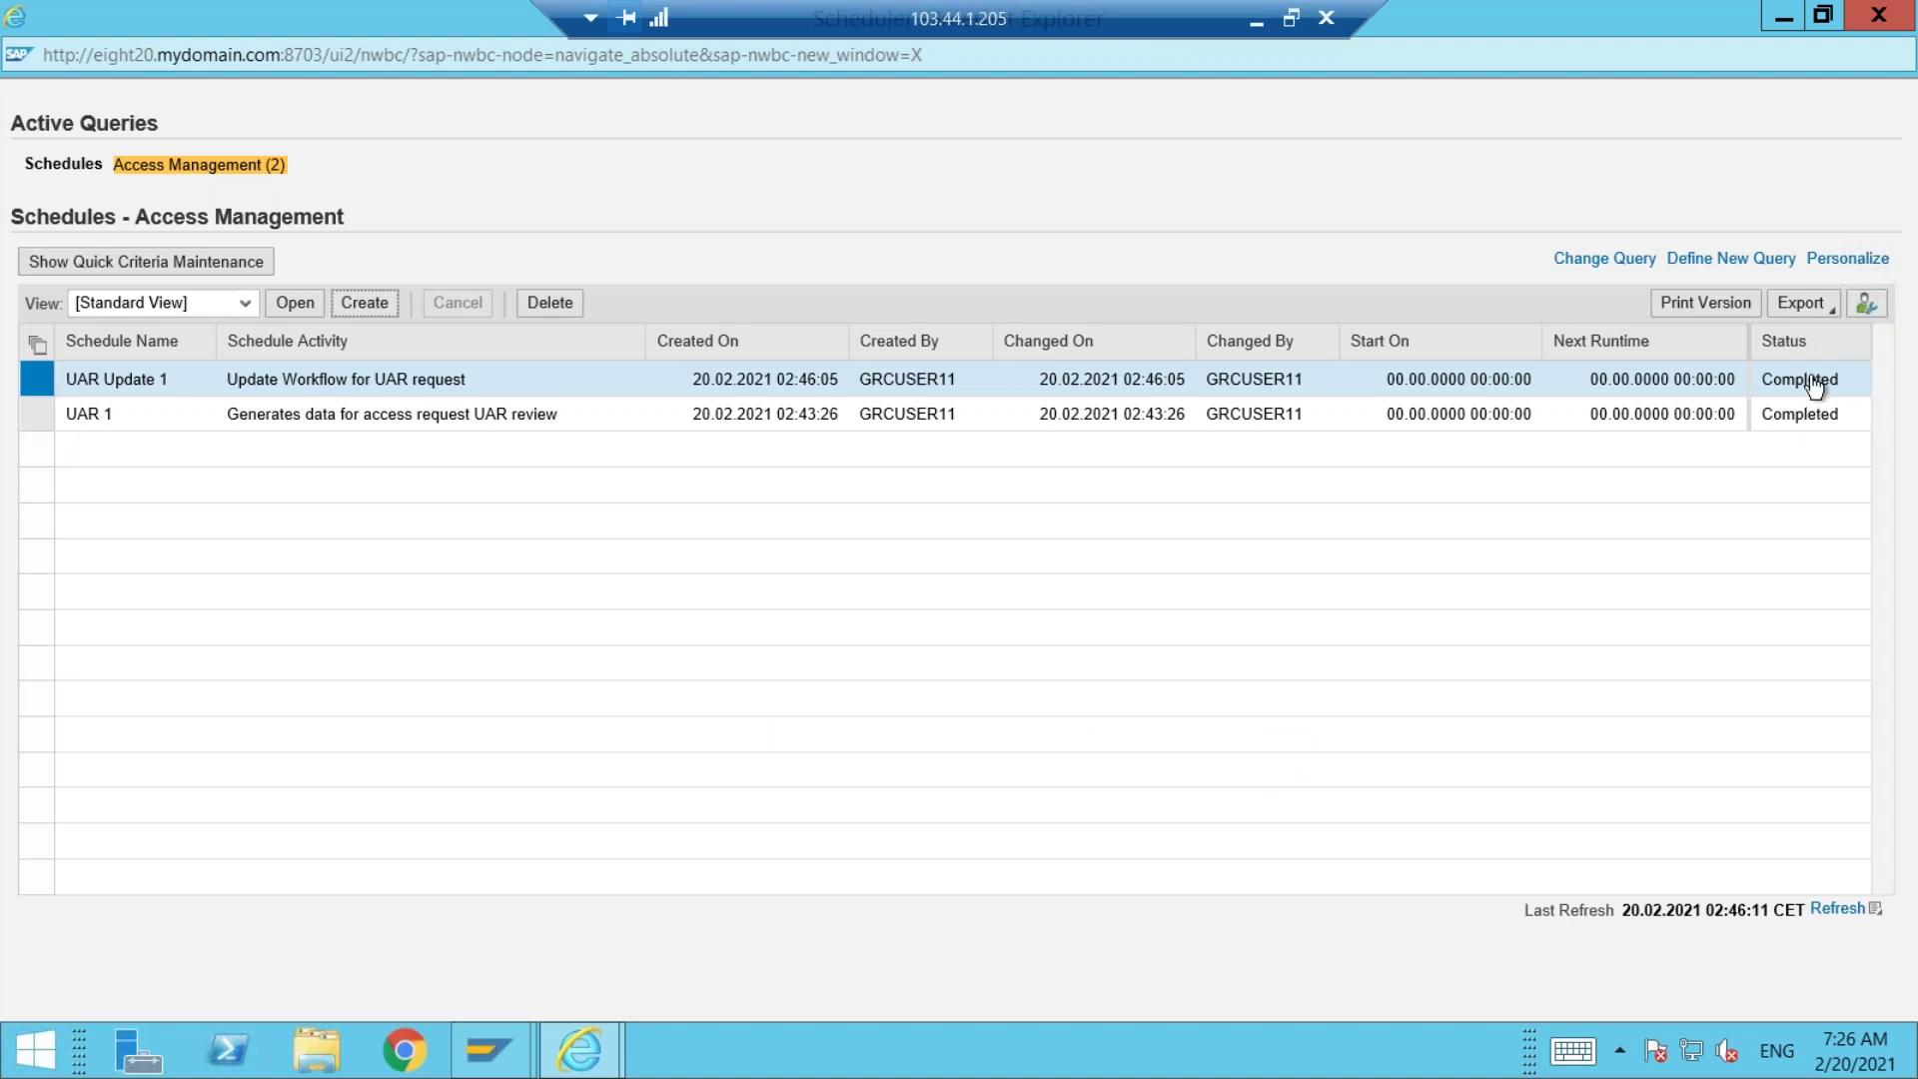
Confirm in Background Jobs that UAR Update 1's job 07160500 is Finished, then close the monitor
{"action": "left_click", "coordinate": [1878, 16]}
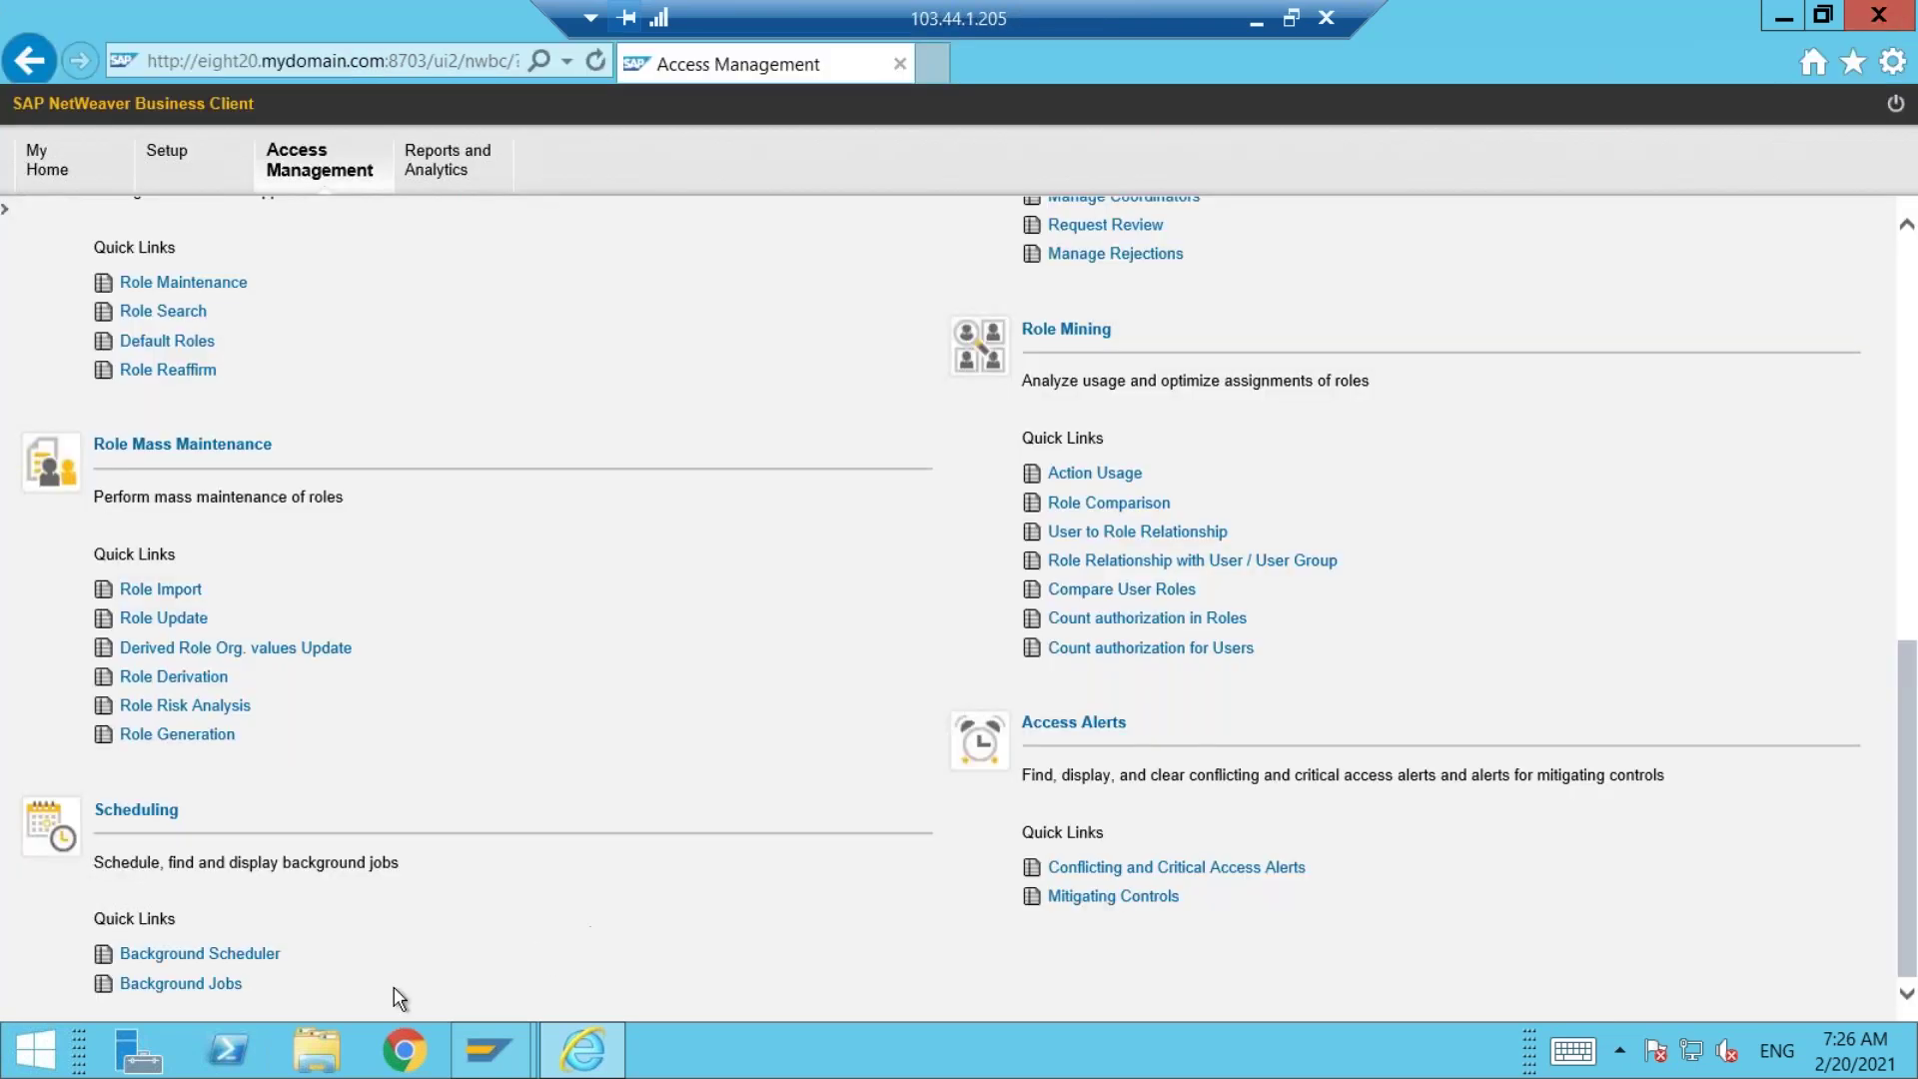
{"action": "left_click", "coordinate": [236, 987]}
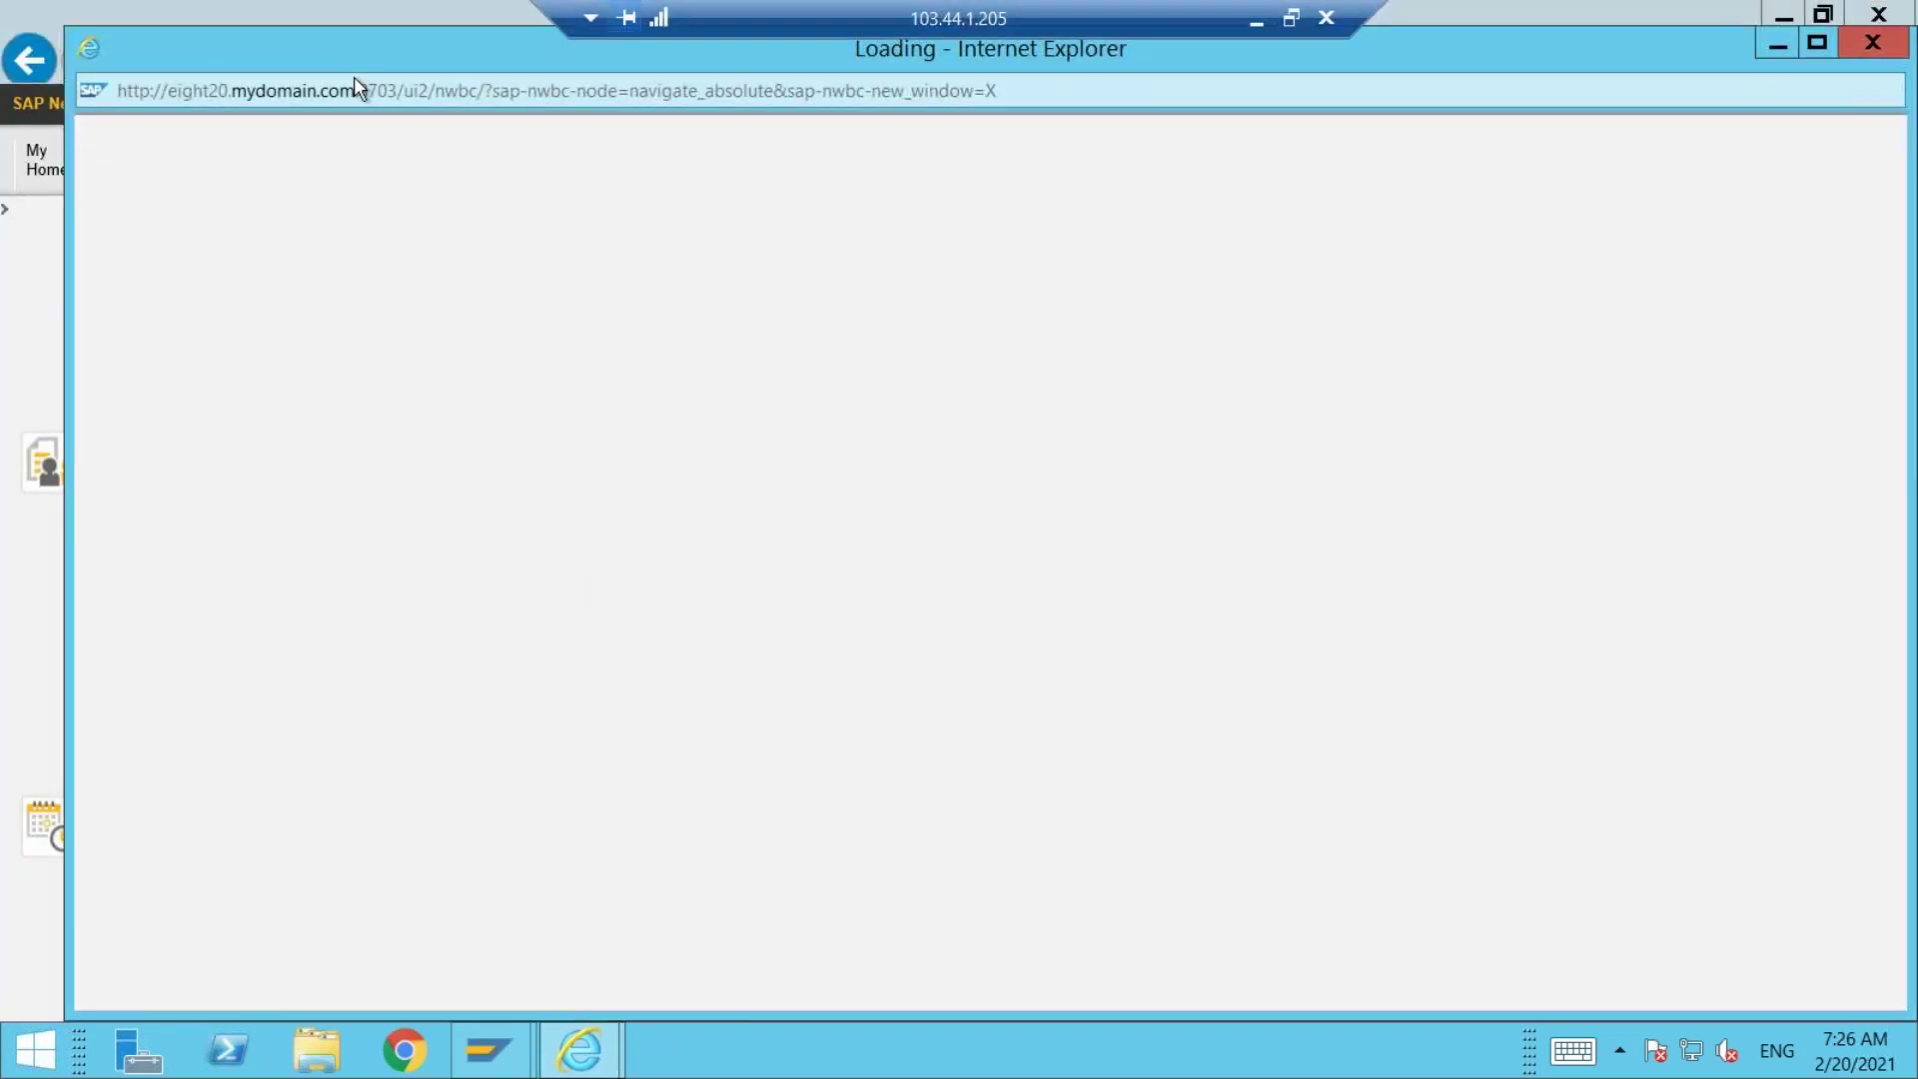
{"action": "double_click", "coordinate": [353, 50]}
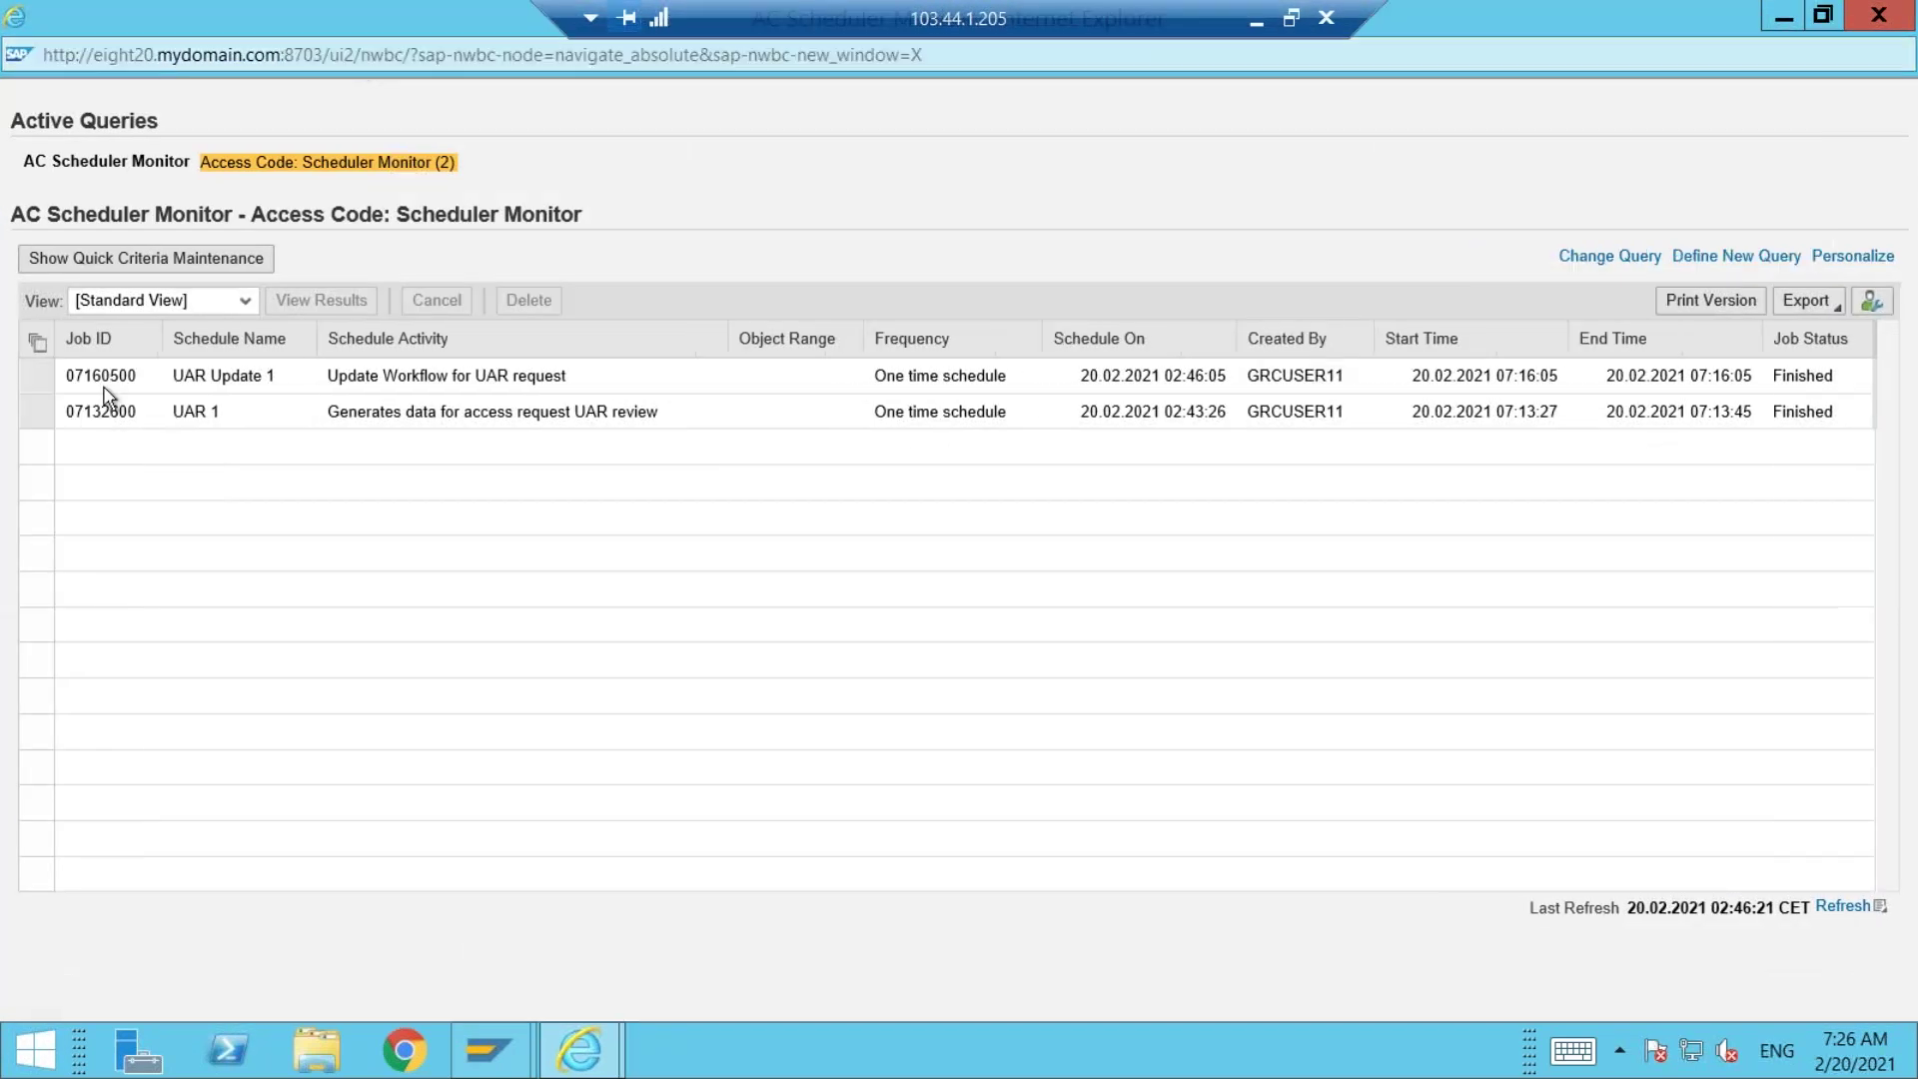
{"action": "left_click", "coordinate": [38, 381]}
{"action": "left_click", "coordinate": [314, 302]}
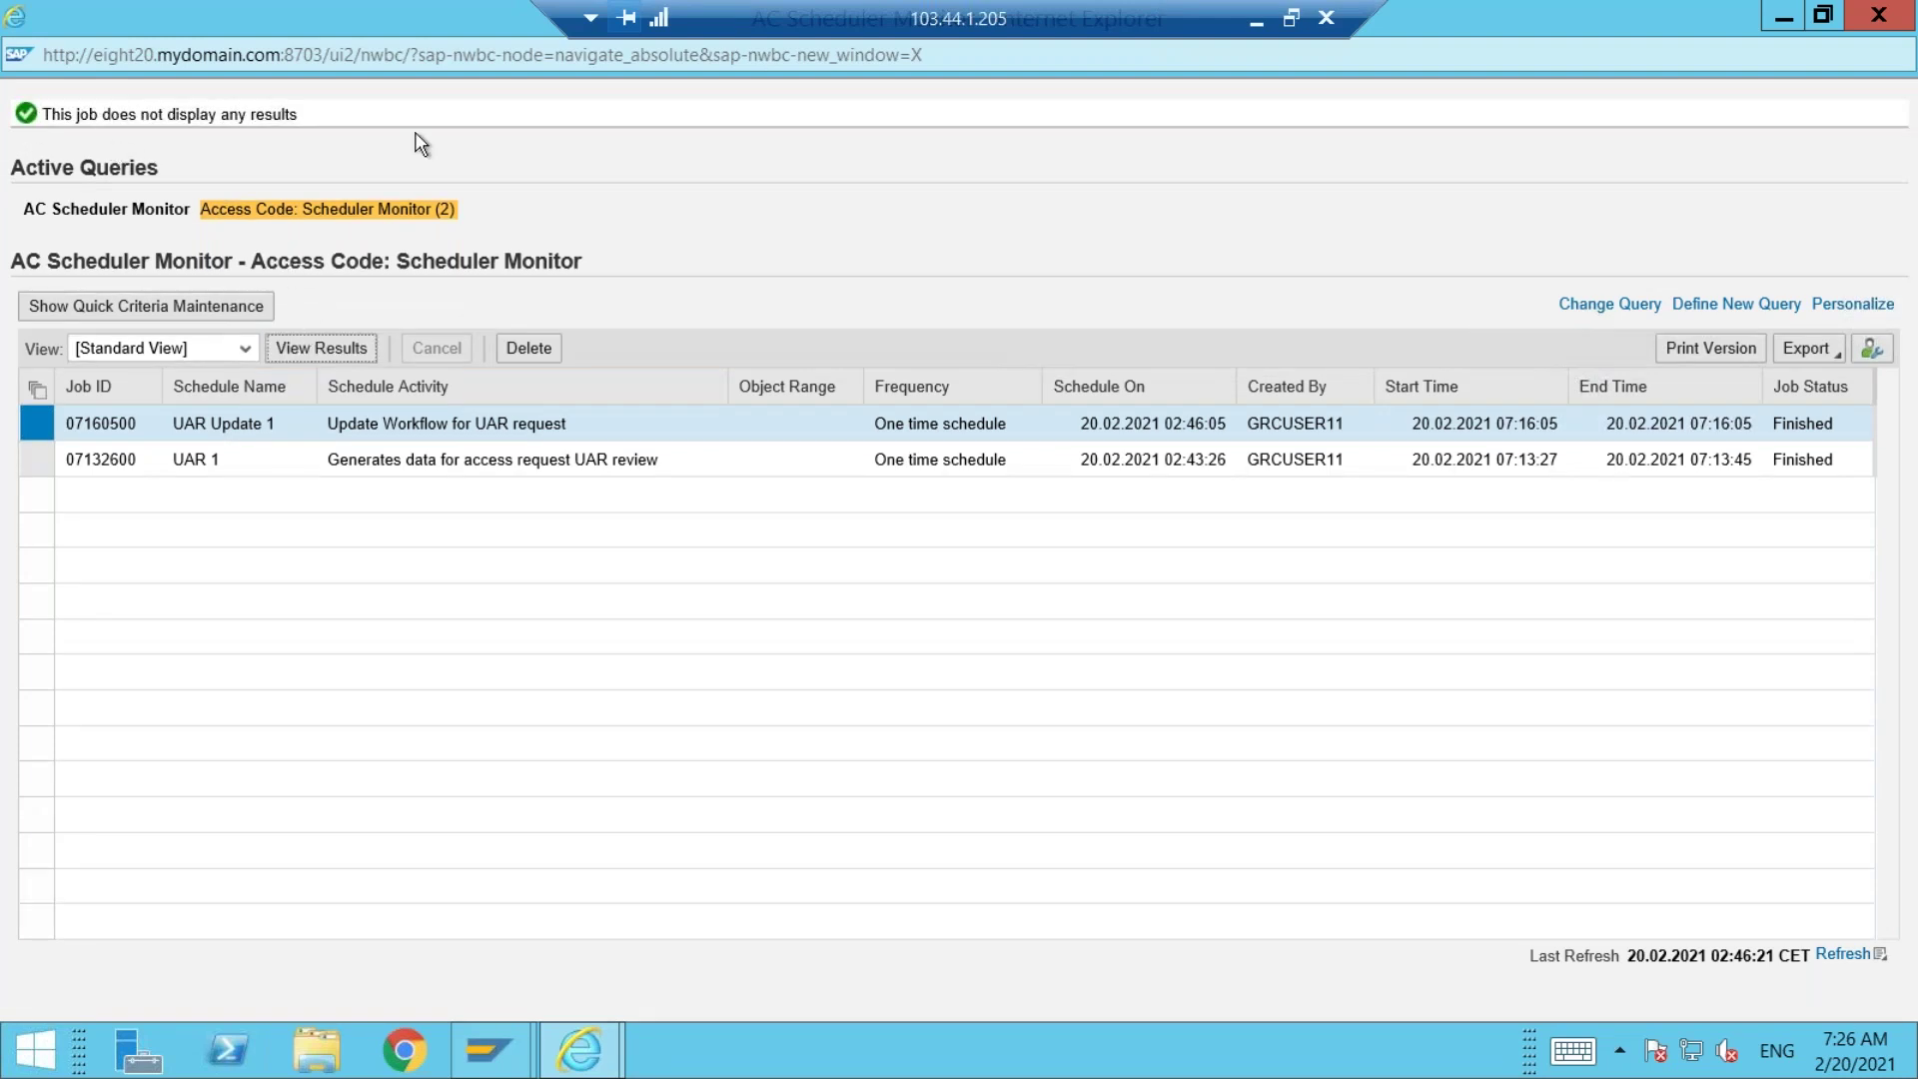
{"action": "left_click", "coordinate": [1877, 24]}
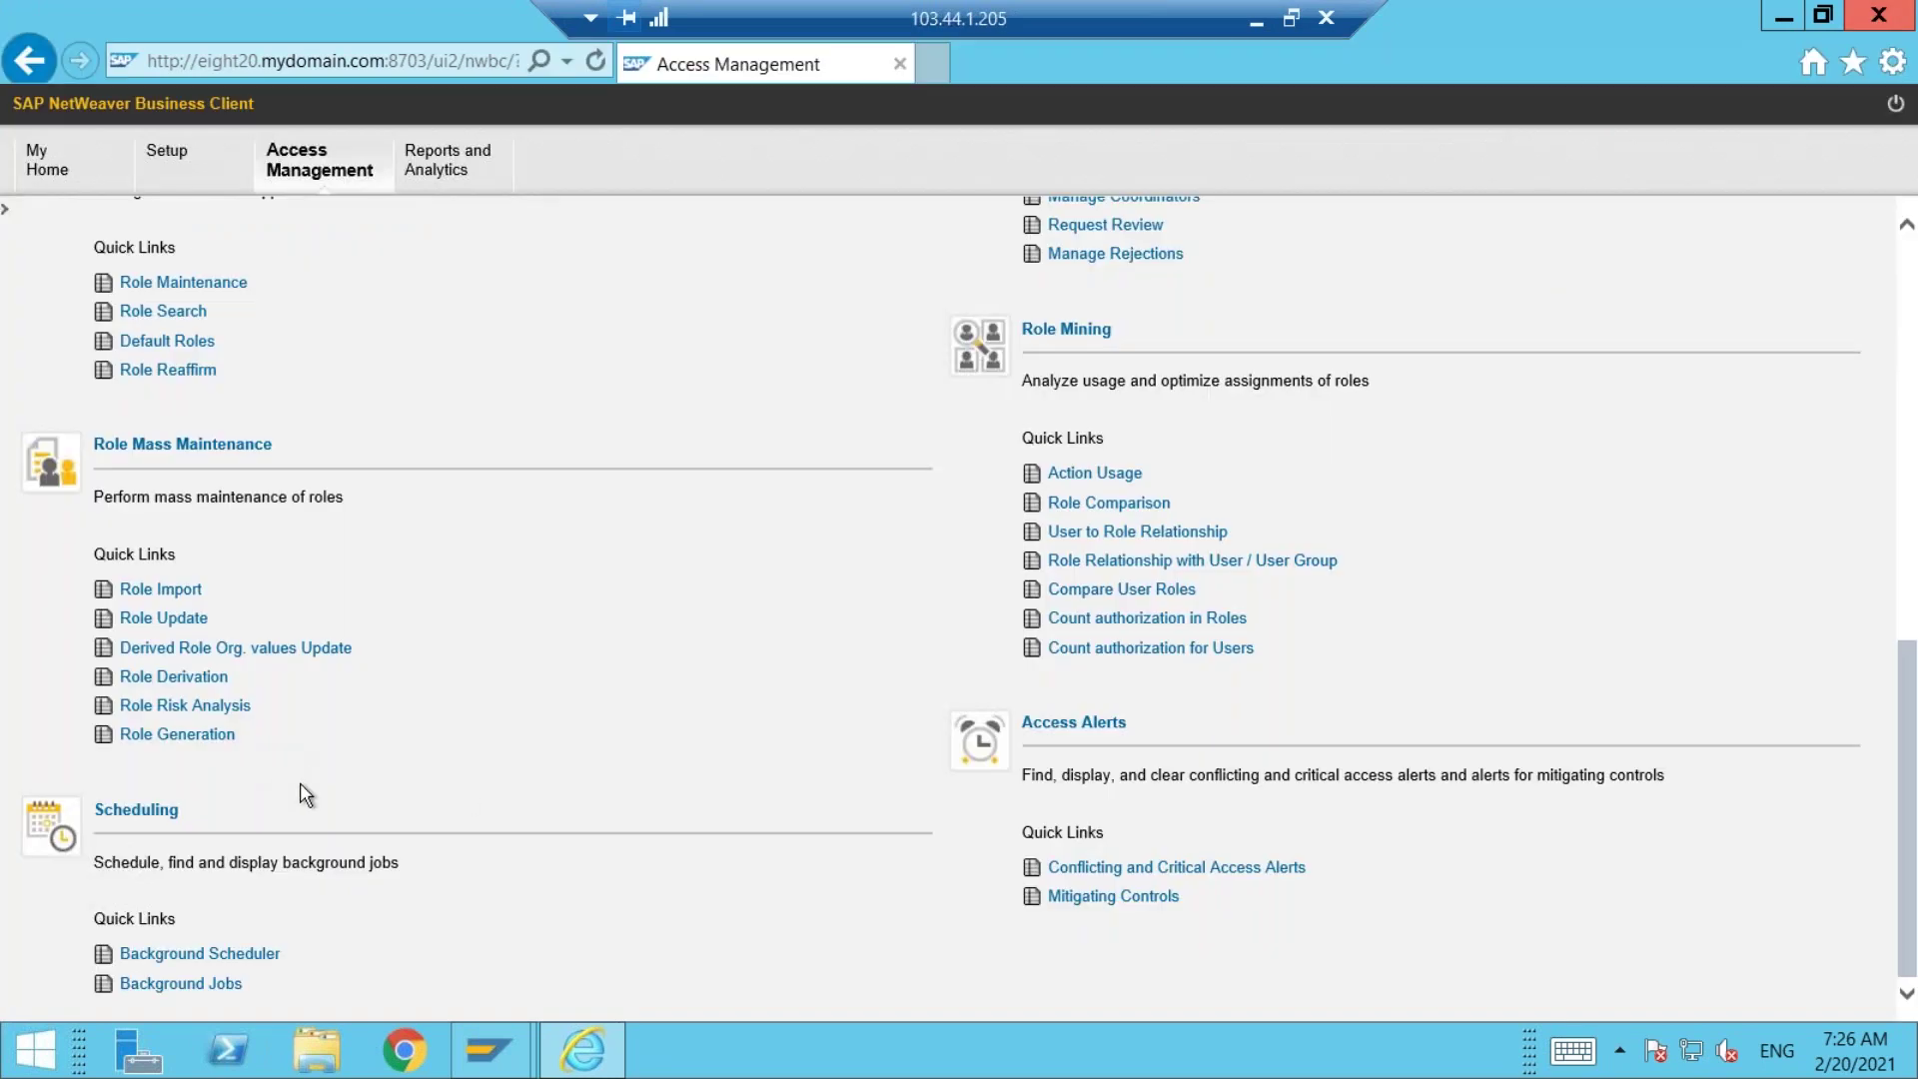
Open Search Requests under Access Request Administration with Process ID User Access Review Workflow
{"action": "scroll", "coordinate": [464, 797], "scroll_direction": "up", "scroll_amount": 4}
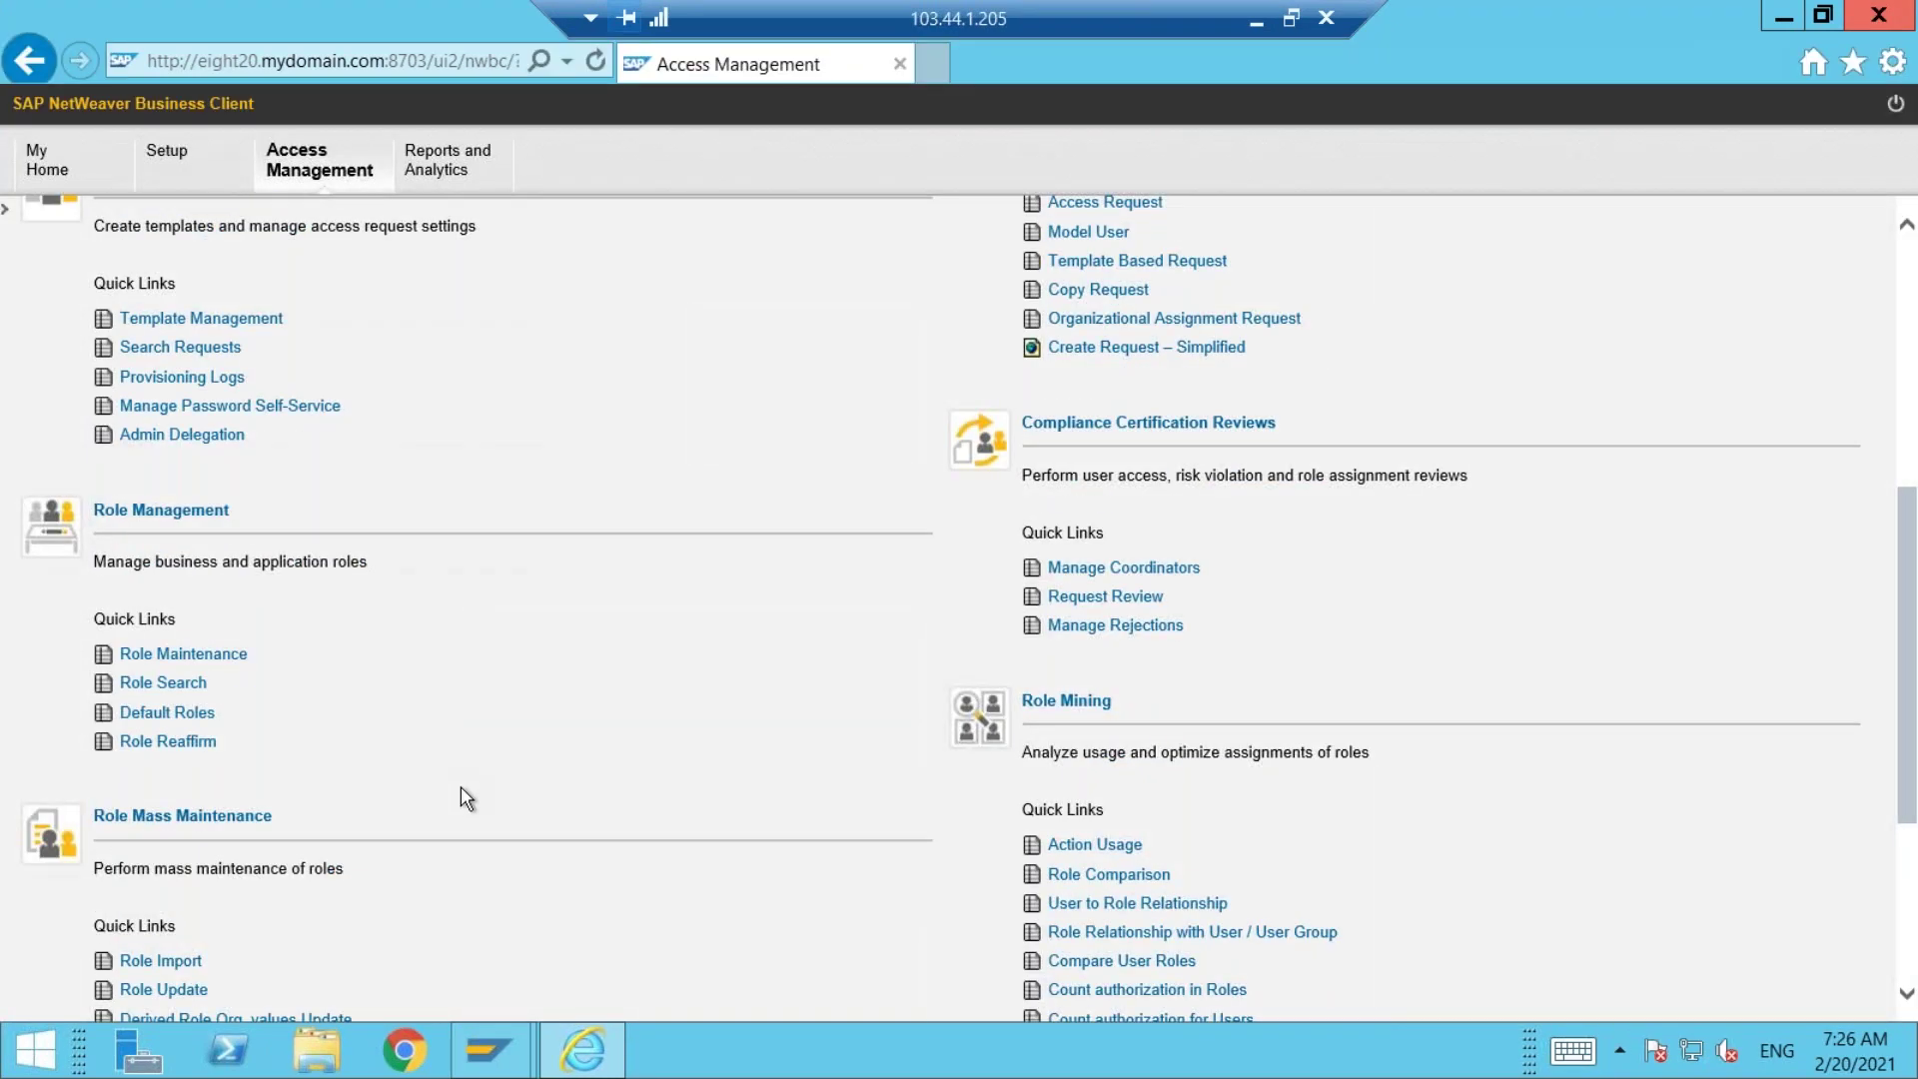
{"action": "scroll", "coordinate": [539, 545], "scroll_direction": "up", "scroll_amount": 3}
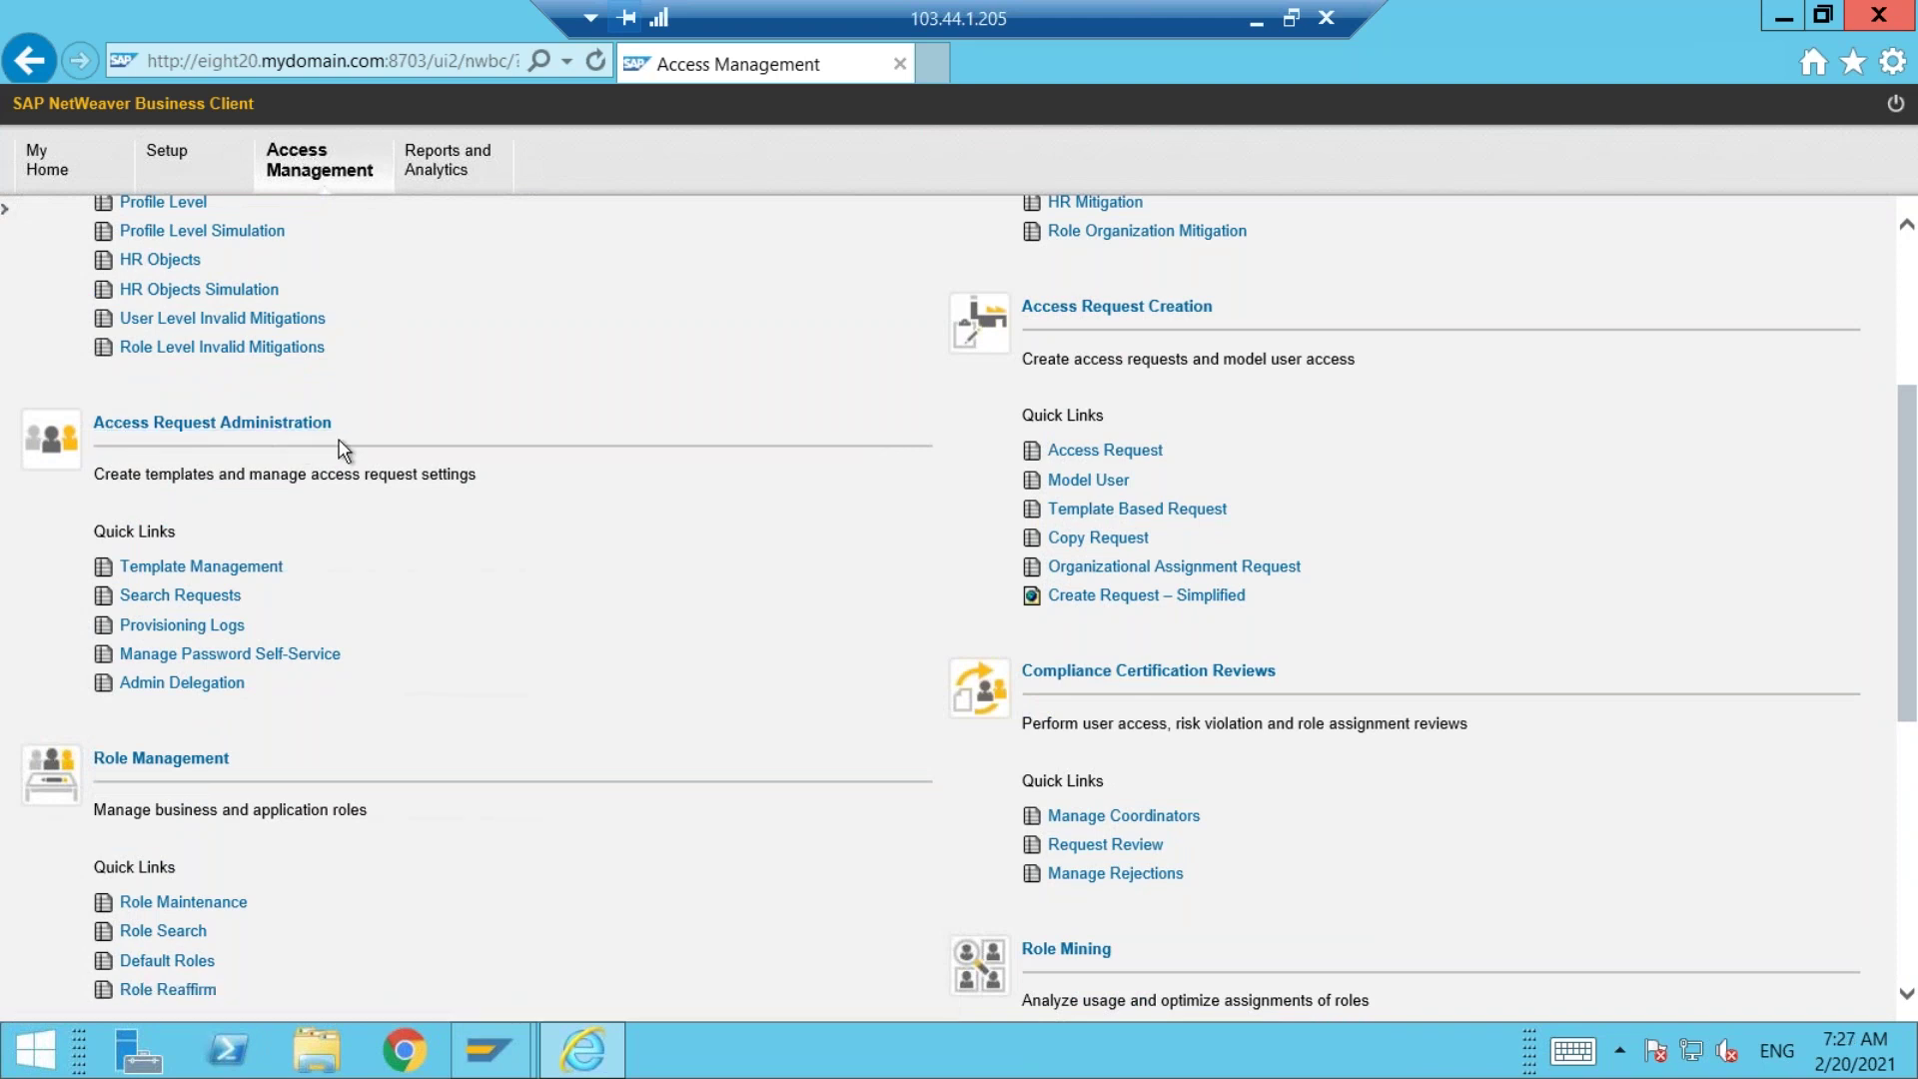
{"action": "left_click", "coordinate": [168, 598]}
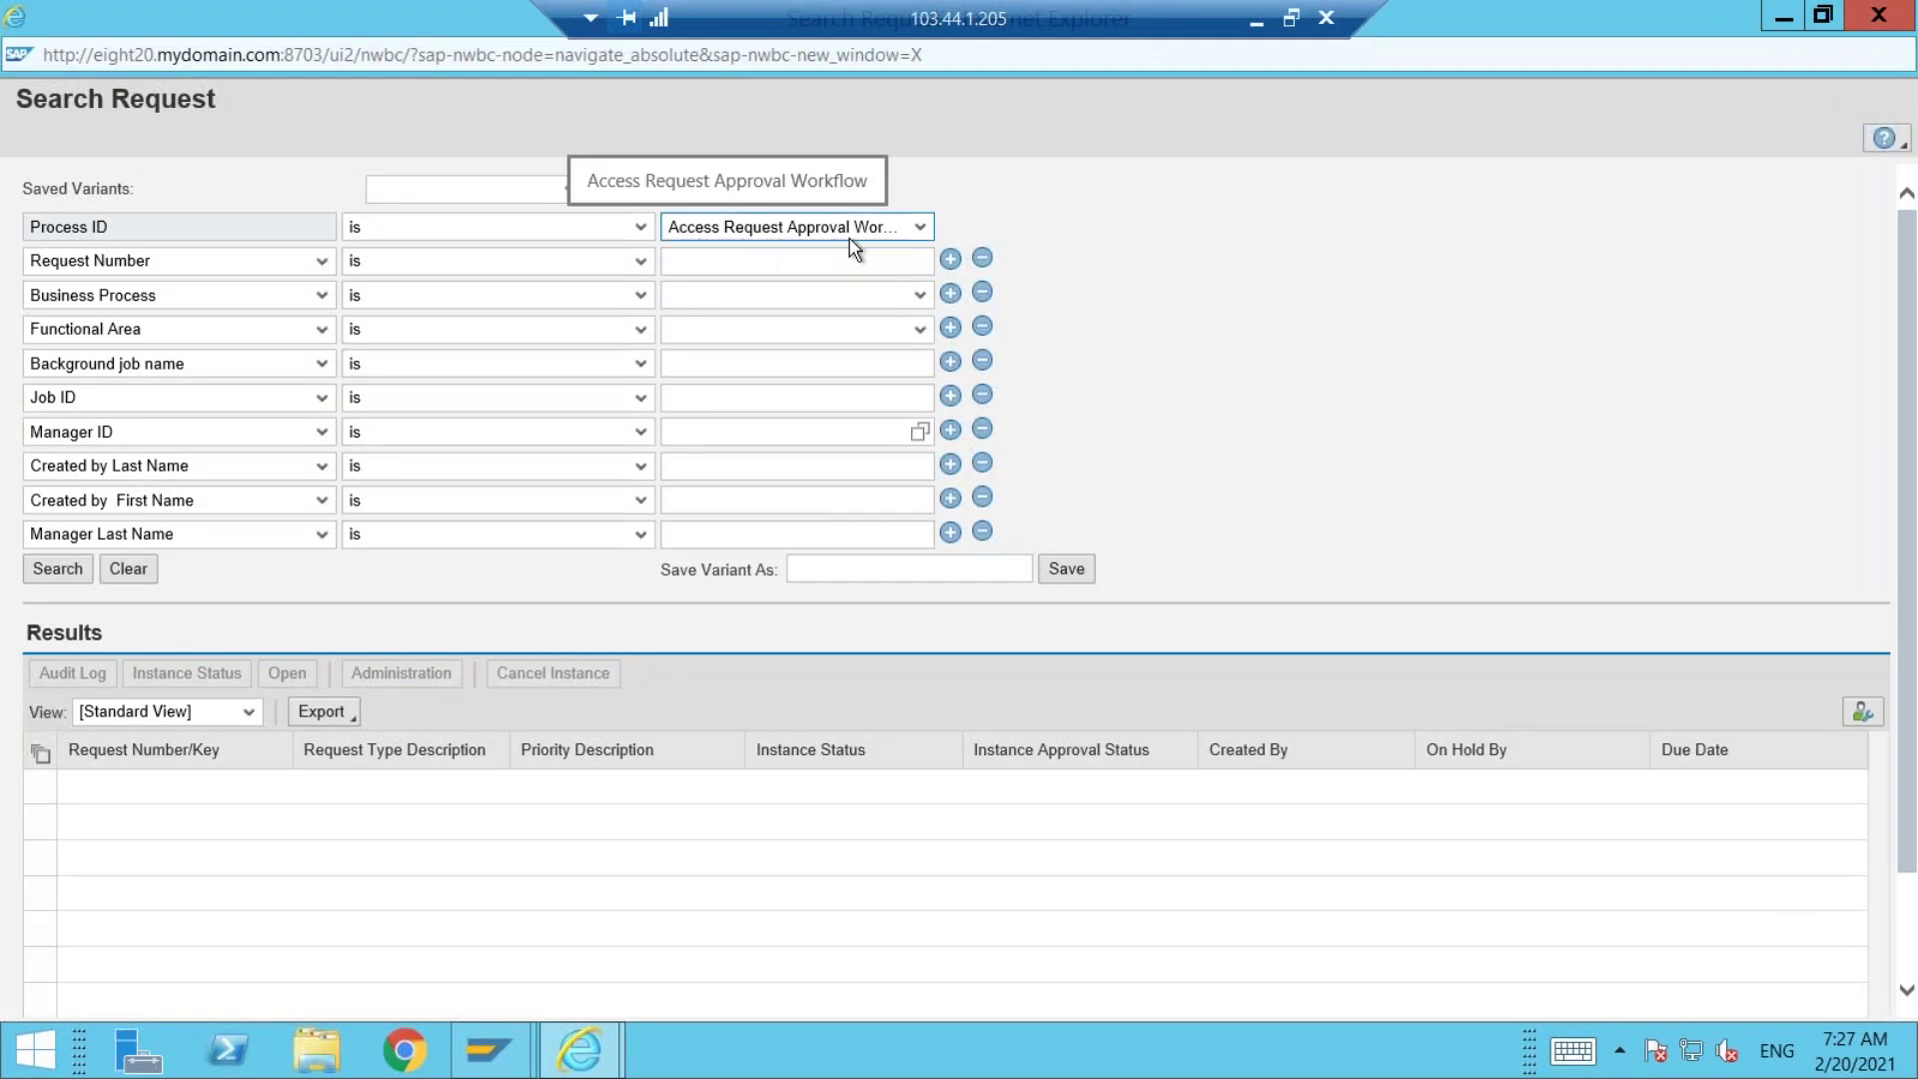
{"action": "left_click", "coordinate": [919, 227]}
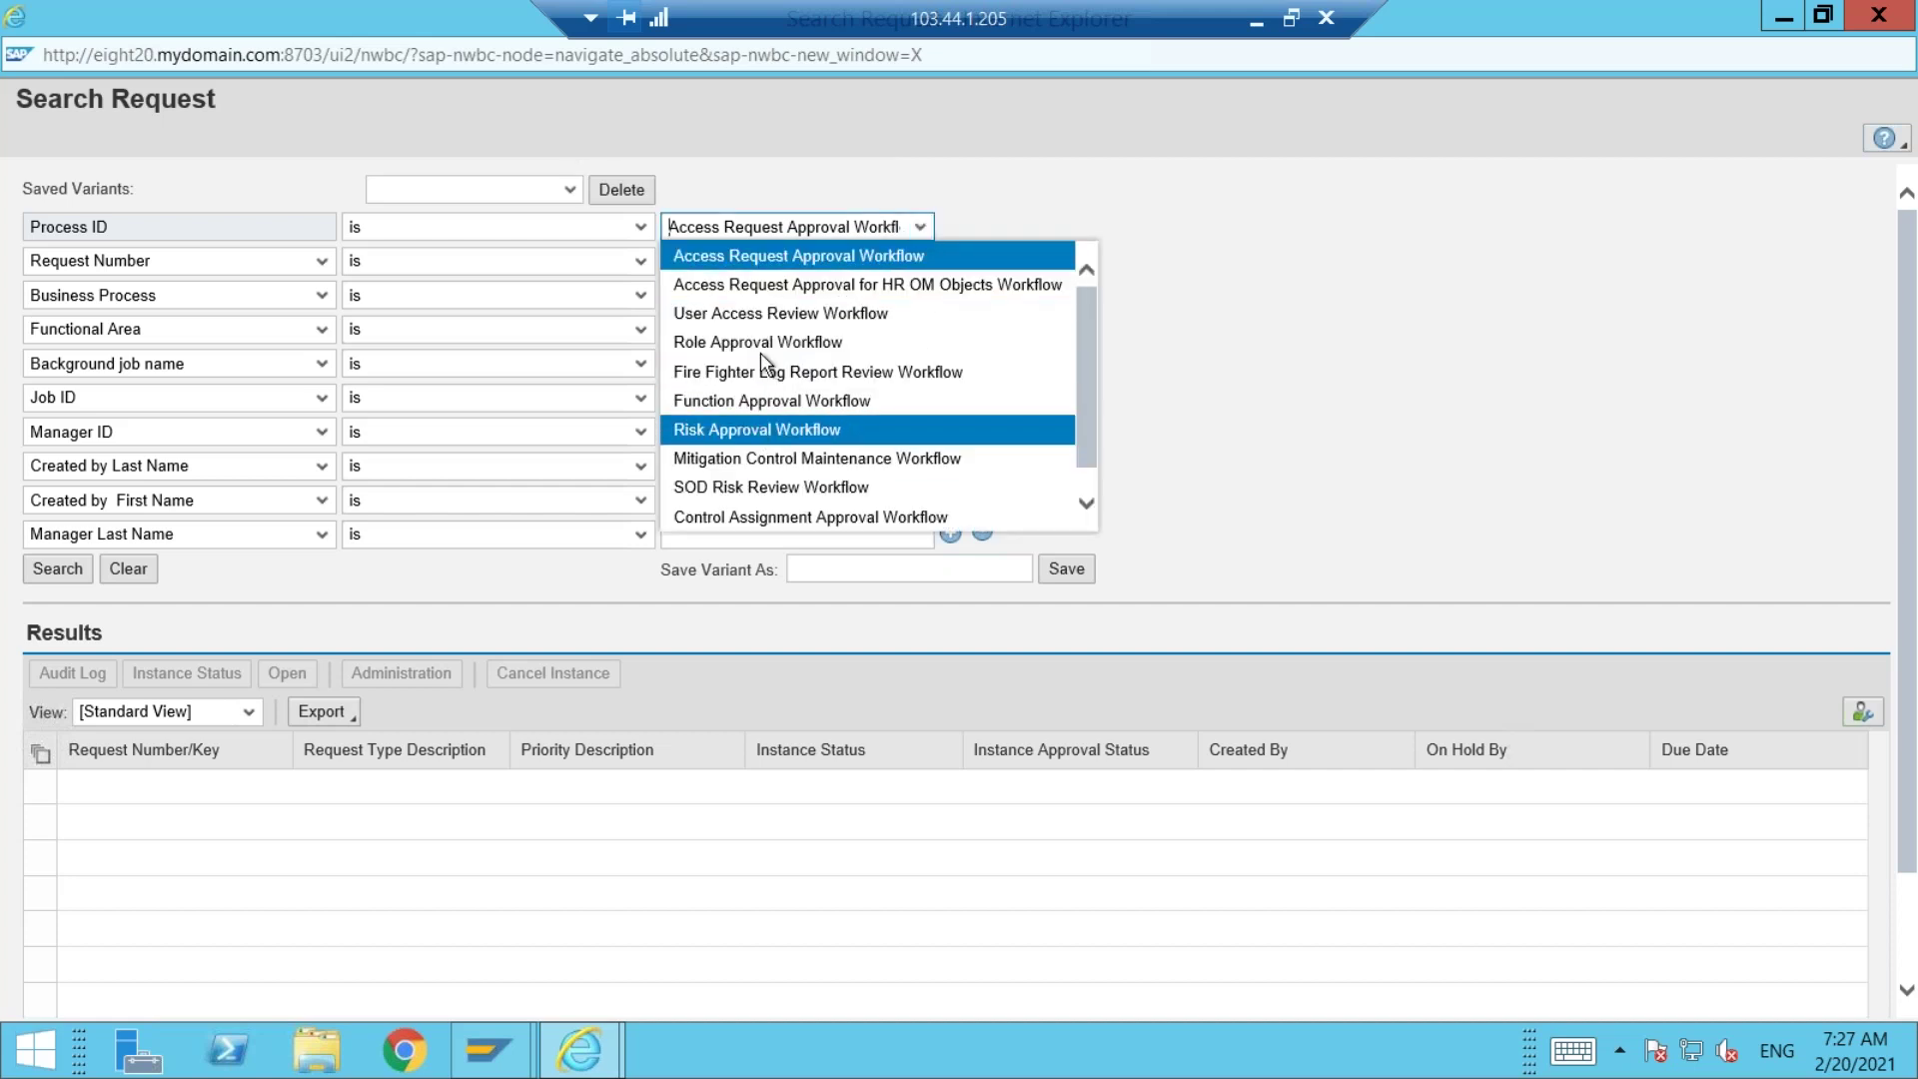
{"action": "left_click", "coordinate": [759, 312]}
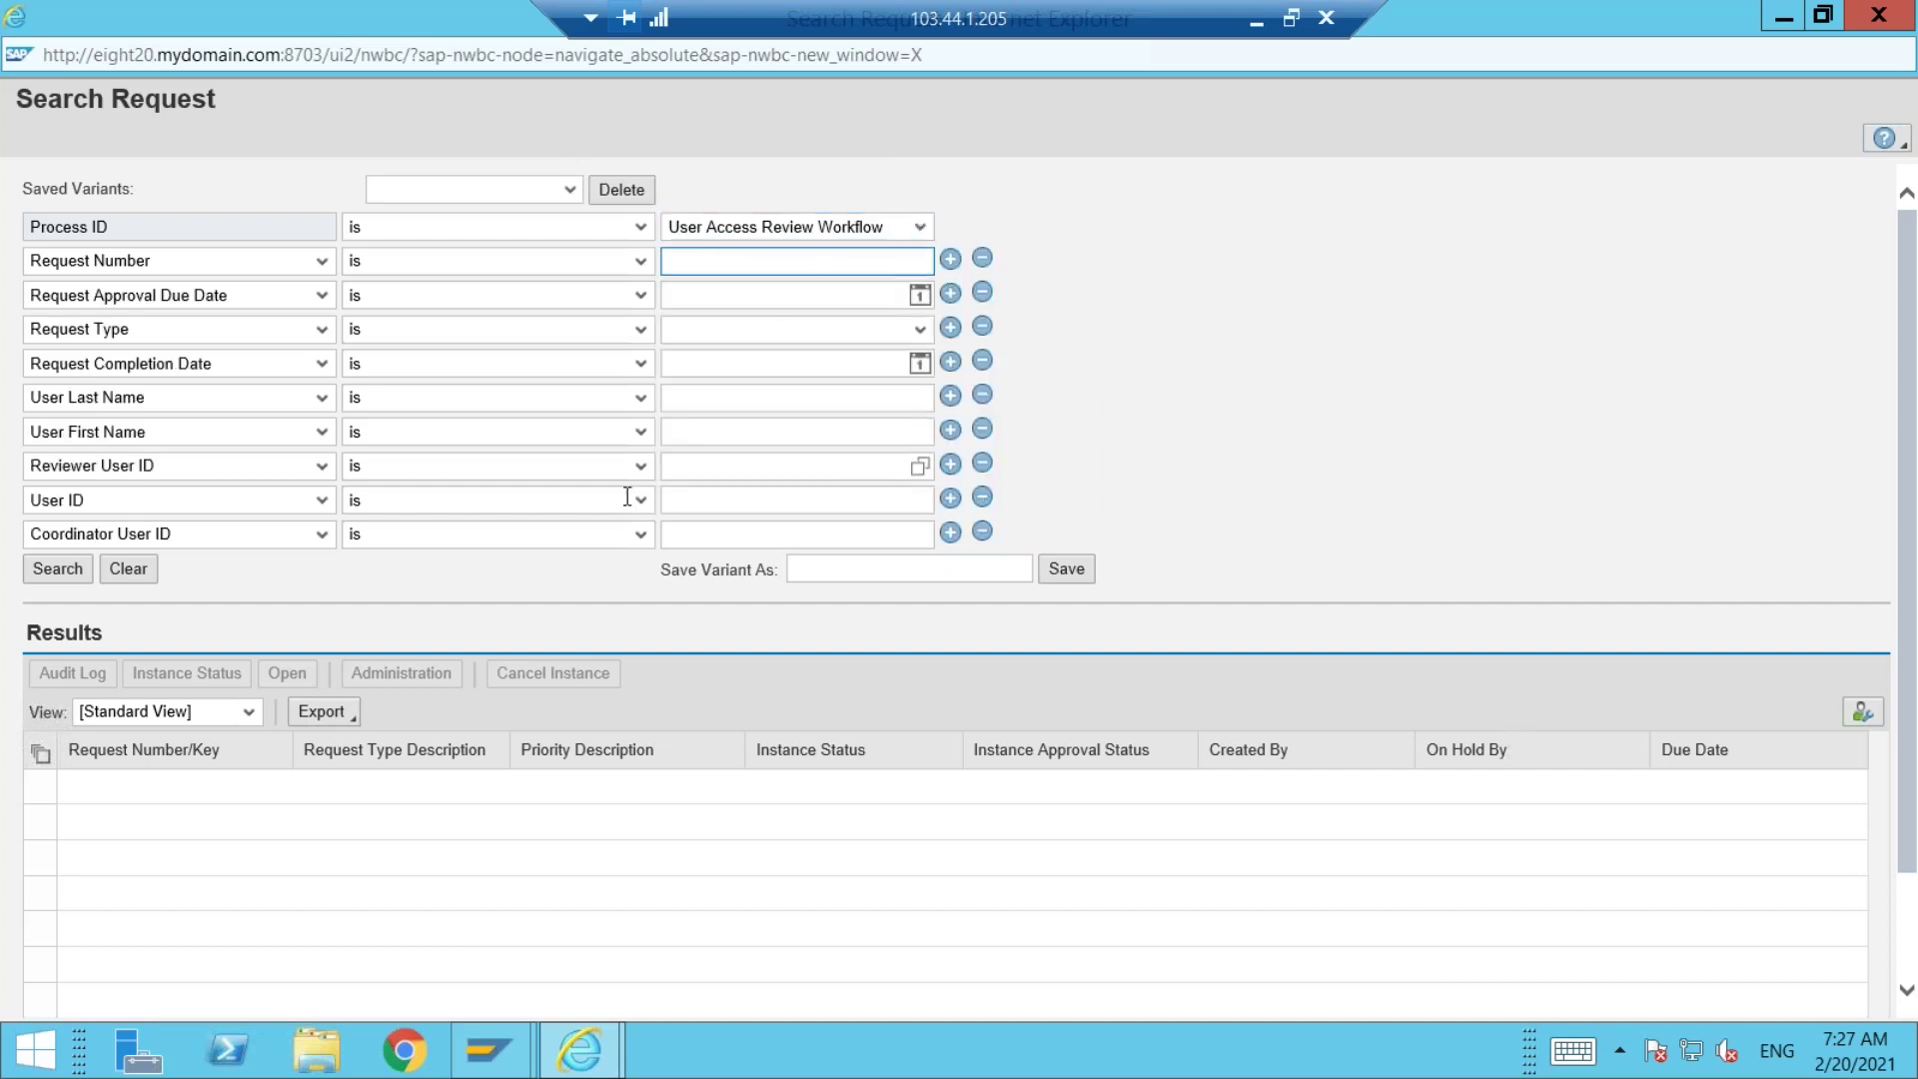